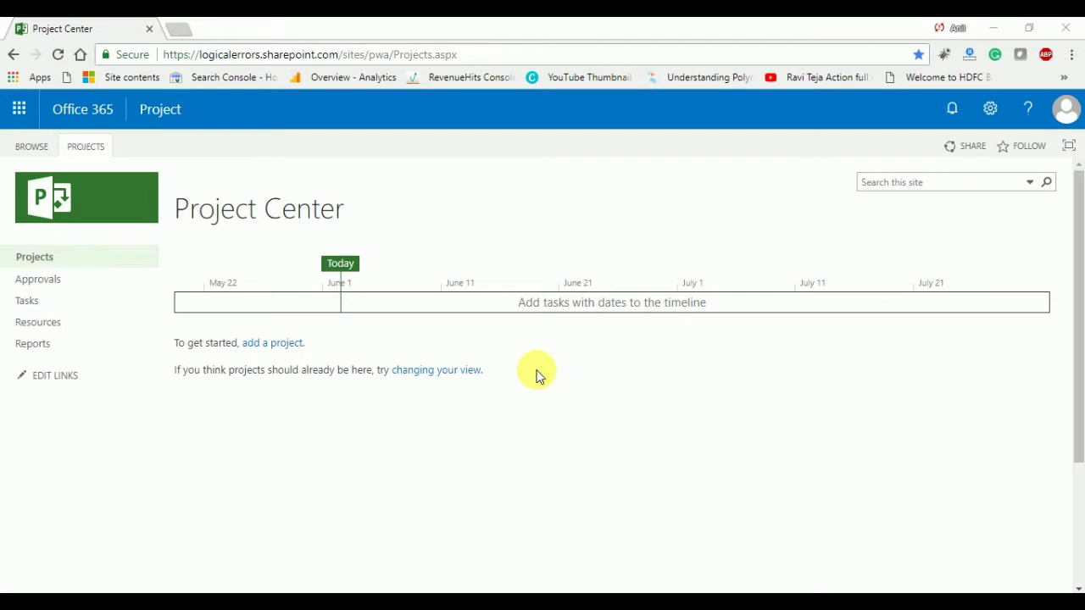
Open the Workflow Phases page from the PWA Settings.
{"action": "left_click", "coordinate": [997, 111]}
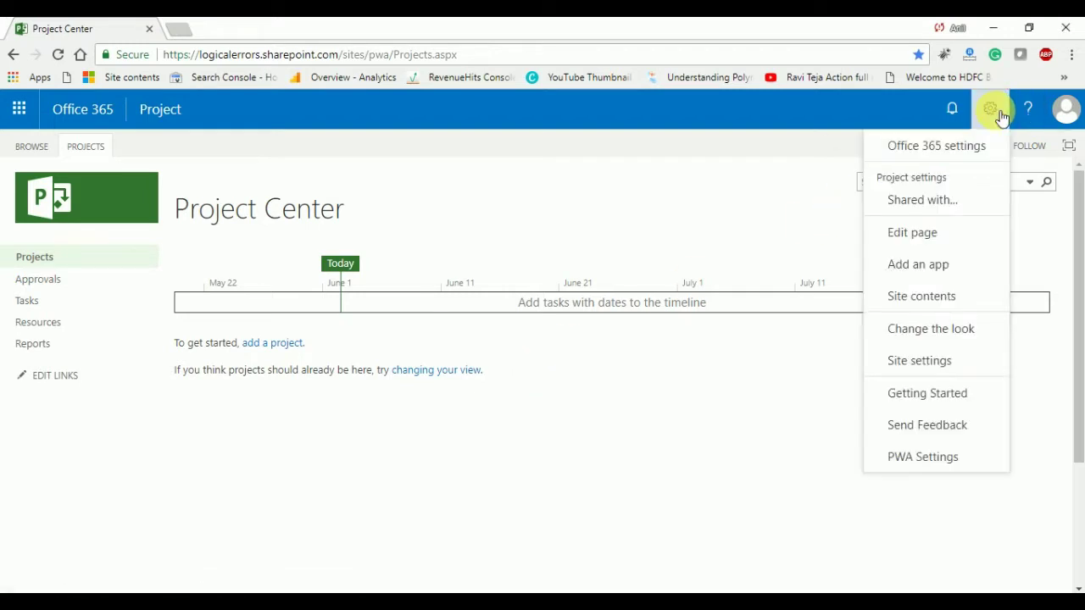
{"action": "left_click", "coordinate": [930, 458]}
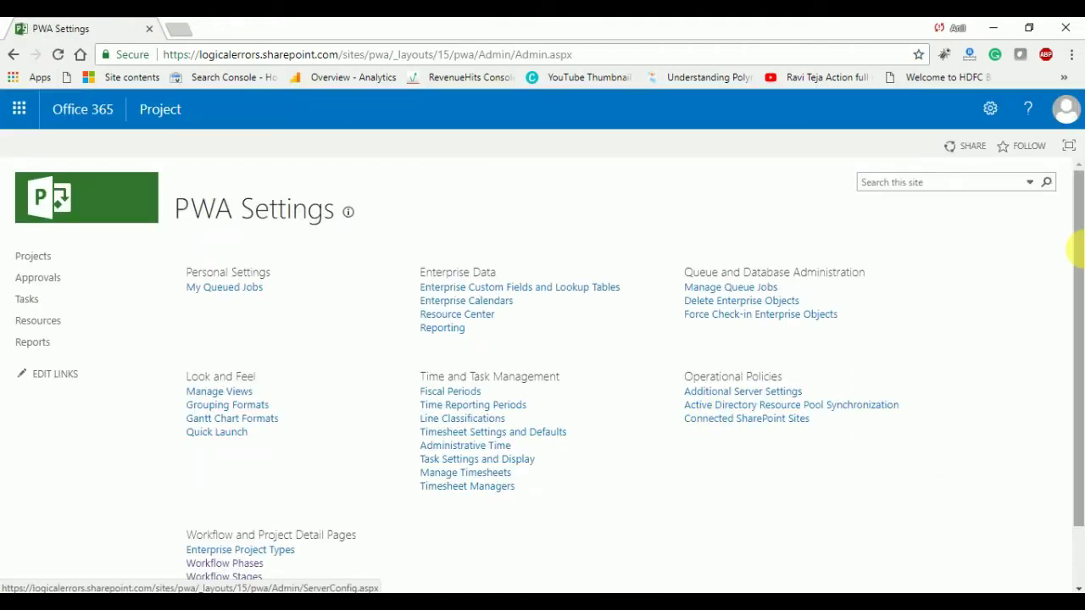
{"action": "left_click_drag", "start_coordinate": [1082, 256], "coordinate": [1078, 327]}
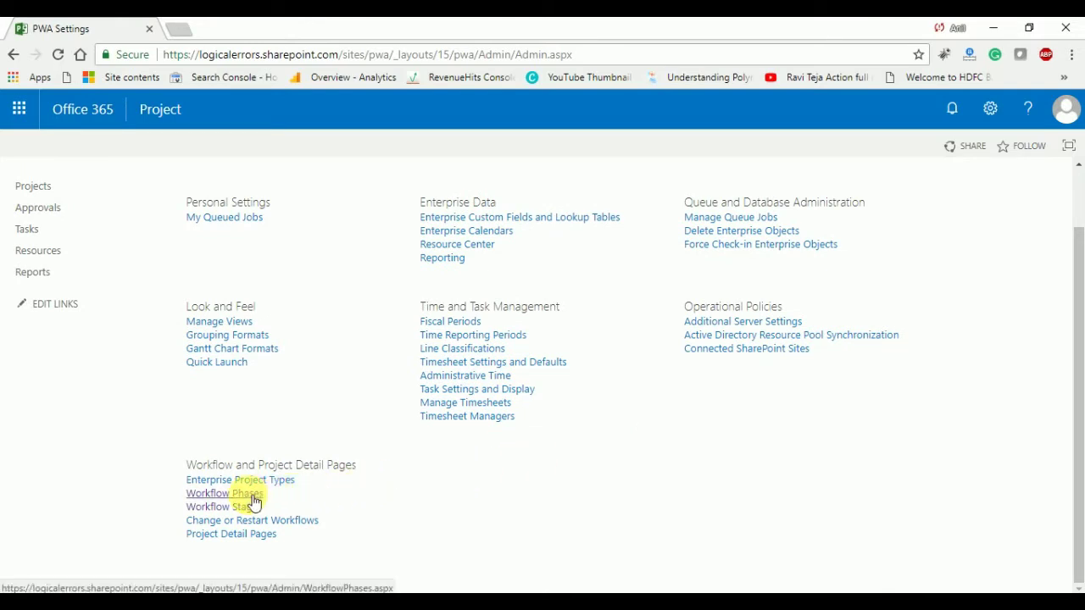
{"action": "left_click", "coordinate": [252, 496]}
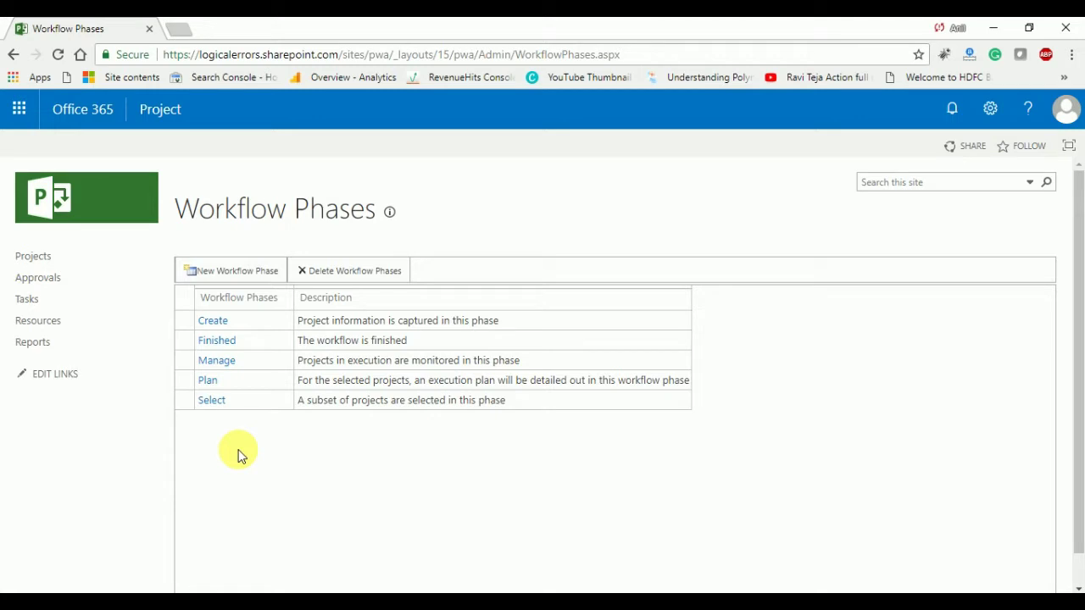
Create and save a new workflow phase named Initiate, leaving the description empty.
{"action": "left_click", "coordinate": [249, 278]}
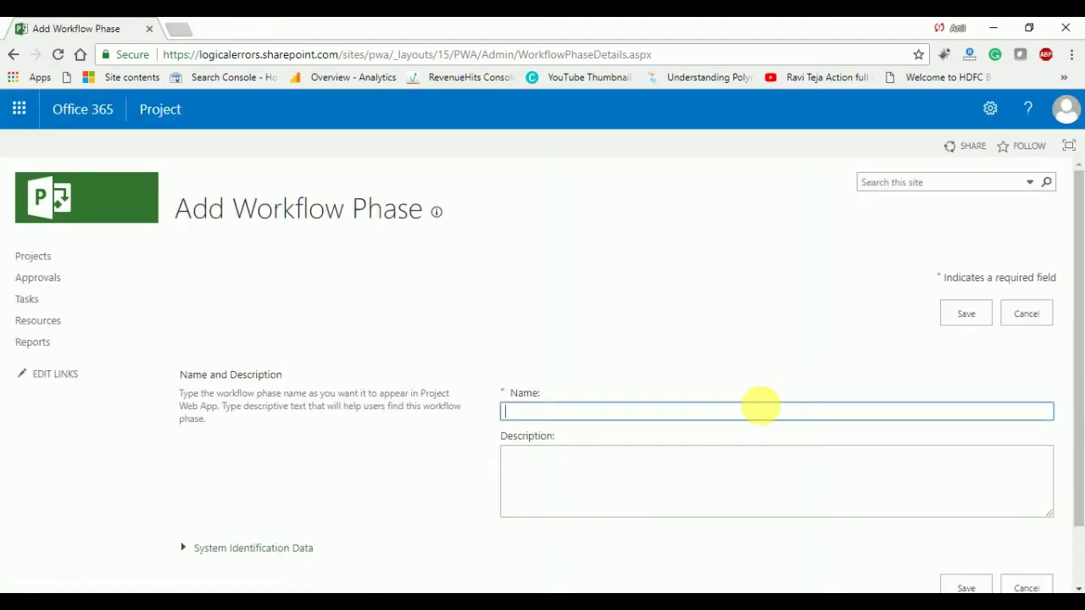
{"action": "left_click", "coordinate": [761, 414]}
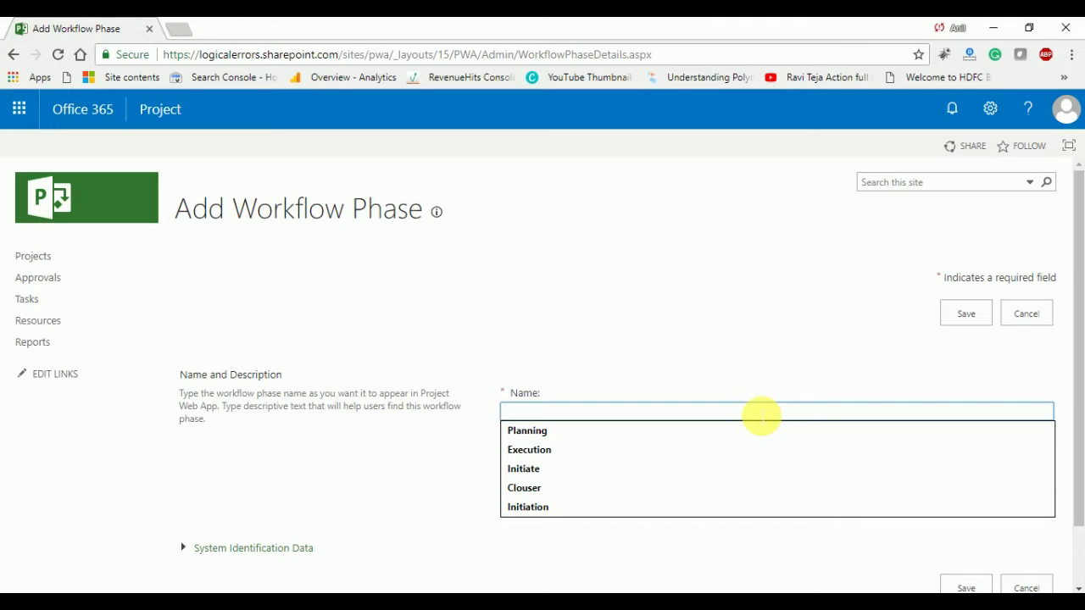
{"action": "type", "text": "Ini"}
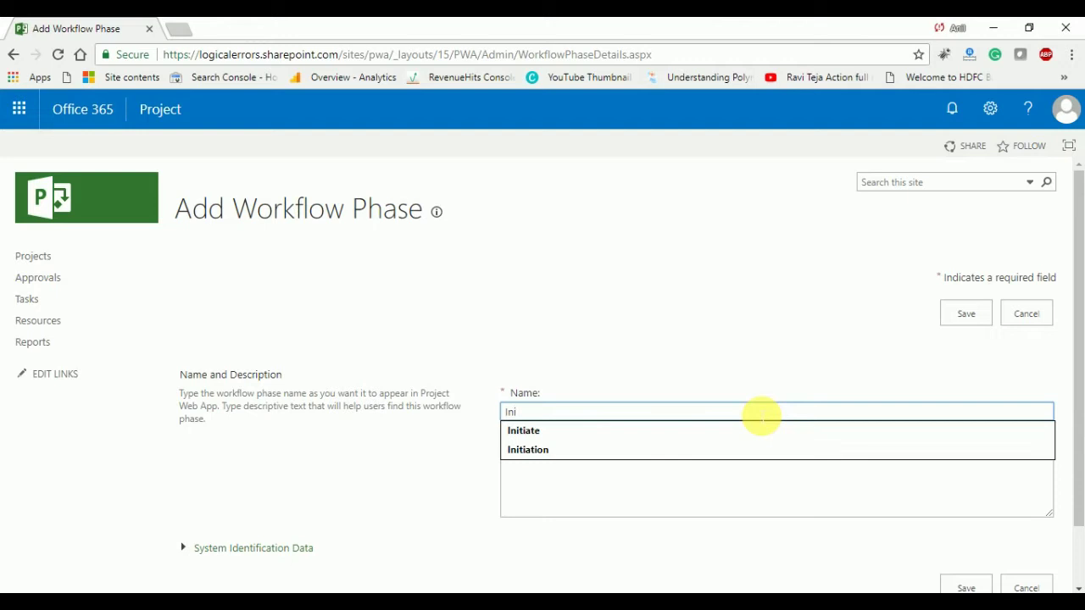
{"action": "type", "text": "tiate"}
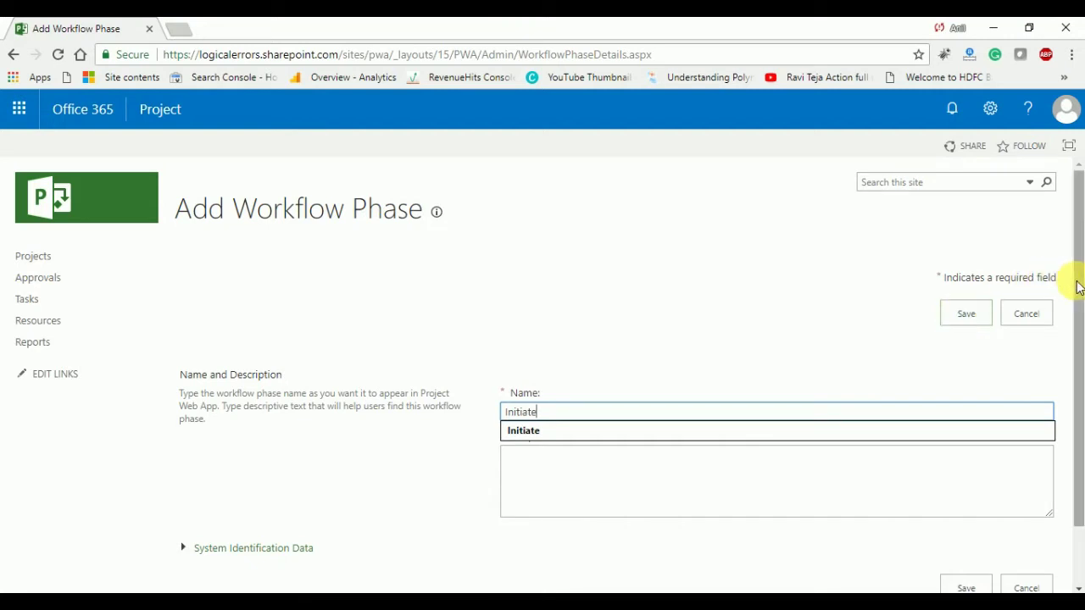
{"action": "left_click_drag", "start_coordinate": [1077, 283], "coordinate": [1036, 346]}
{"action": "left_click", "coordinate": [878, 404]}
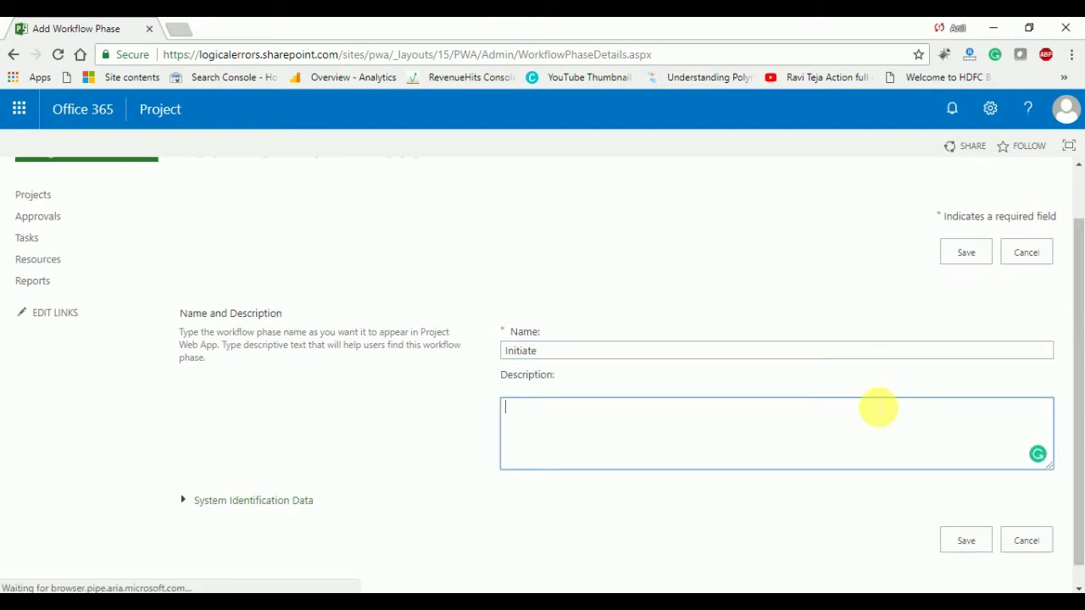
{"action": "left_click", "coordinate": [965, 254]}
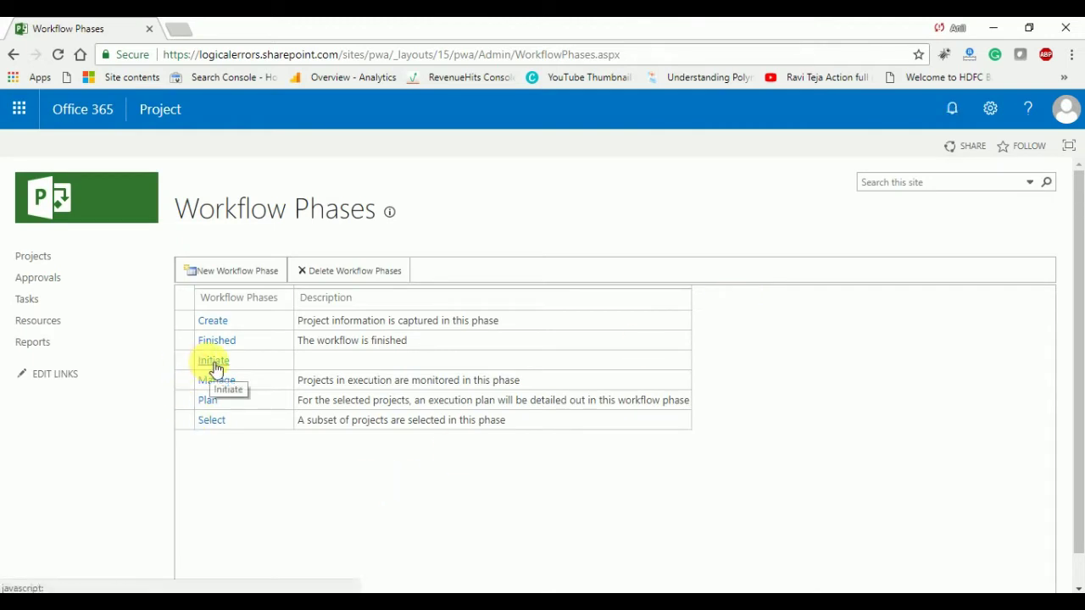
Try to create and save a new workflow phase named Plan.
{"action": "left_click", "coordinate": [248, 276]}
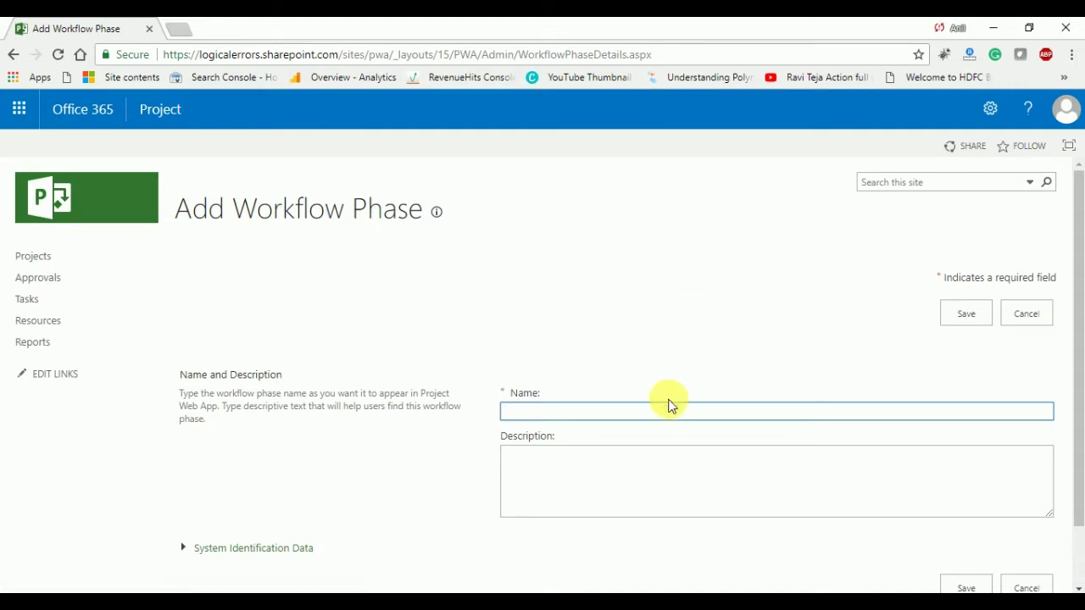
{"action": "left_click", "coordinate": [672, 414]}
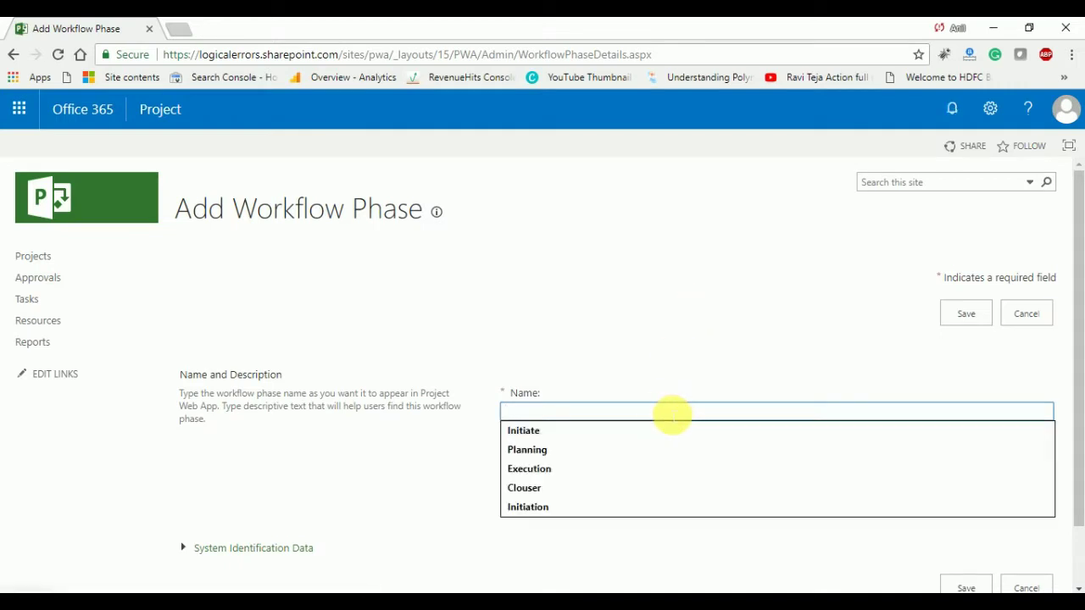
{"action": "type", "text": "Plan"}
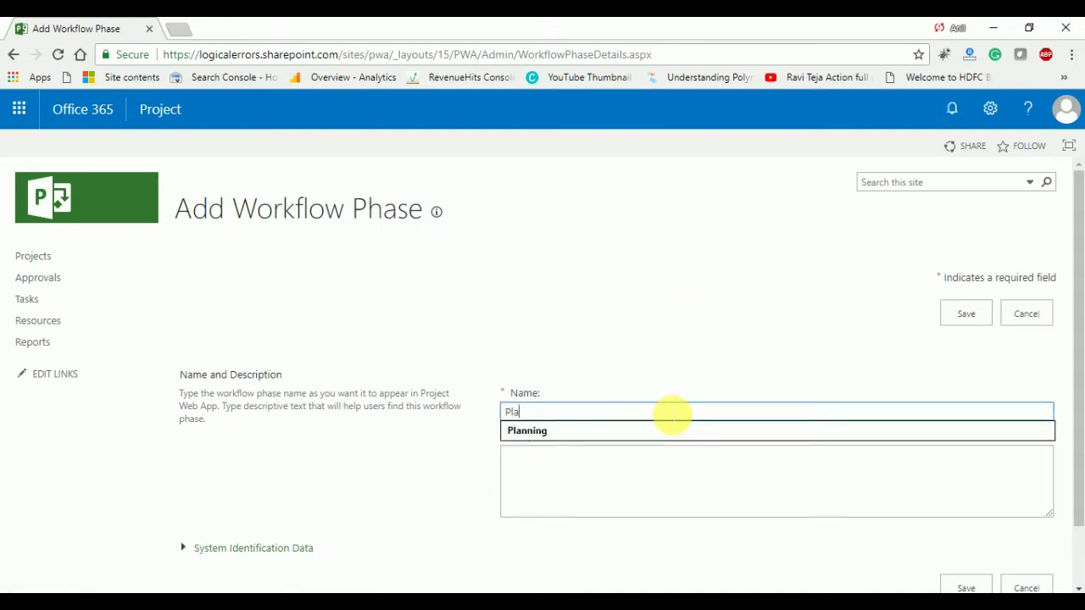
{"action": "left_click", "coordinate": [959, 316]}
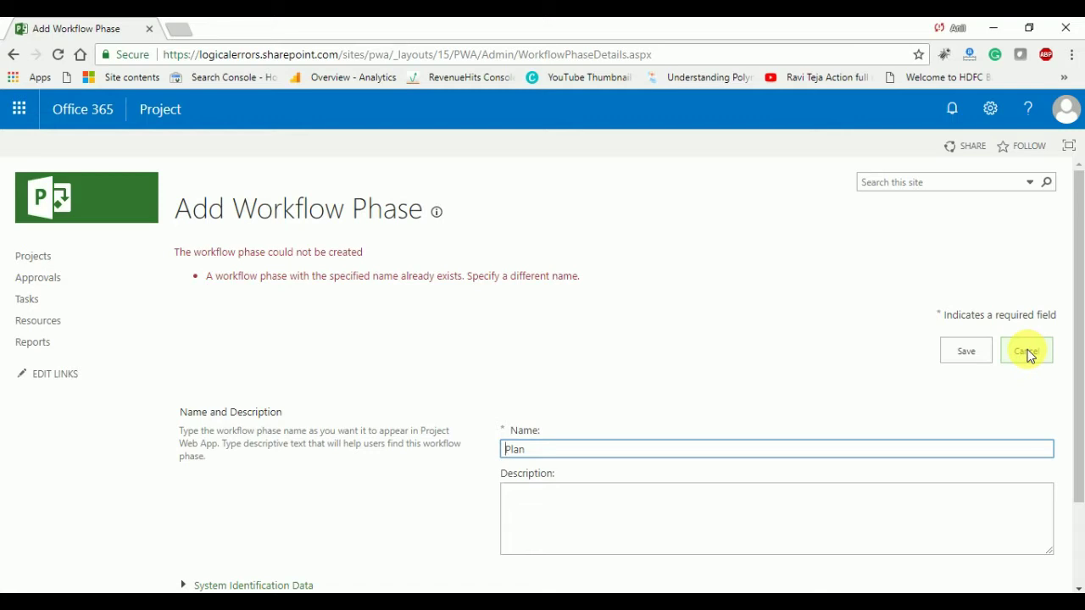
Replace the name of the unsaved workflow phase with Execute and save it.
{"action": "double_click", "coordinate": [517, 450]}
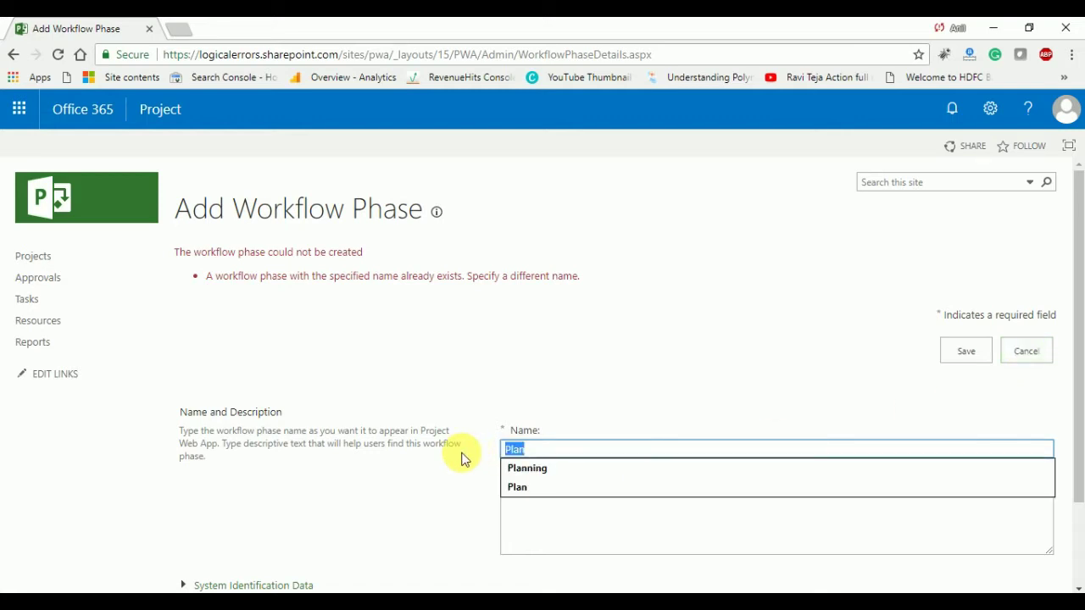
{"action": "type", "text": "Execut"}
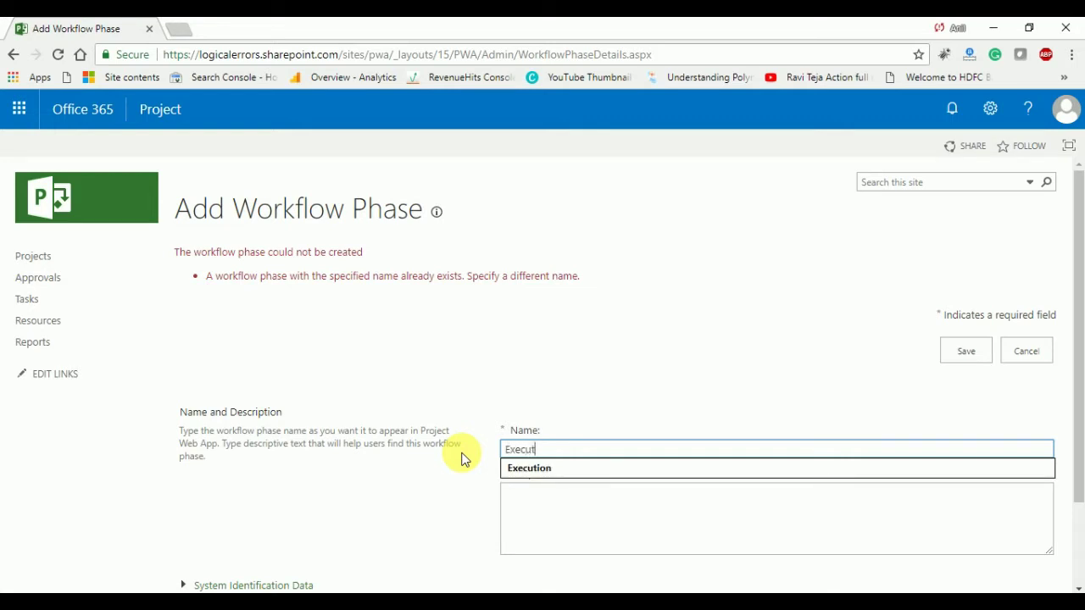
{"action": "type", "text": "e"}
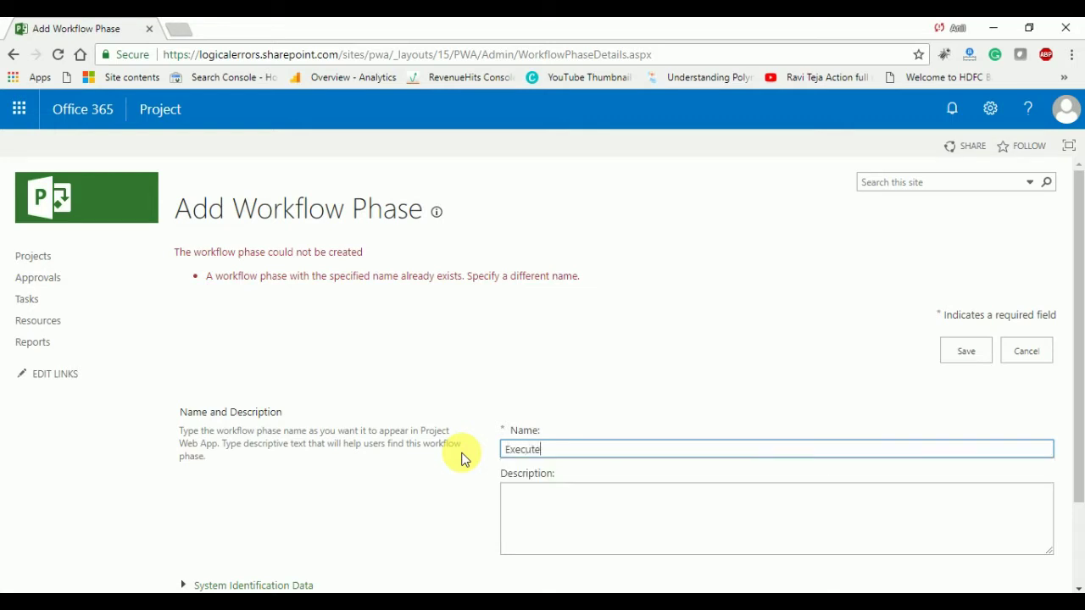
{"action": "left_click", "coordinate": [963, 357]}
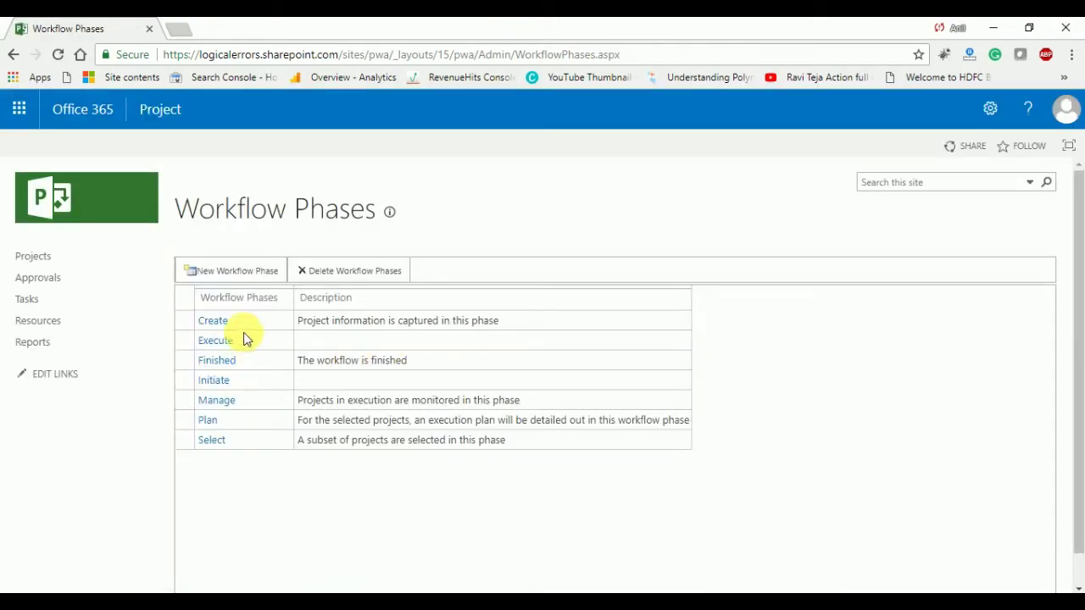
Create and save a new workflow phase named Close.
{"action": "left_click", "coordinate": [243, 275]}
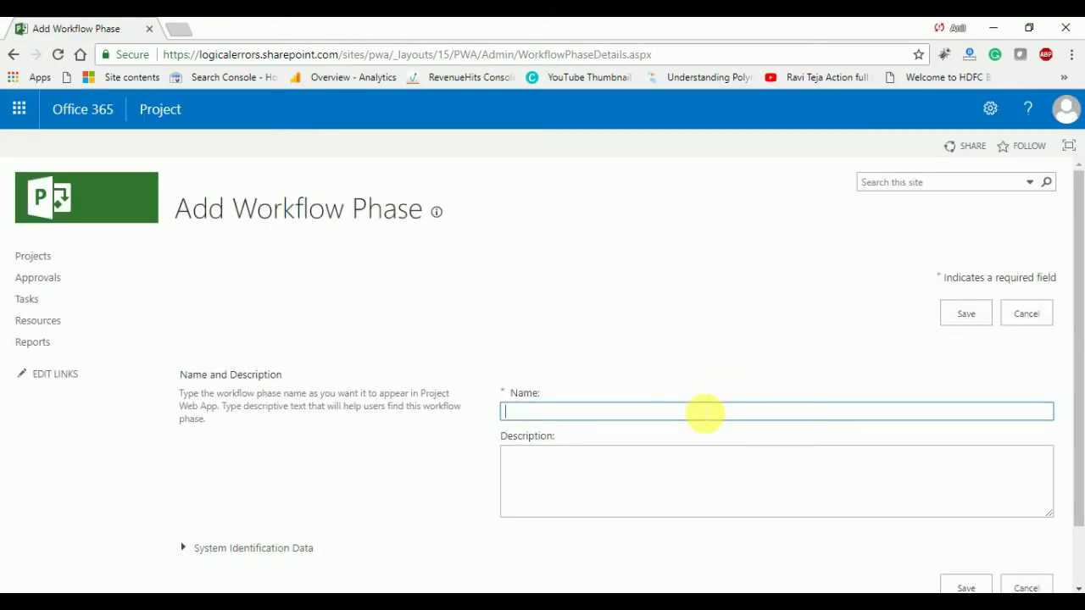
{"action": "type", "text": "Clo"}
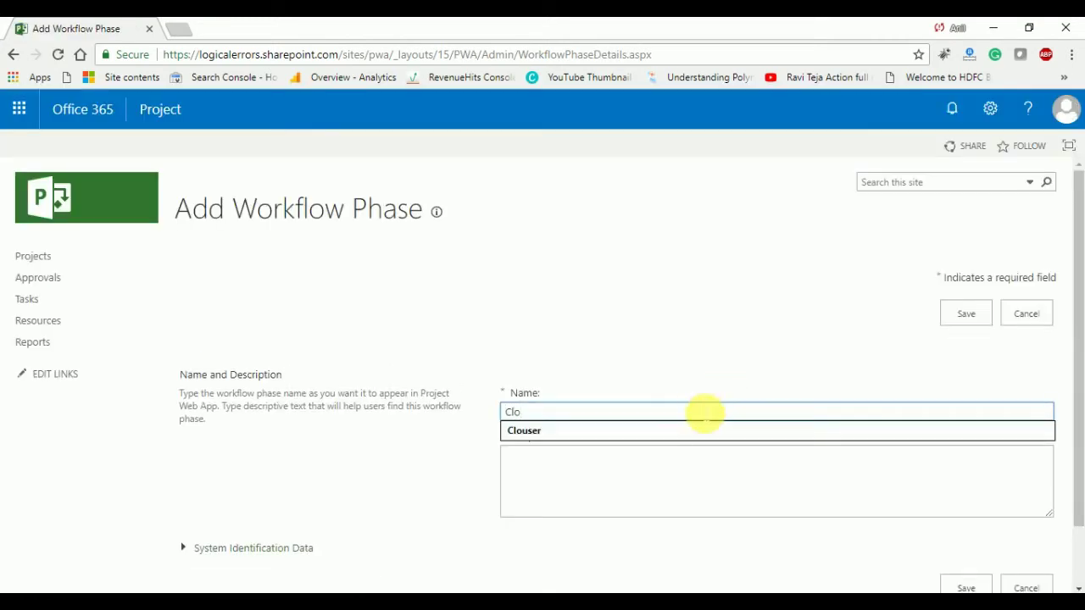
{"action": "type", "text": "se"}
{"action": "left_click", "coordinate": [966, 315]}
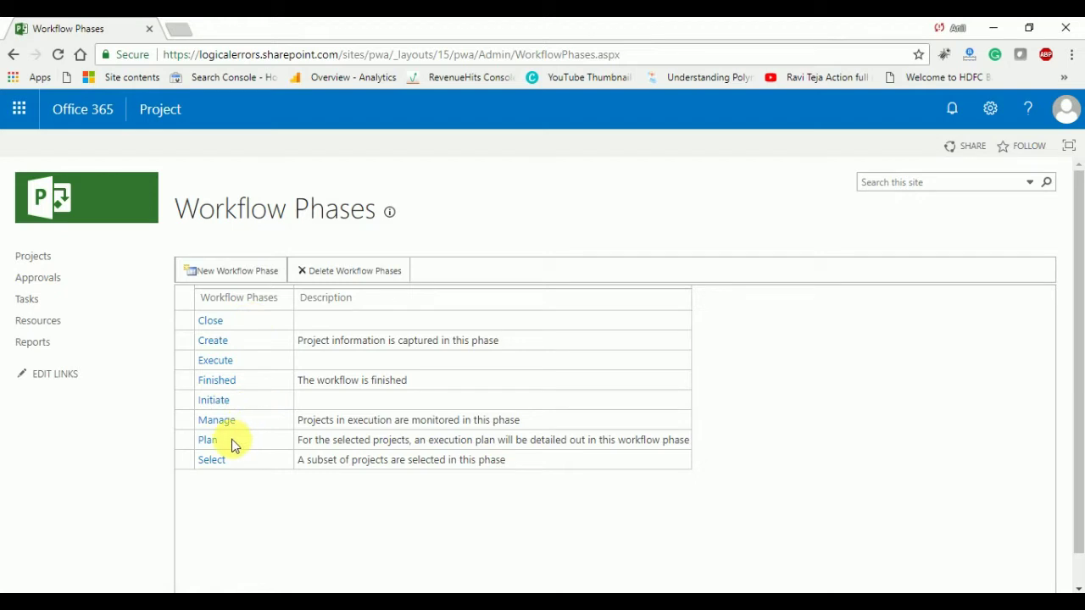
Return to the PWA Settings and open the Workflow Stages page.
{"action": "left_click", "coordinate": [990, 108]}
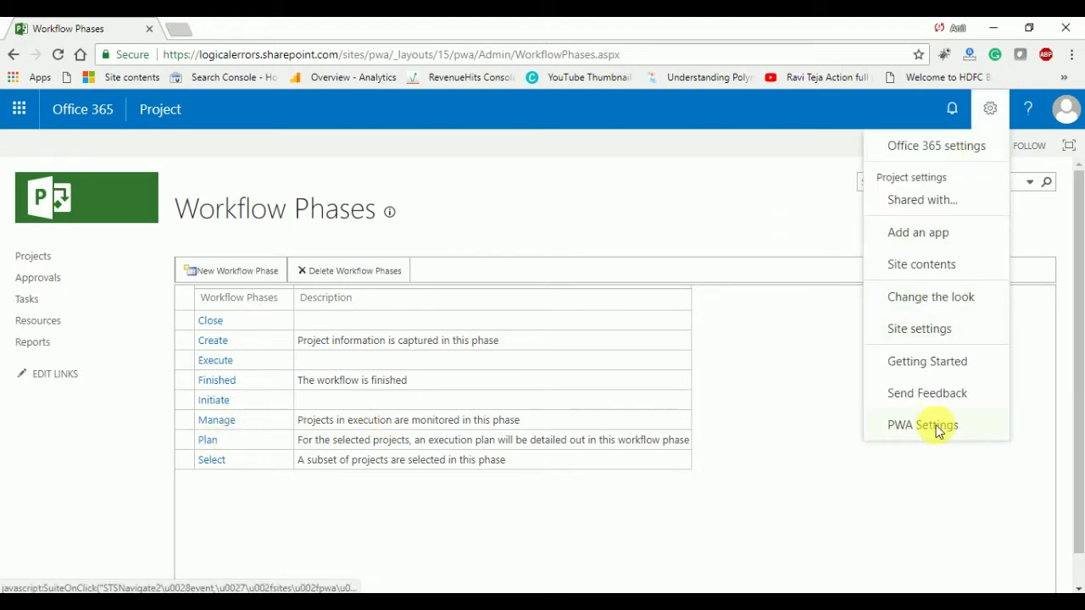
{"action": "left_click", "coordinate": [939, 426]}
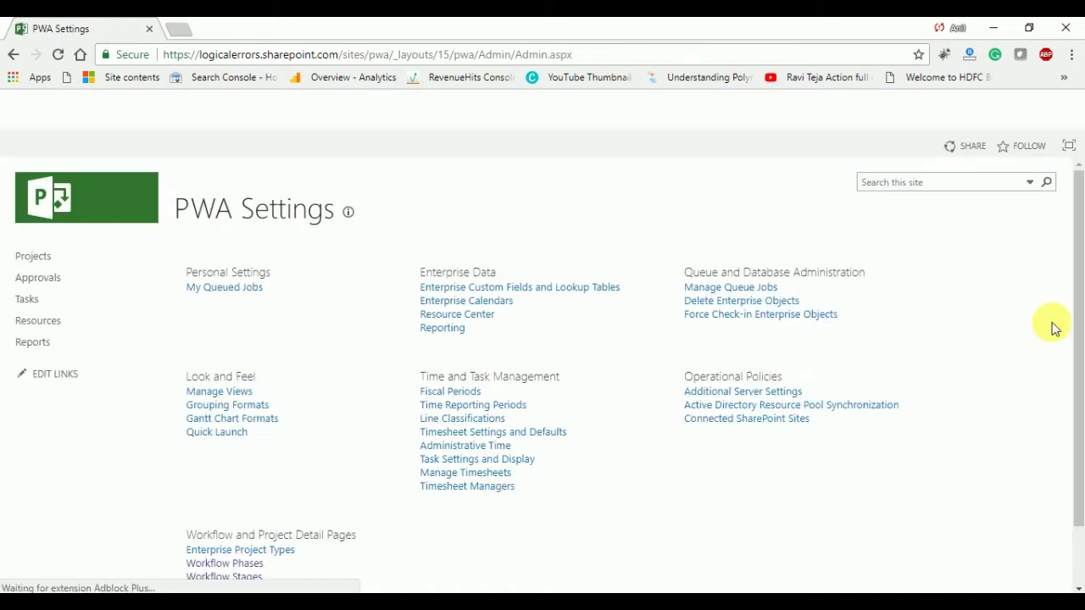
{"action": "scroll", "coordinate": [547, 488], "scroll_direction": "down", "scroll_amount": 1}
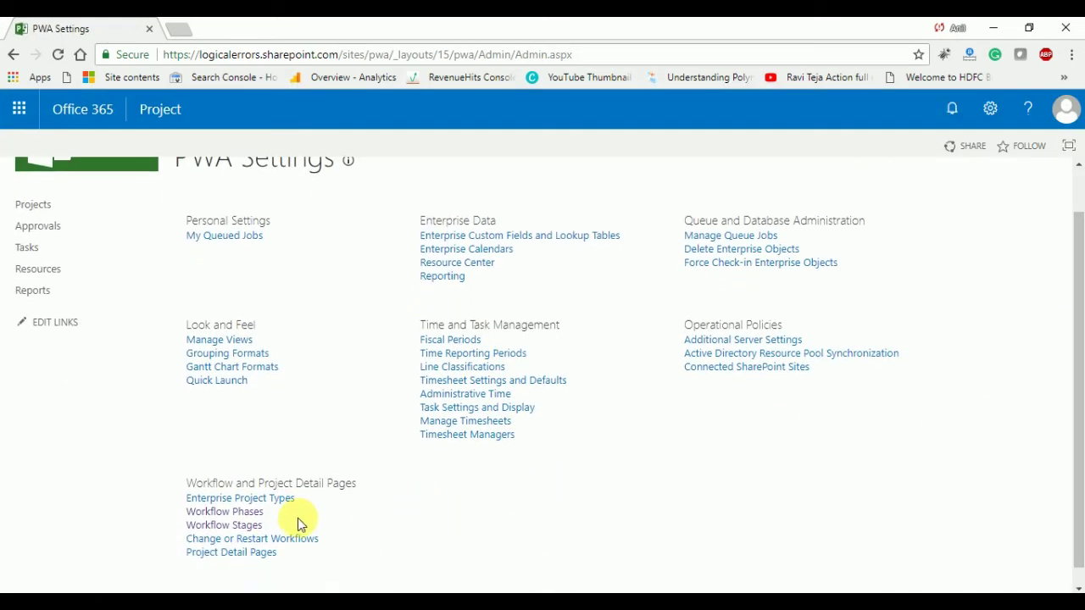
{"action": "left_click", "coordinate": [243, 512]}
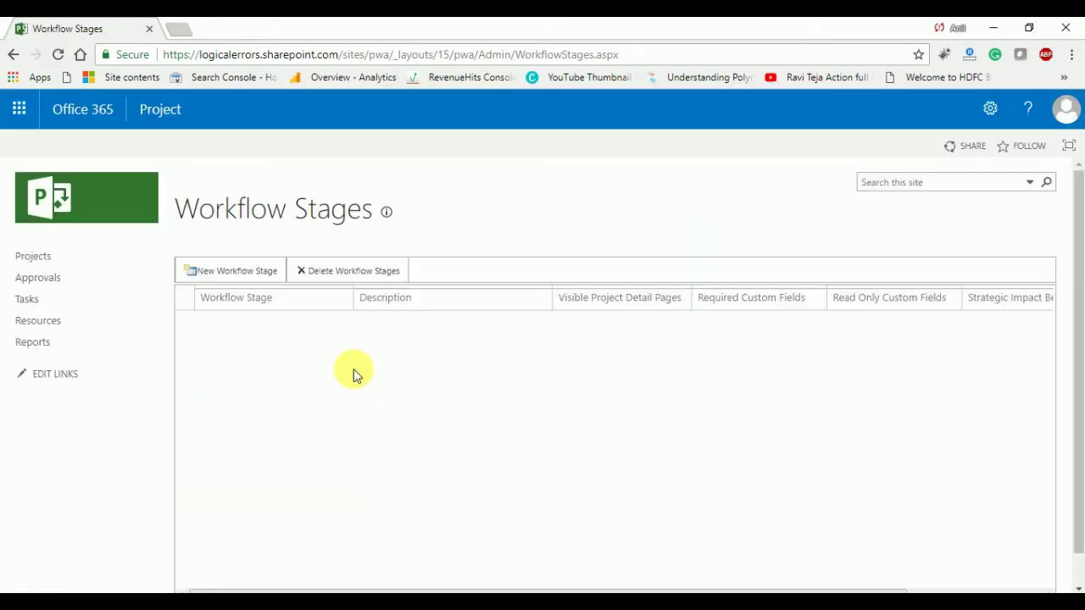
Start a new workflow stage and name it Initiate.
{"action": "left_click", "coordinate": [244, 272]}
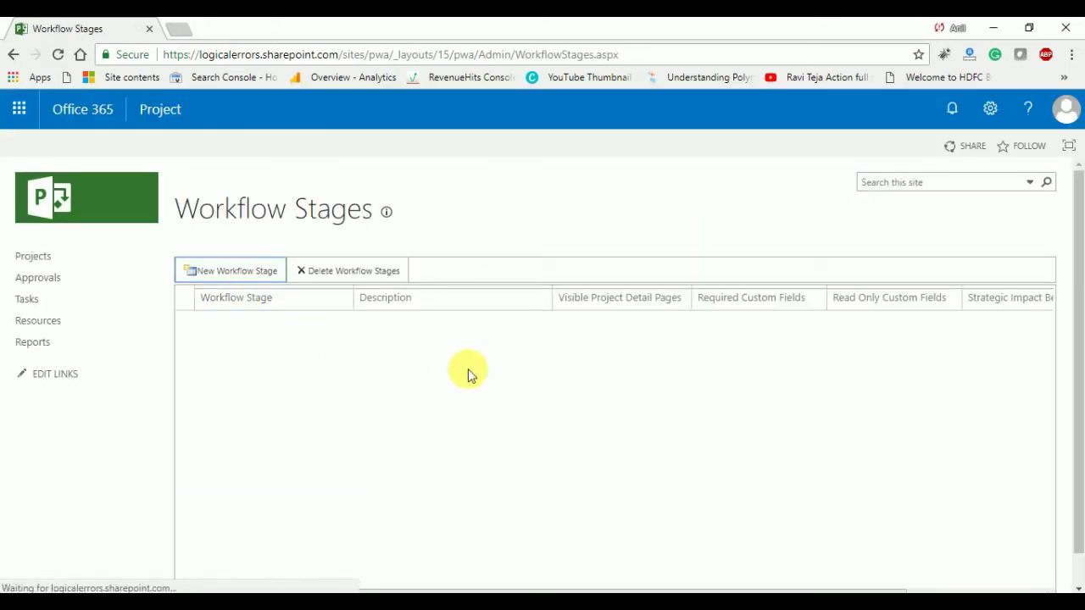
{"action": "left_click", "coordinate": [213, 276]}
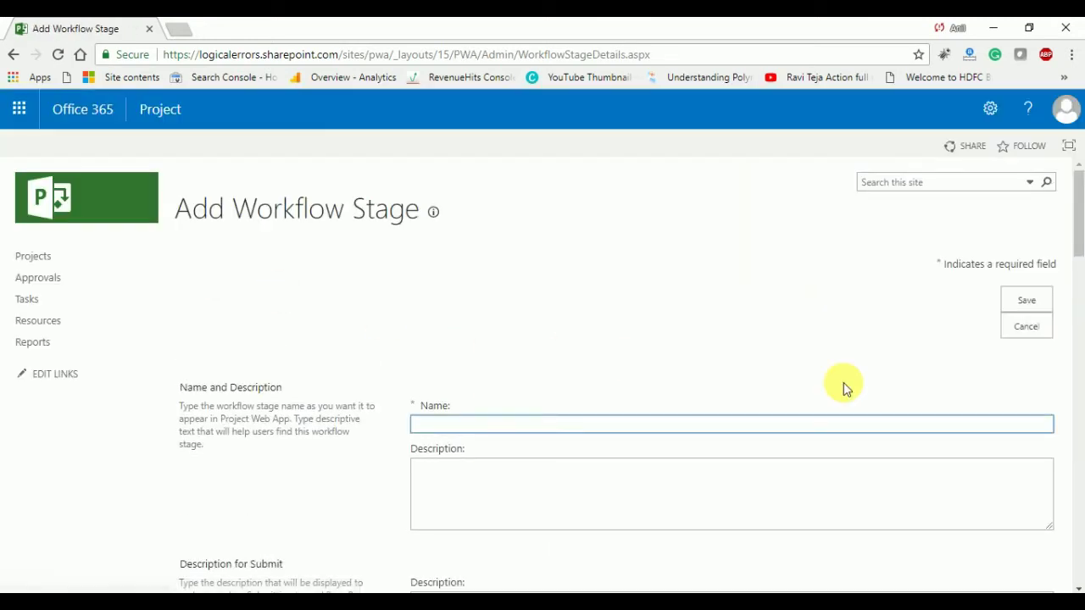
{"action": "left_click_drag", "start_coordinate": [1078, 222], "coordinate": [1079, 252]}
{"action": "left_click", "coordinate": [678, 285]}
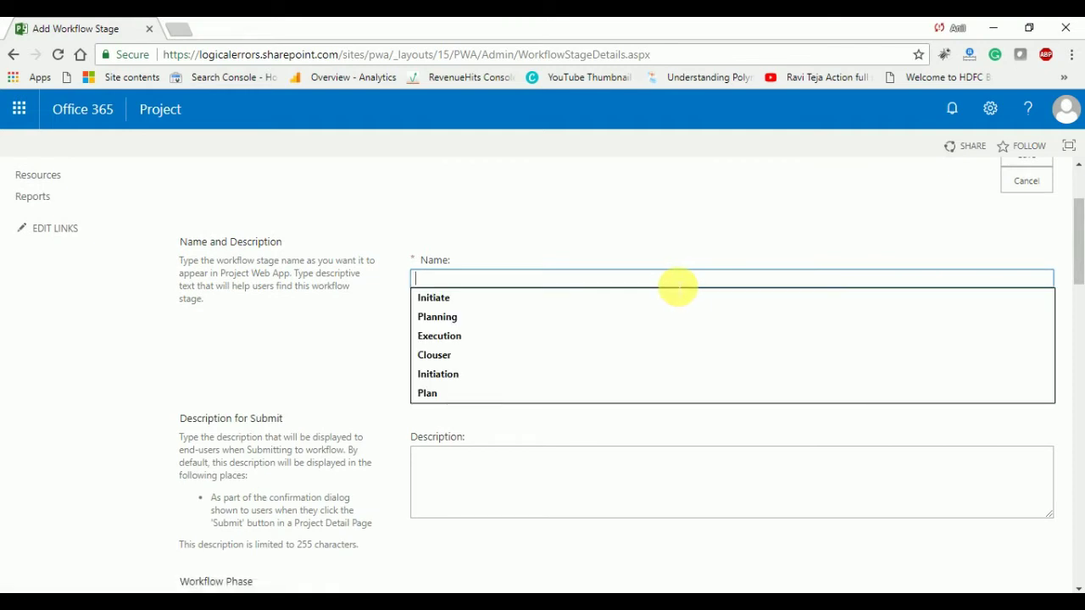
{"action": "left_click", "coordinate": [586, 296]}
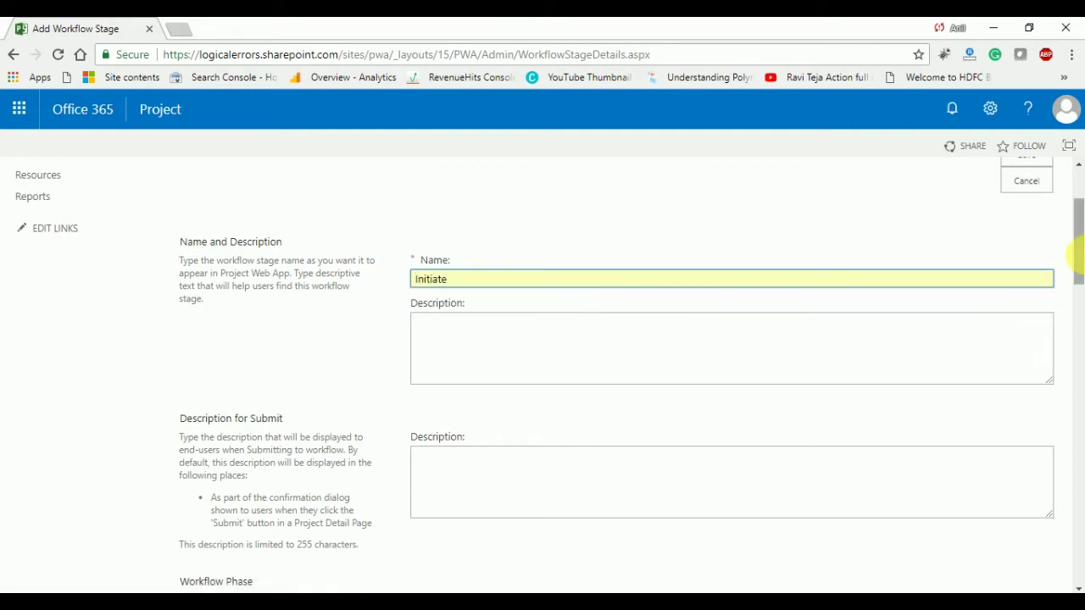
Assign the new stage to the Initiate workflow phase.
{"action": "left_click_drag", "start_coordinate": [1078, 251], "coordinate": [1078, 307]}
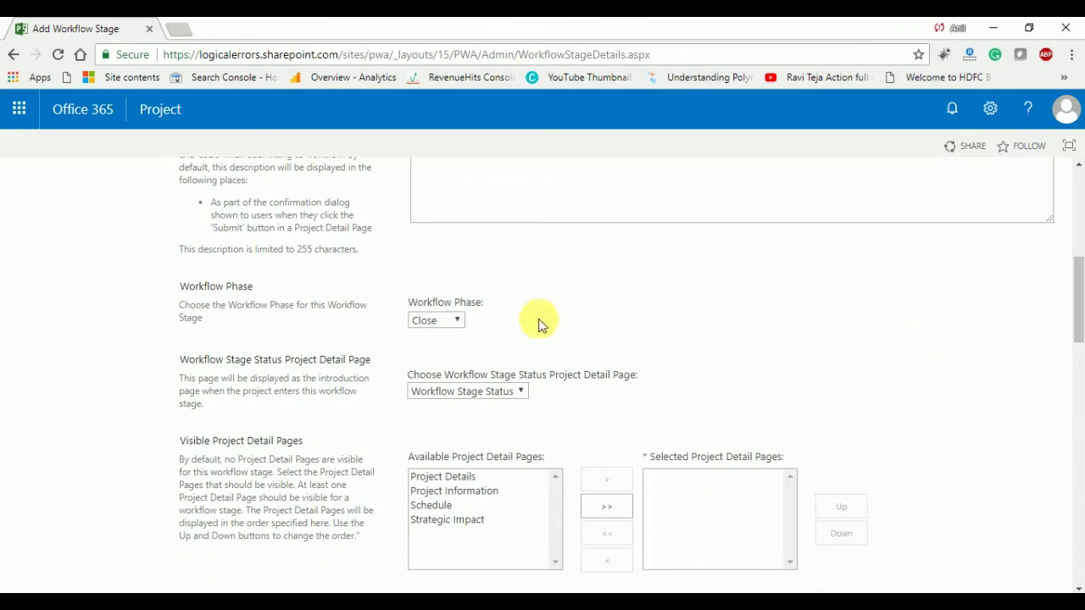
{"action": "left_click", "coordinate": [451, 323]}
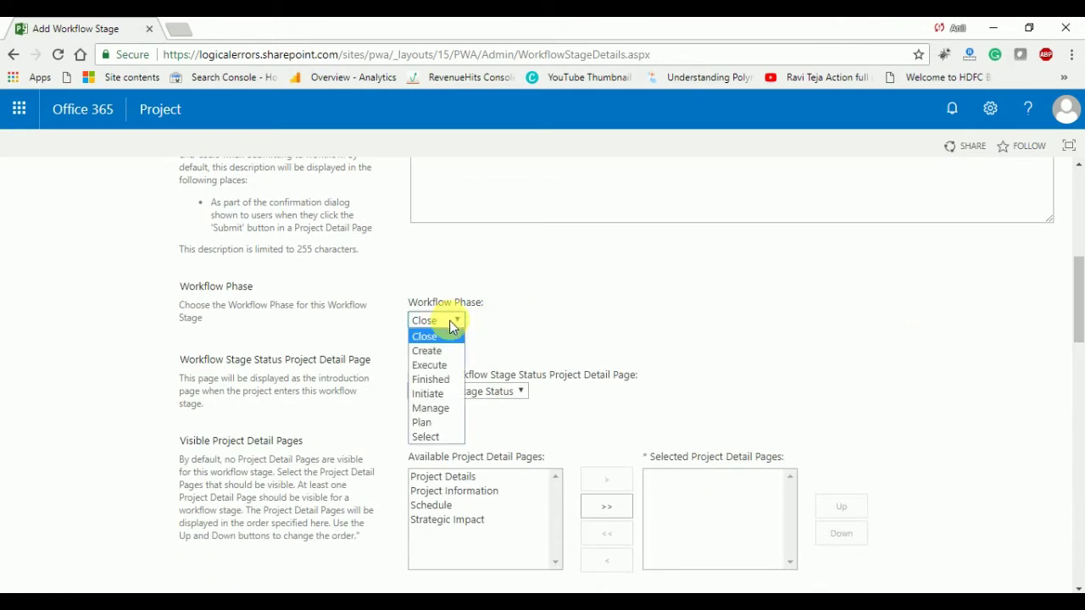
{"action": "left_click", "coordinate": [442, 392]}
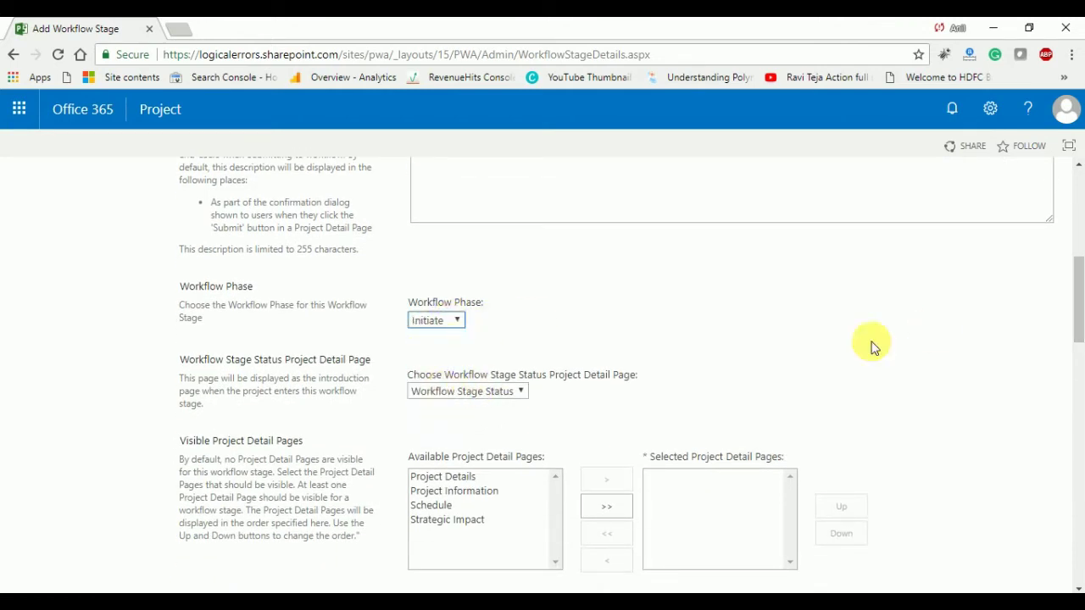
Add all available project detail pages to the stage's selected visible project detail pages.
{"action": "left_click_drag", "start_coordinate": [1077, 302], "coordinate": [1077, 339]}
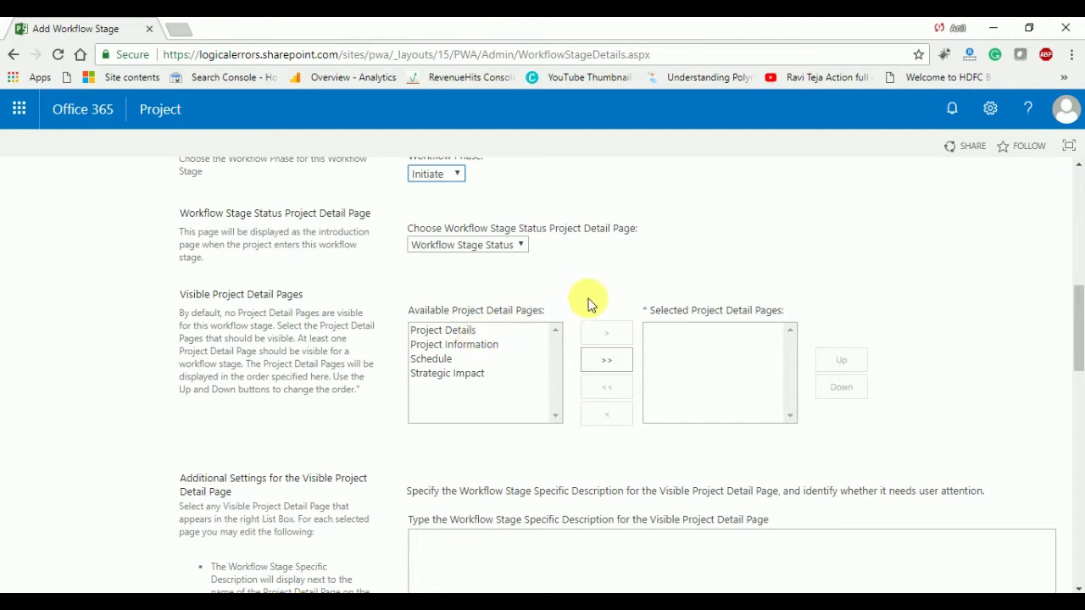
{"action": "left_click", "coordinate": [605, 360]}
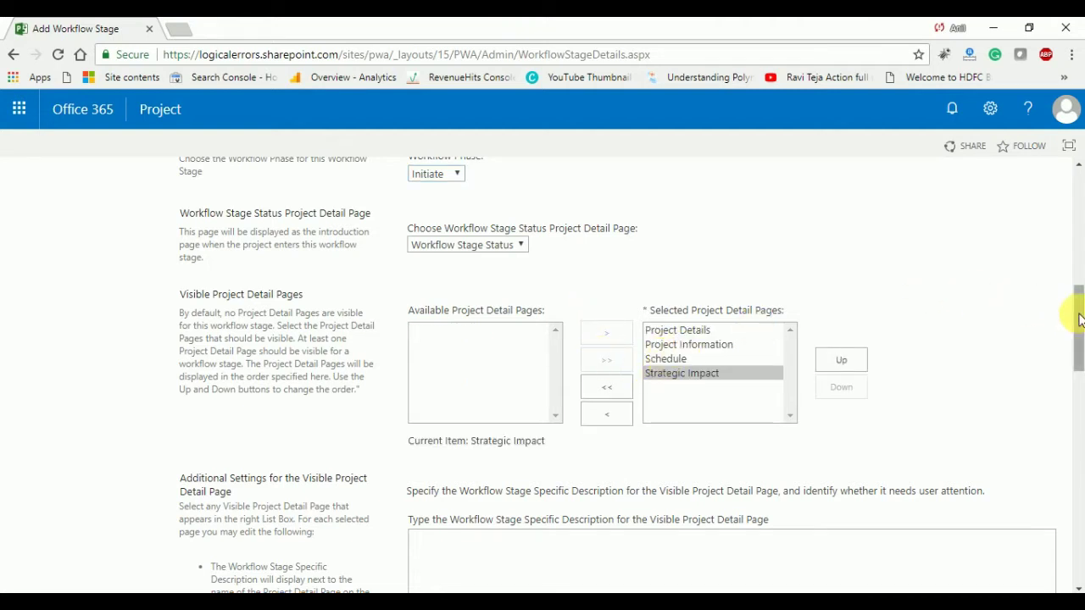
{"action": "left_click_drag", "start_coordinate": [1079, 320], "coordinate": [1079, 366]}
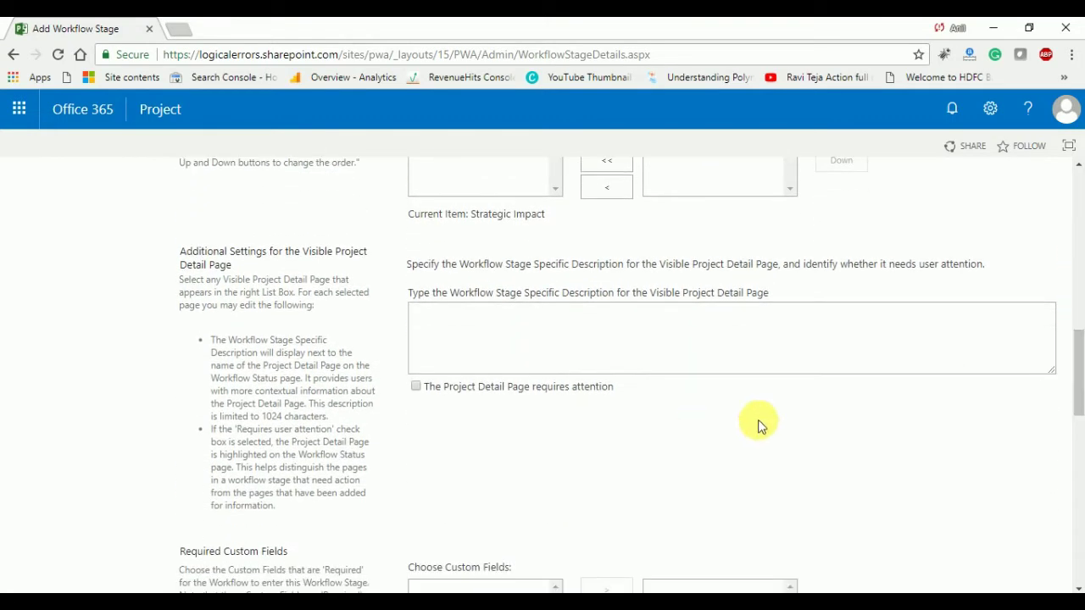
Save the Initiate stage with the remaining settings at their defaults and widen the Workflow Stage column in the stages list.
{"action": "left_click_drag", "start_coordinate": [1081, 373], "coordinate": [1077, 431]}
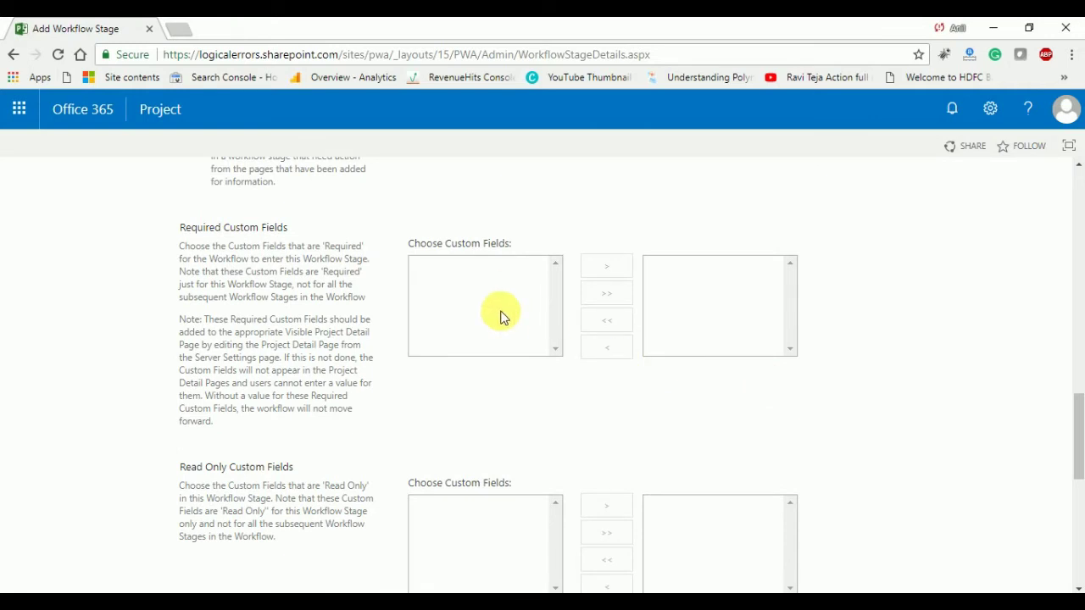
{"action": "left_click_drag", "start_coordinate": [1076, 423], "coordinate": [1081, 460]}
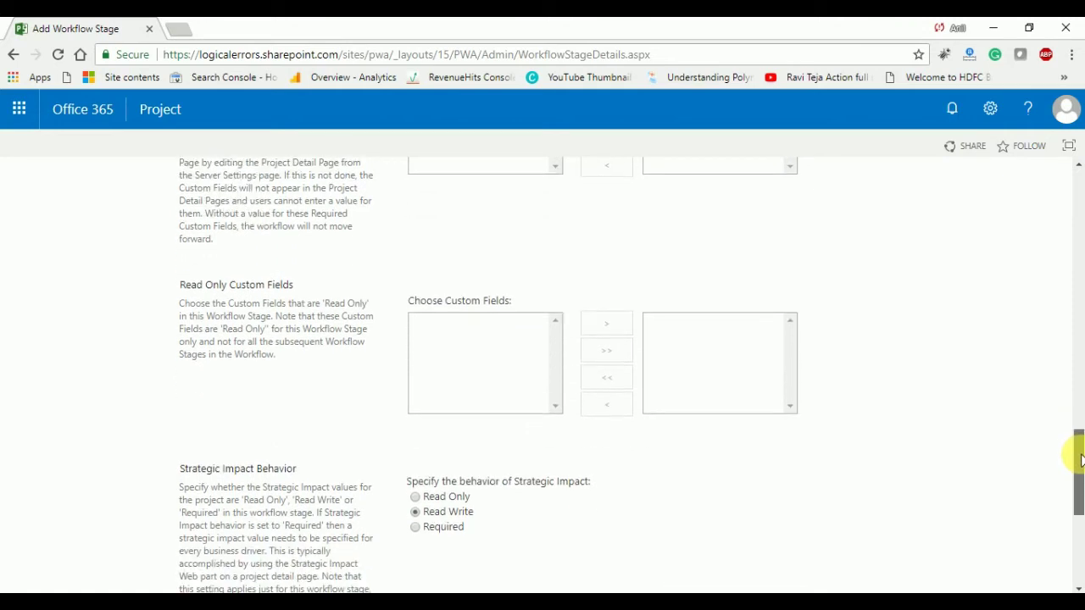
{"action": "left_click_drag", "start_coordinate": [1080, 460], "coordinate": [1081, 529]}
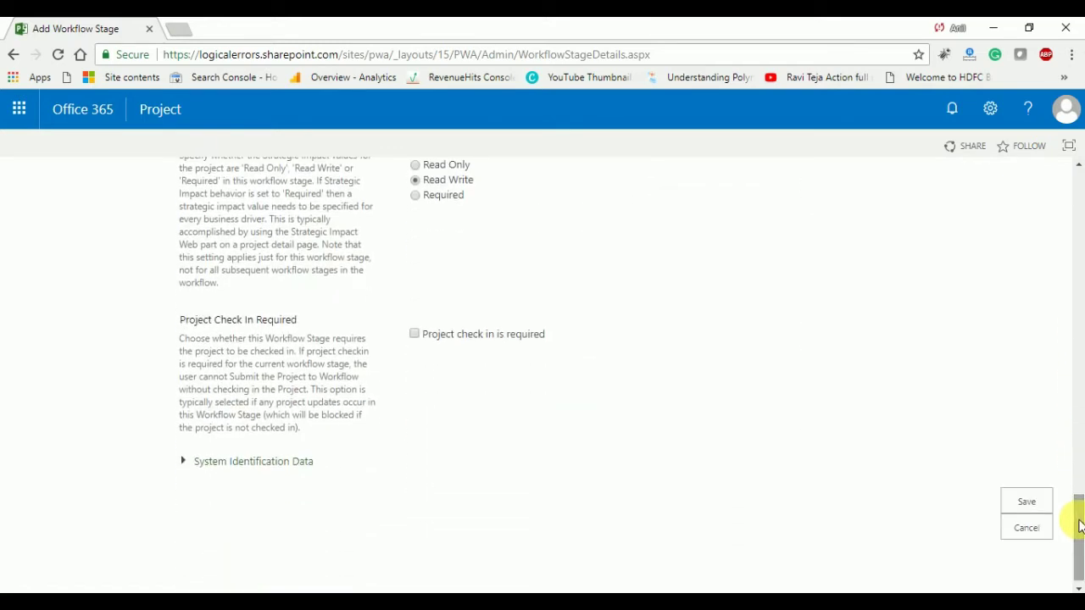
{"action": "left_click", "coordinate": [1020, 500]}
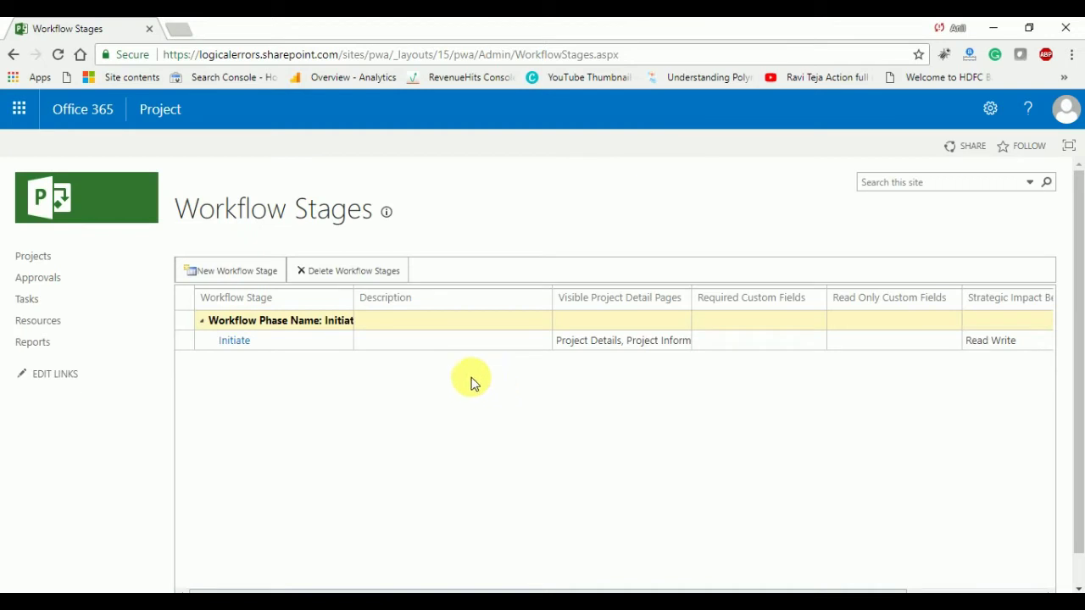
{"action": "left_click", "coordinate": [365, 315]}
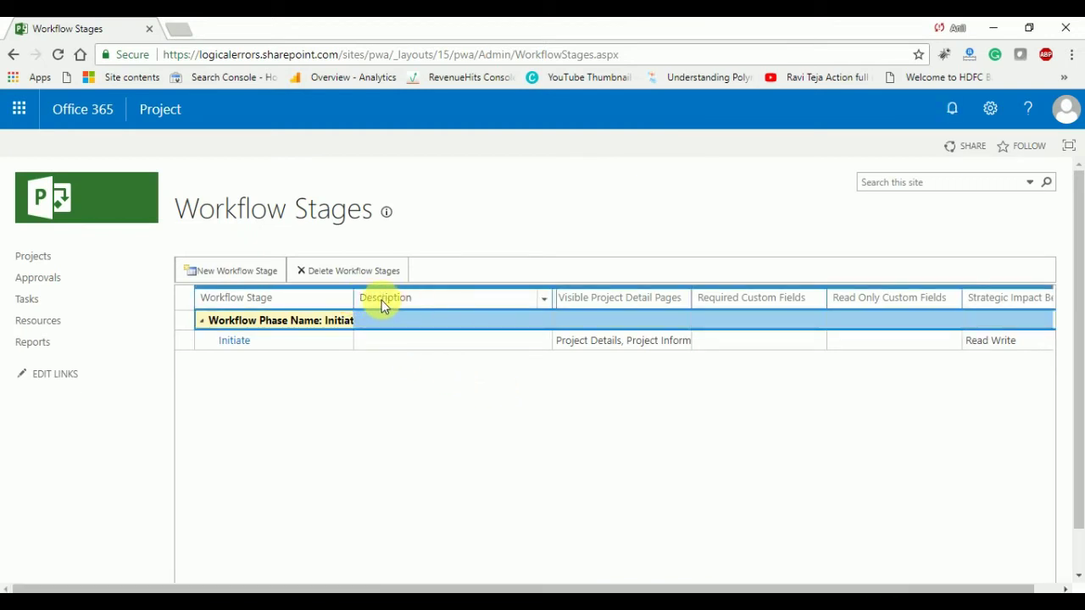
{"action": "left_click_drag", "start_coordinate": [356, 300], "coordinate": [425, 296]}
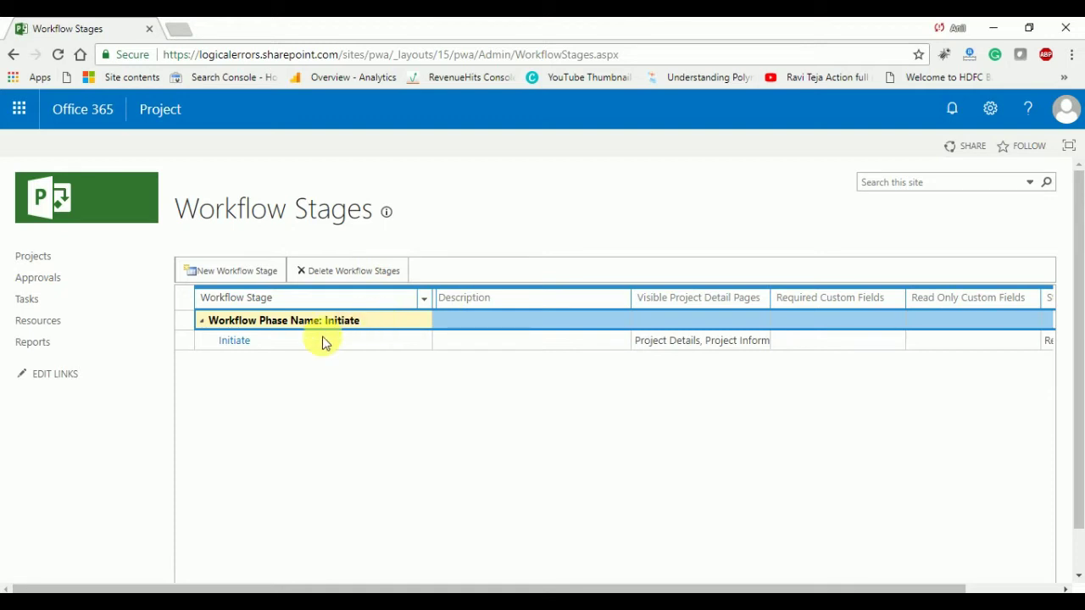
Start a new workflow stage named Planning and assign it to the Plan workflow phase.
{"action": "left_click", "coordinate": [248, 272]}
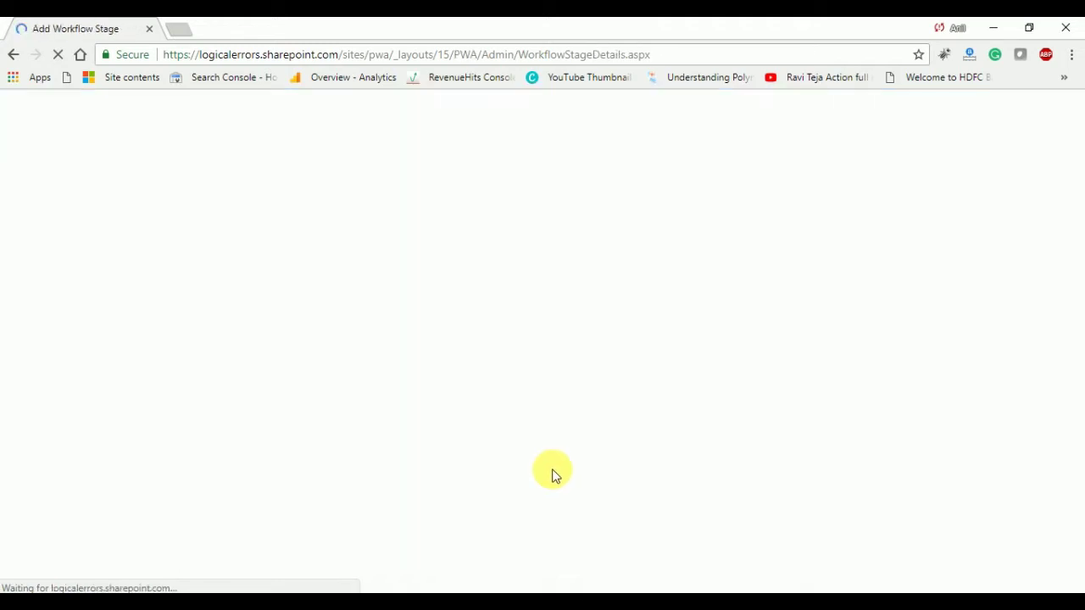
{"action": "left_click", "coordinate": [545, 428]}
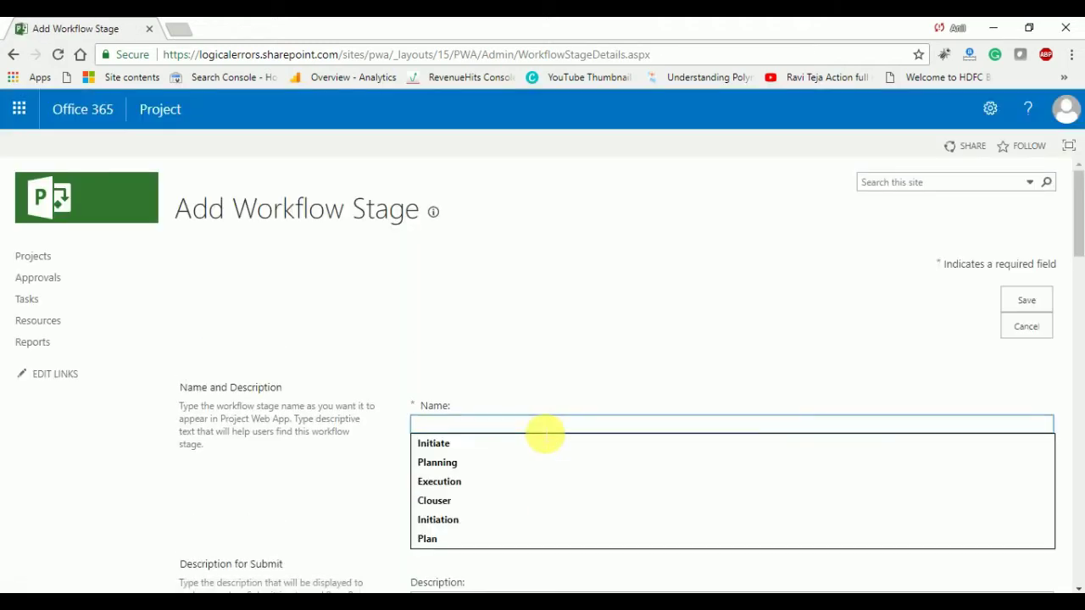
{"action": "left_click", "coordinate": [501, 471]}
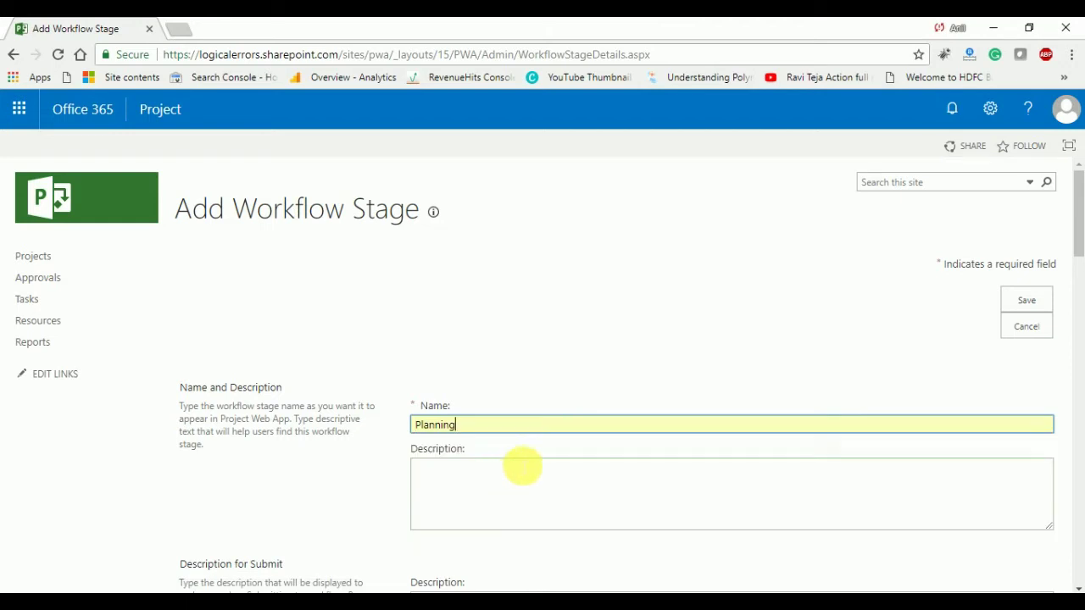
{"action": "left_click_drag", "start_coordinate": [1078, 212], "coordinate": [1074, 282]}
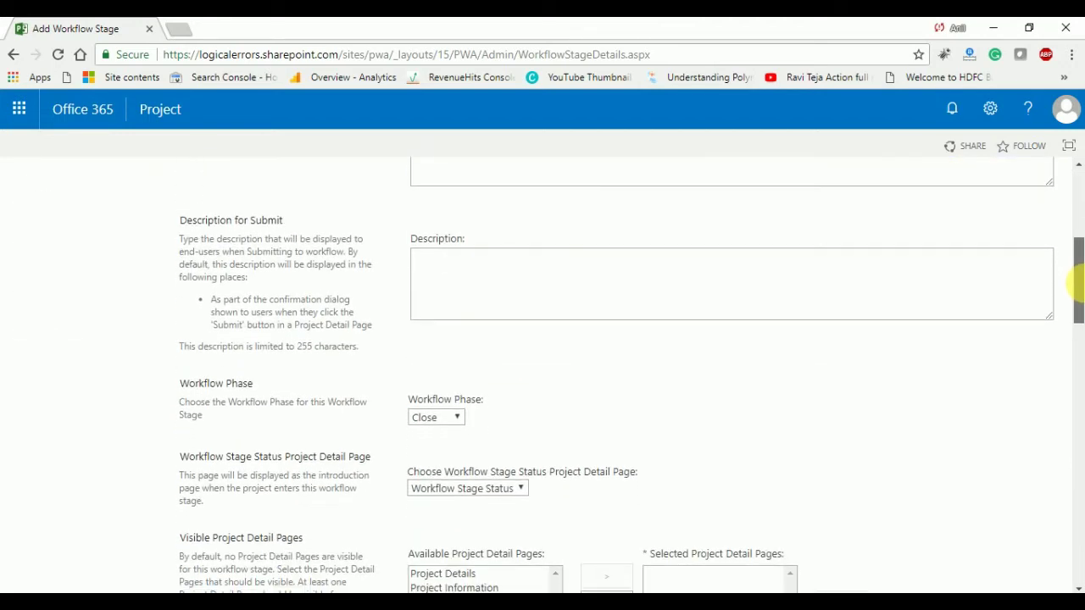
{"action": "left_click", "coordinate": [436, 418]}
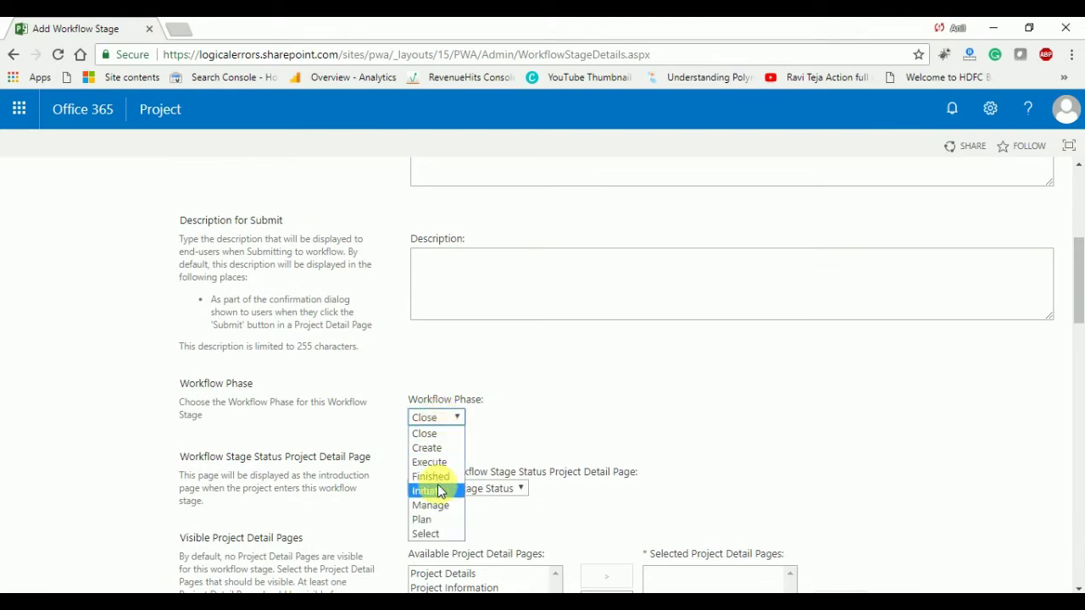
{"action": "left_click", "coordinate": [427, 519]}
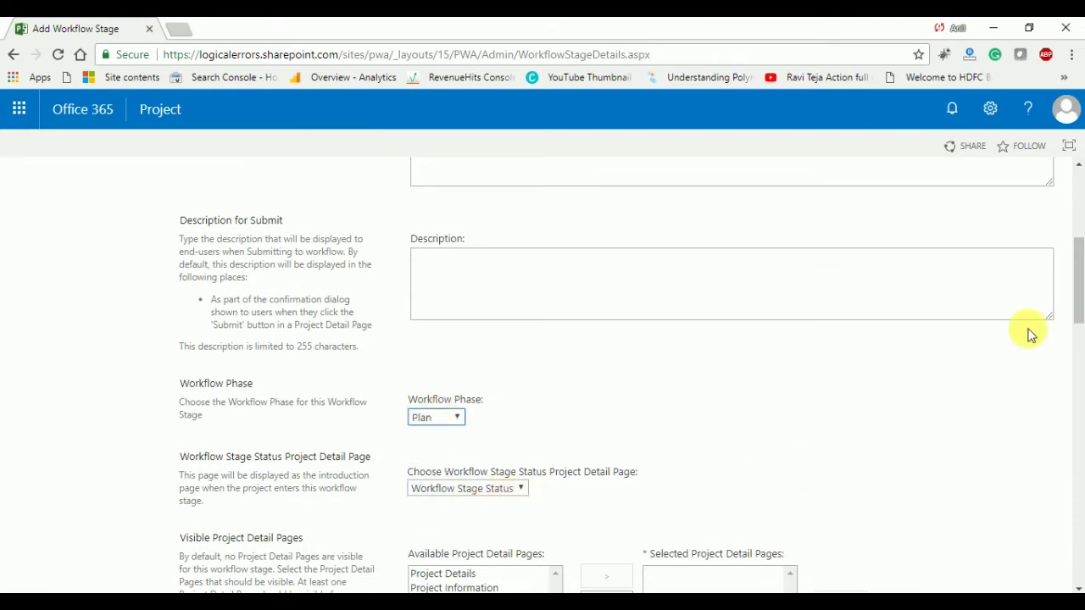
Add all available project detail pages to the Planning stage's selected pages and save the stage.
{"action": "left_click_drag", "start_coordinate": [1075, 280], "coordinate": [1080, 322]}
{"action": "left_click", "coordinate": [606, 373]}
{"action": "left_click_drag", "start_coordinate": [1076, 326], "coordinate": [1077, 219]}
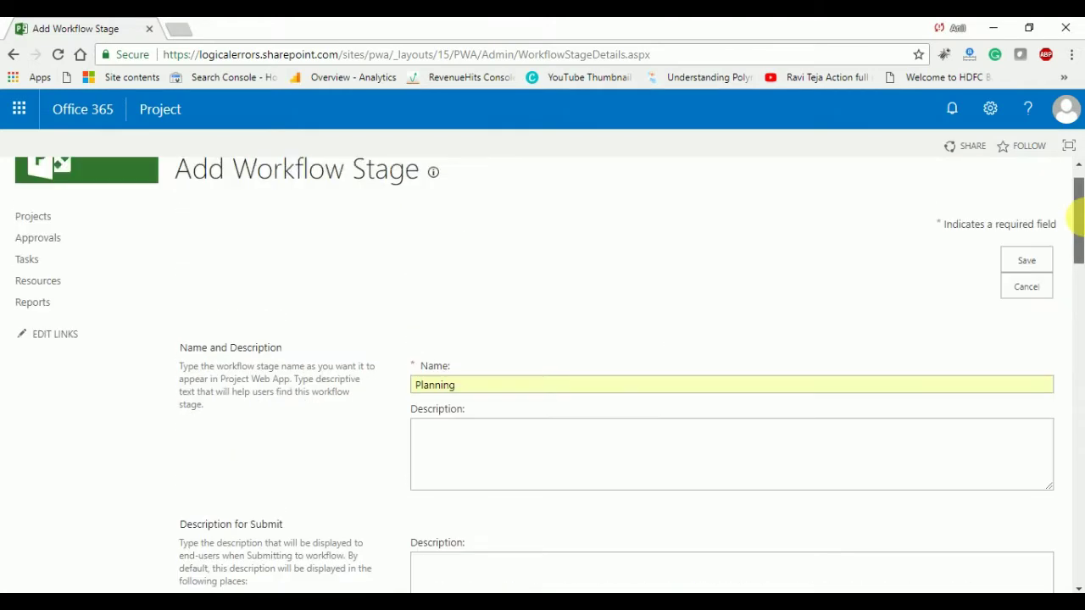
{"action": "left_click", "coordinate": [1031, 260]}
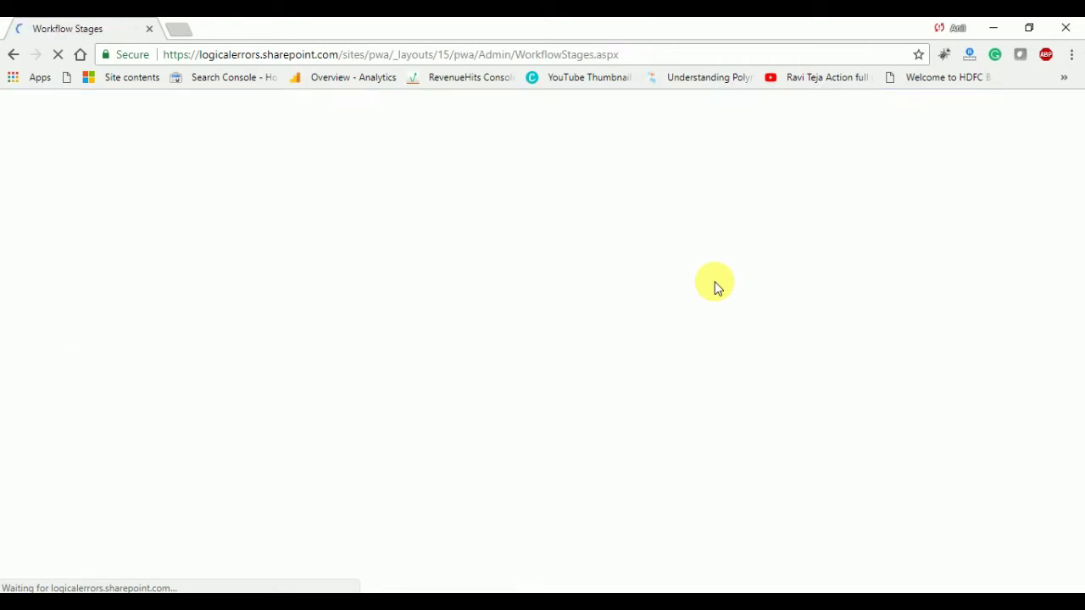
Start a new workflow stage named Execution and assign it to the Execute workflow phase.
{"action": "left_click", "coordinate": [237, 273]}
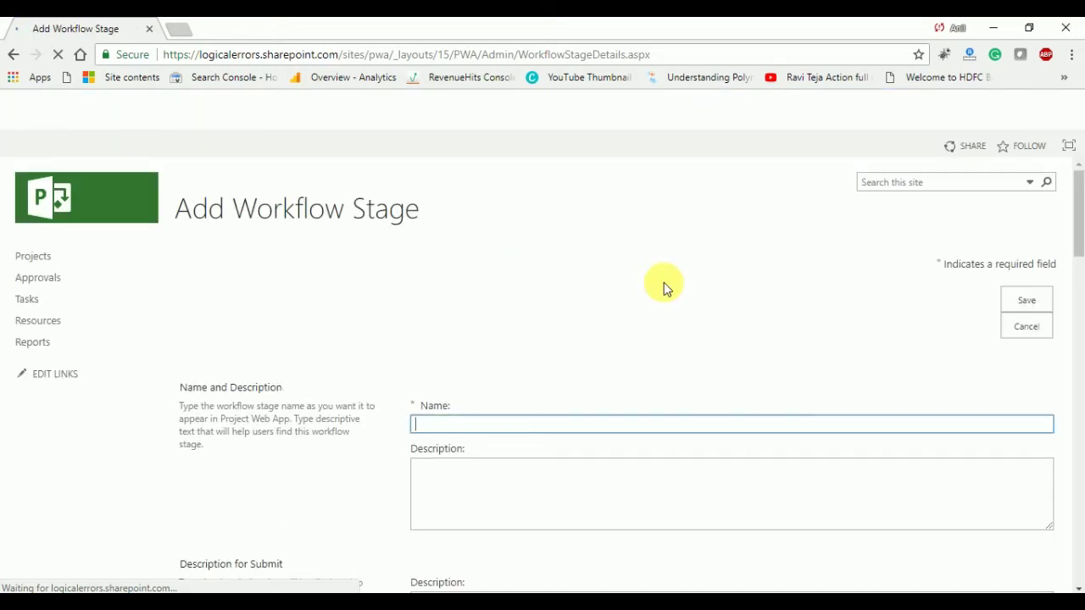
{"action": "left_click", "coordinate": [721, 426]}
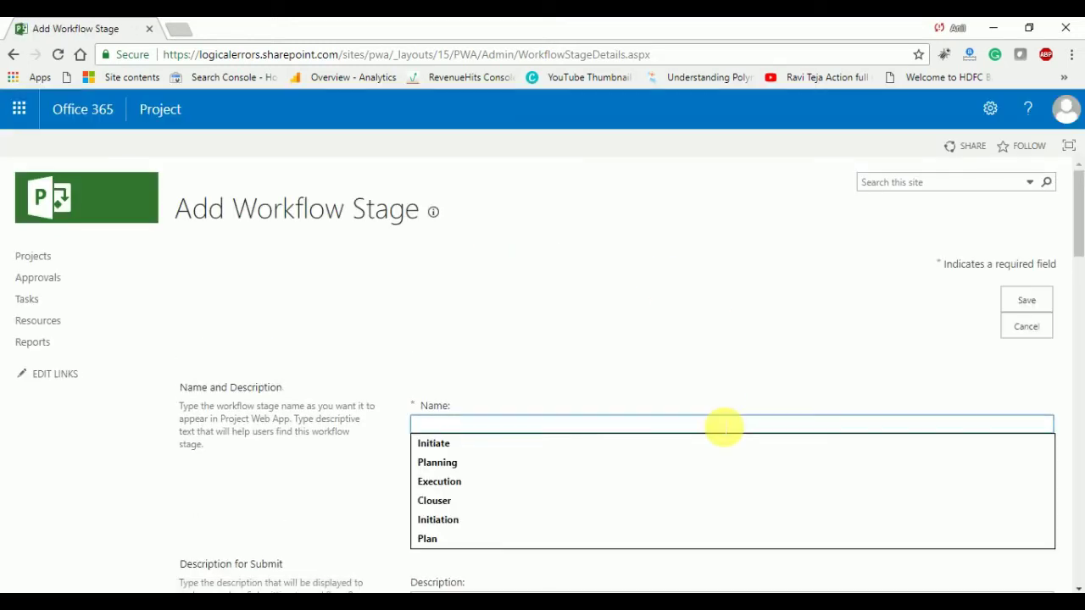
{"action": "left_click", "coordinate": [570, 493]}
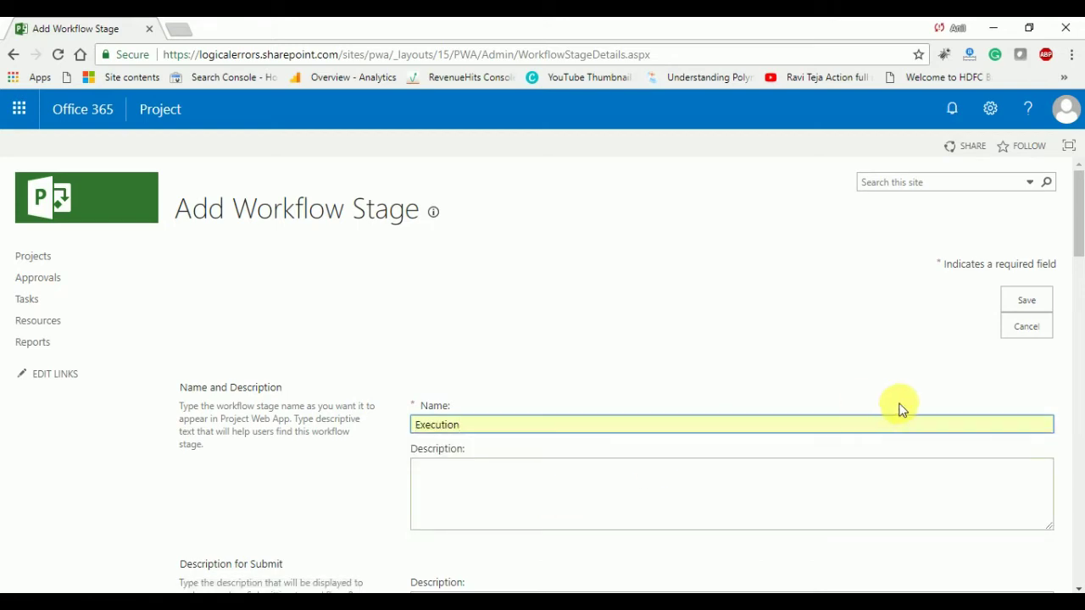
{"action": "left_click_drag", "start_coordinate": [1077, 243], "coordinate": [1078, 326]}
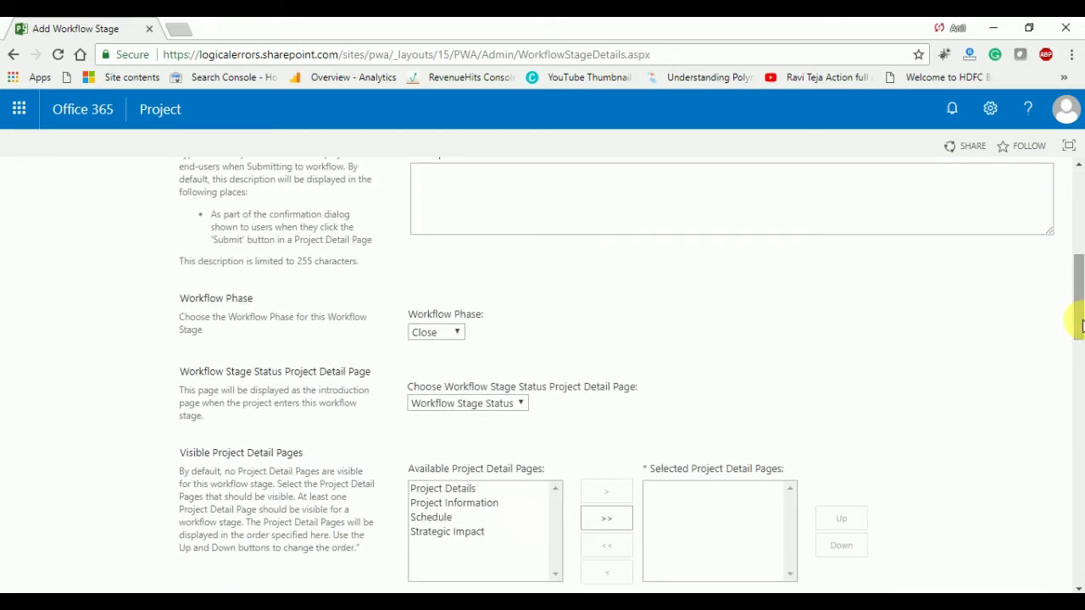
{"action": "left_click", "coordinate": [451, 333]}
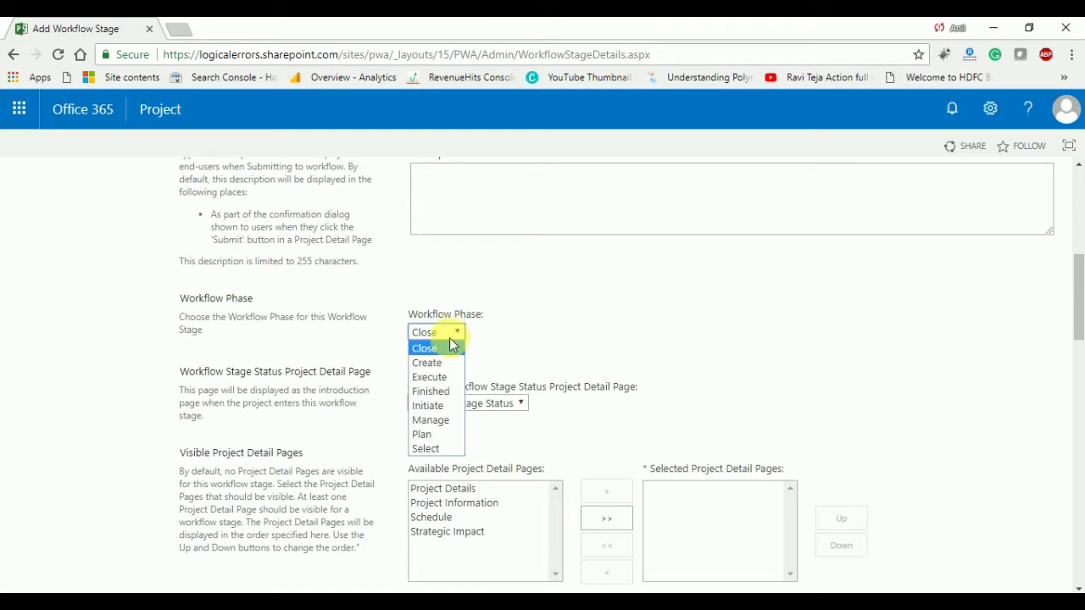
{"action": "left_click", "coordinate": [442, 378]}
Add all available project detail pages to the Execution stage's selected pages and save the stage.
{"action": "left_click_drag", "start_coordinate": [1077, 310], "coordinate": [1048, 354]}
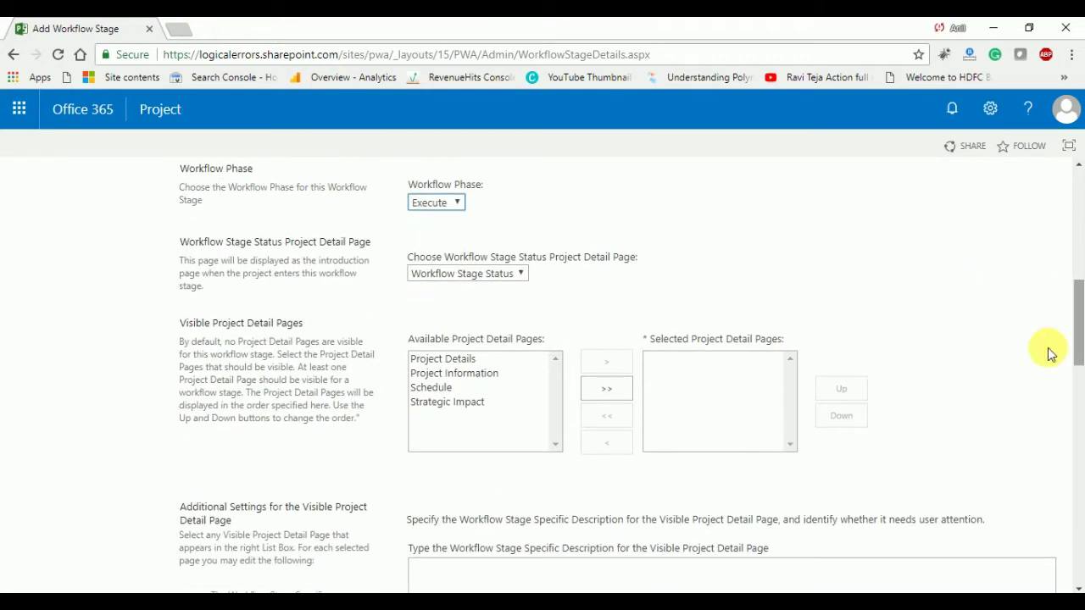
{"action": "left_click", "coordinate": [615, 390]}
{"action": "left_click_drag", "start_coordinate": [1076, 286], "coordinate": [1076, 179]}
{"action": "left_click", "coordinate": [1041, 271]}
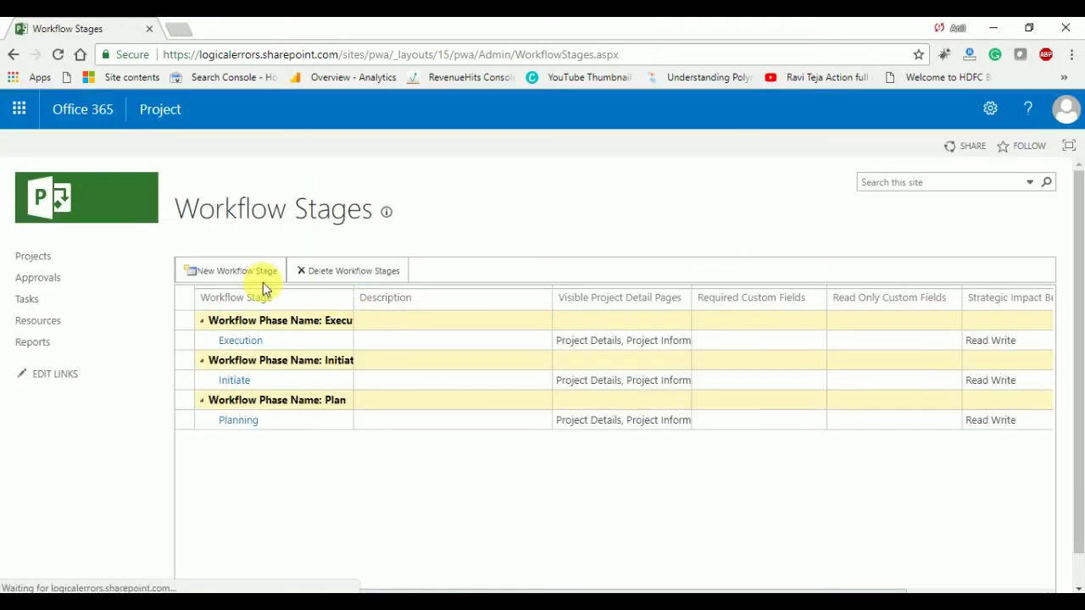
Start another new workflow stage and name it Closer.
{"action": "left_click", "coordinate": [263, 283]}
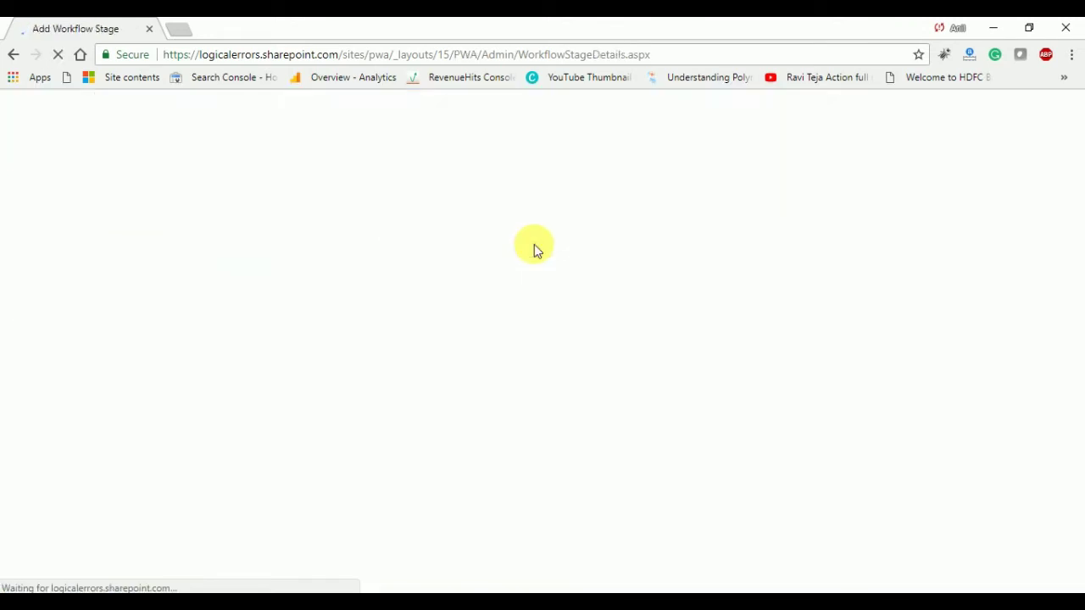
{"action": "left_click", "coordinate": [539, 425]}
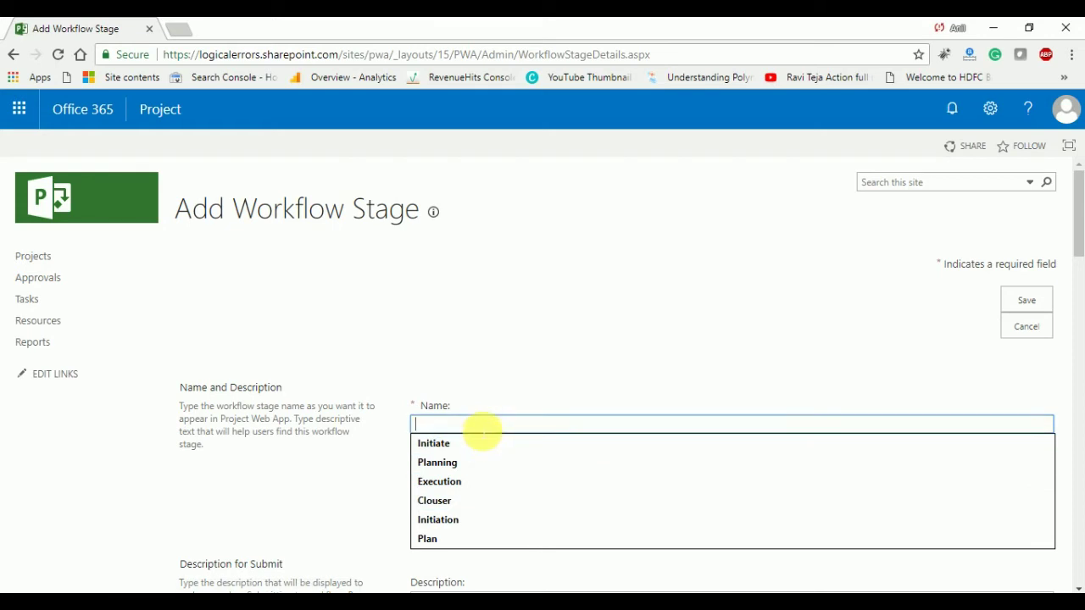
{"action": "type", "text": "Closer"}
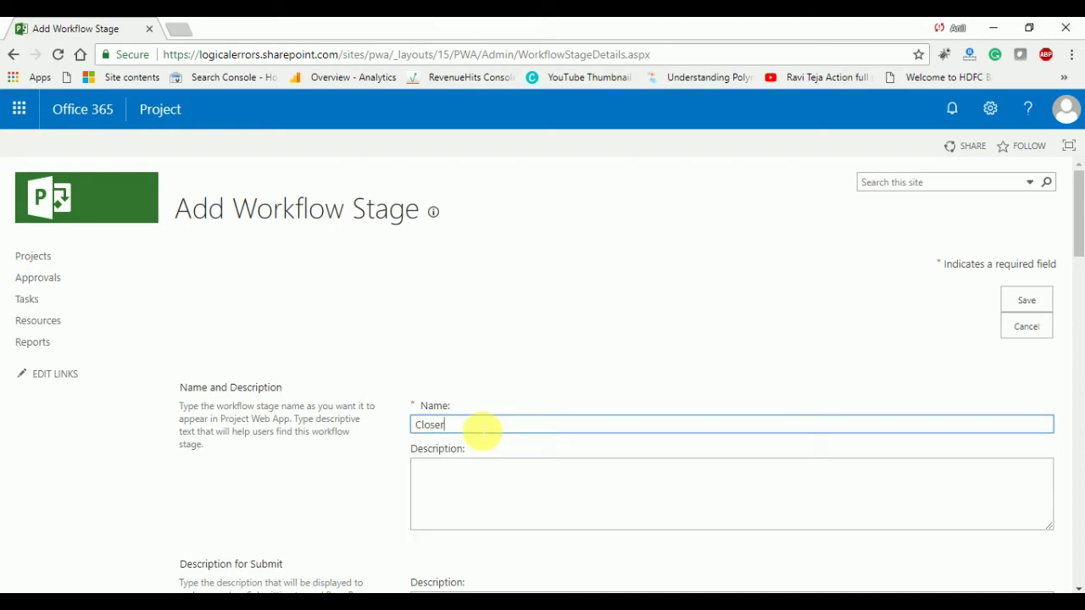
Add all available project detail pages to the Closer stage in the Close phase and save the stage.
{"action": "left_click_drag", "start_coordinate": [1078, 222], "coordinate": [1078, 337]}
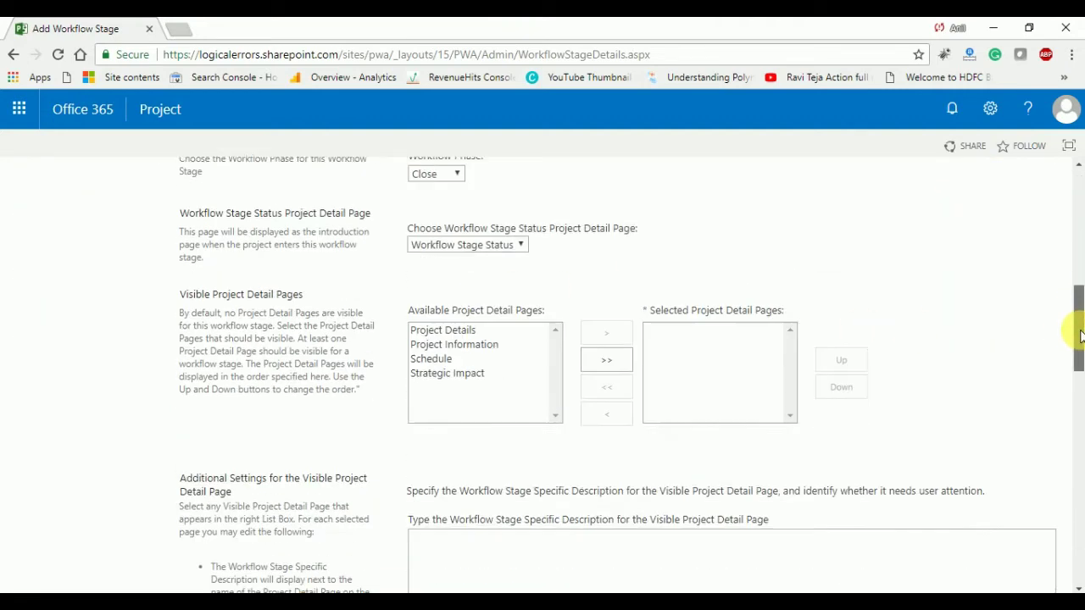
{"action": "left_click", "coordinate": [601, 356]}
{"action": "left_click_drag", "start_coordinate": [1078, 313], "coordinate": [1081, 203]}
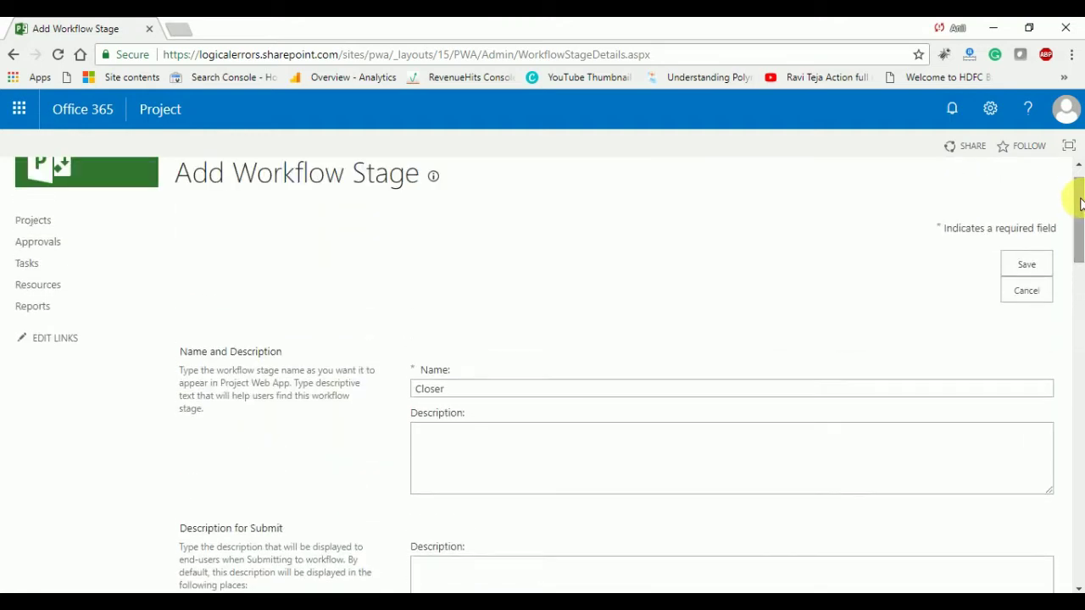
{"action": "left_click", "coordinate": [1026, 265]}
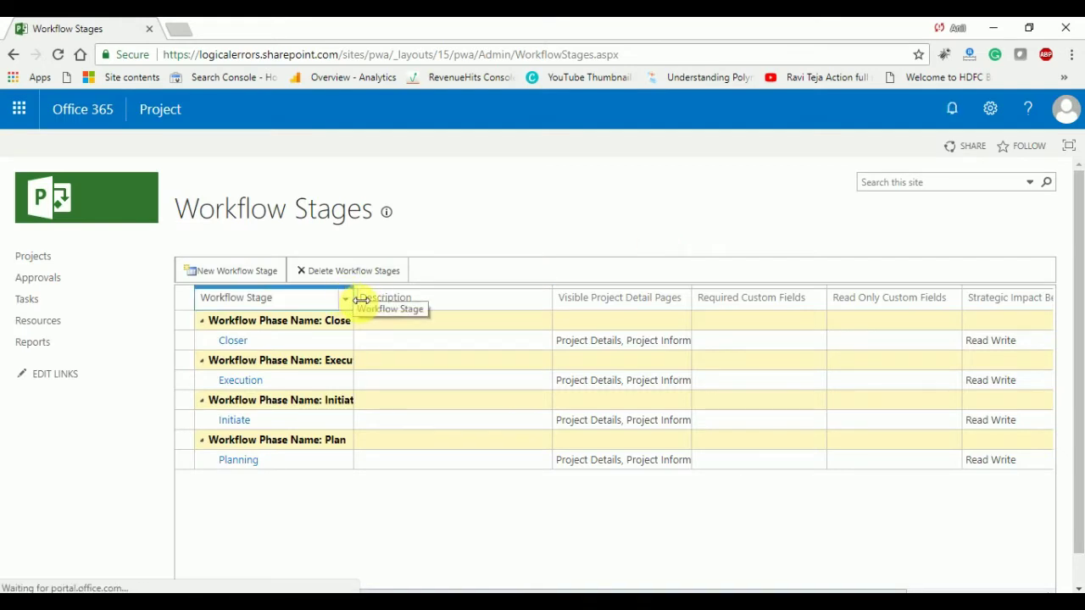
{"action": "left_click_drag", "start_coordinate": [356, 297], "coordinate": [419, 301]}
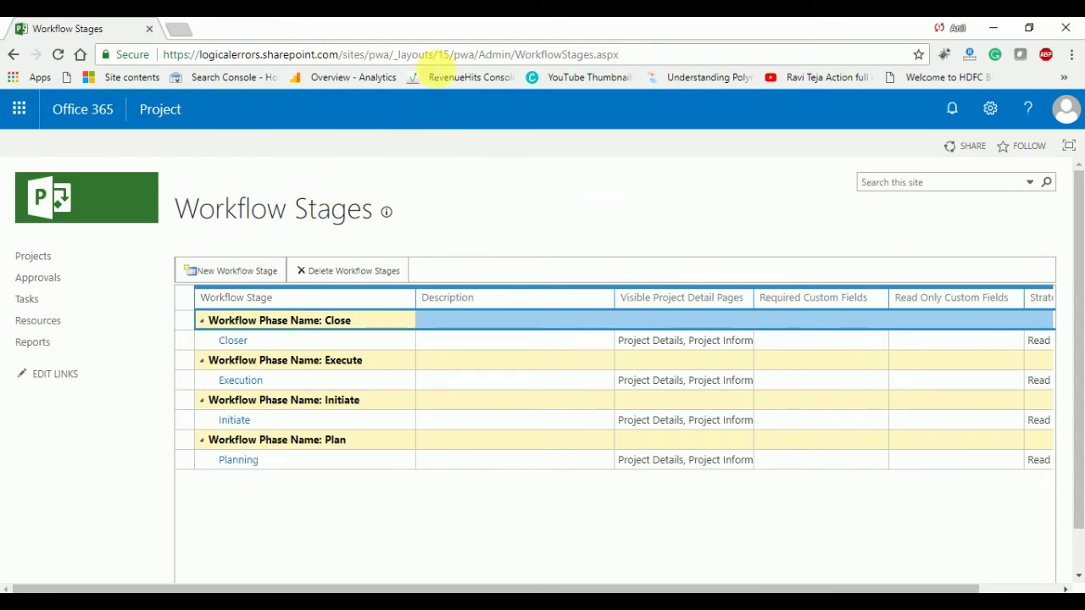
{"action": "left_click_drag", "start_coordinate": [388, 55], "coordinate": [110, 53]}
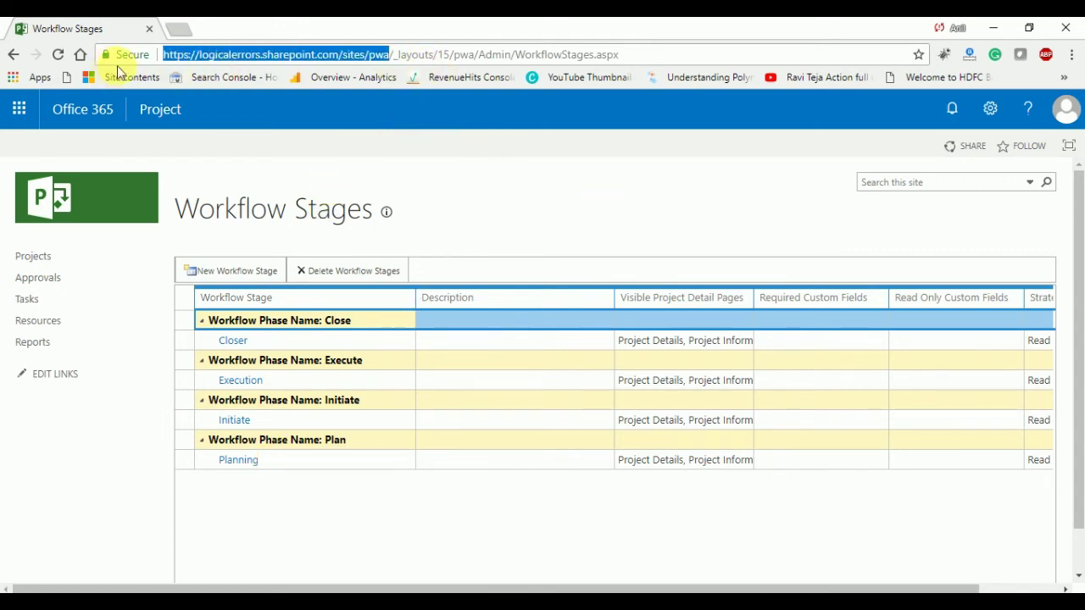
{"action": "left_click", "coordinate": [496, 208]}
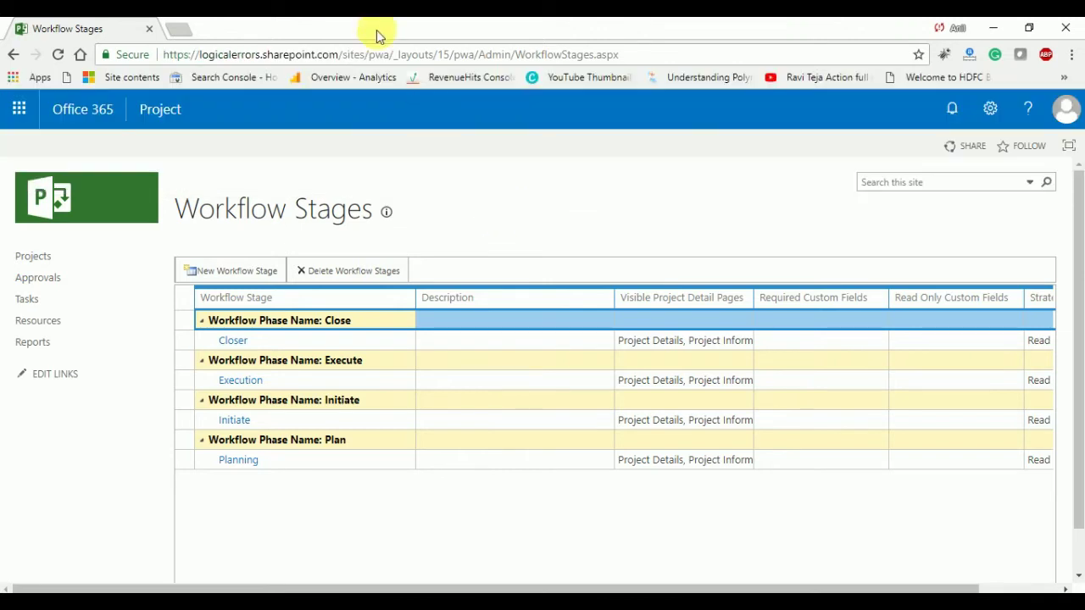
{"action": "left_click_drag", "start_coordinate": [388, 54], "coordinate": [133, 42]}
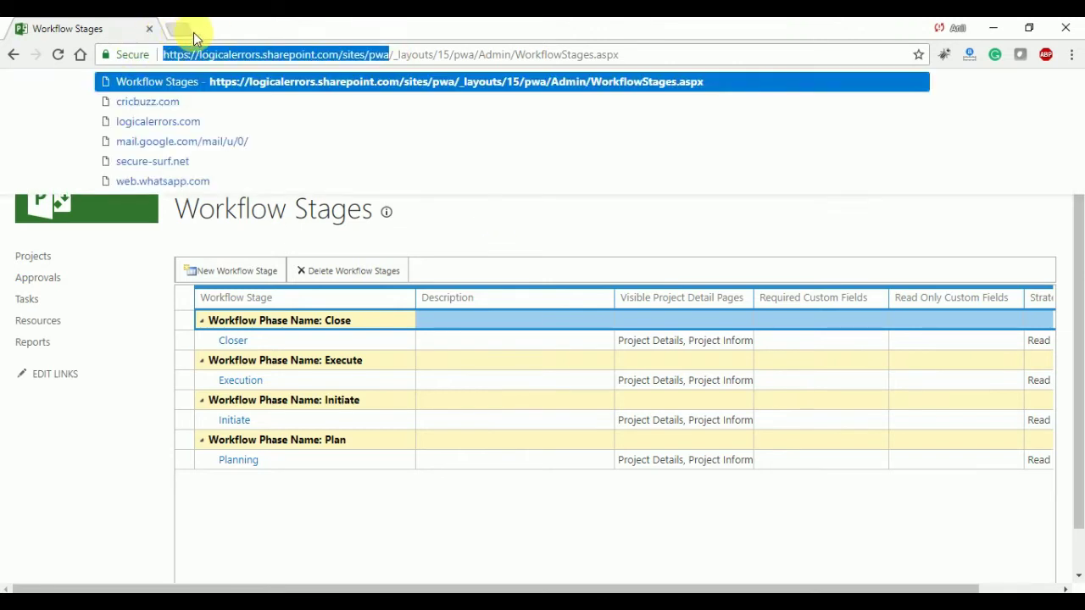
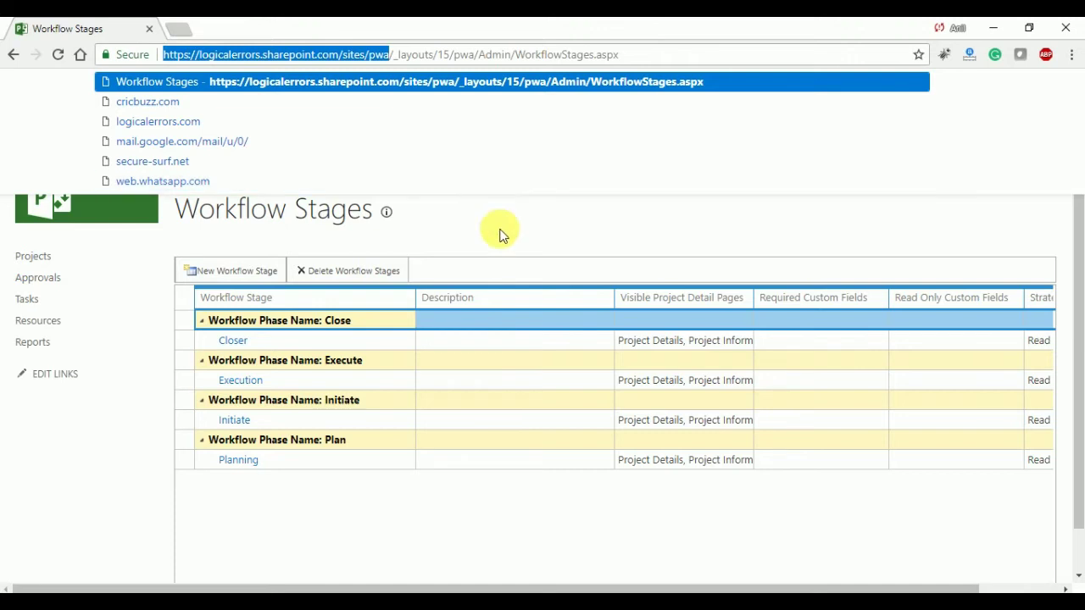
{"action": "left_click", "coordinate": [398, 591]}
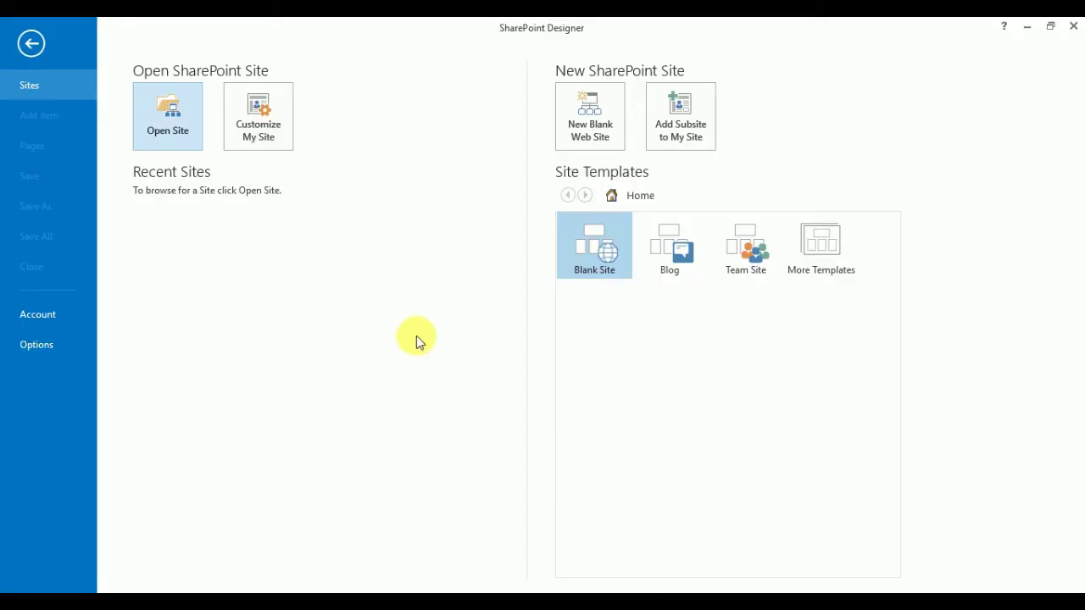
{"action": "left_click", "coordinate": [182, 135]}
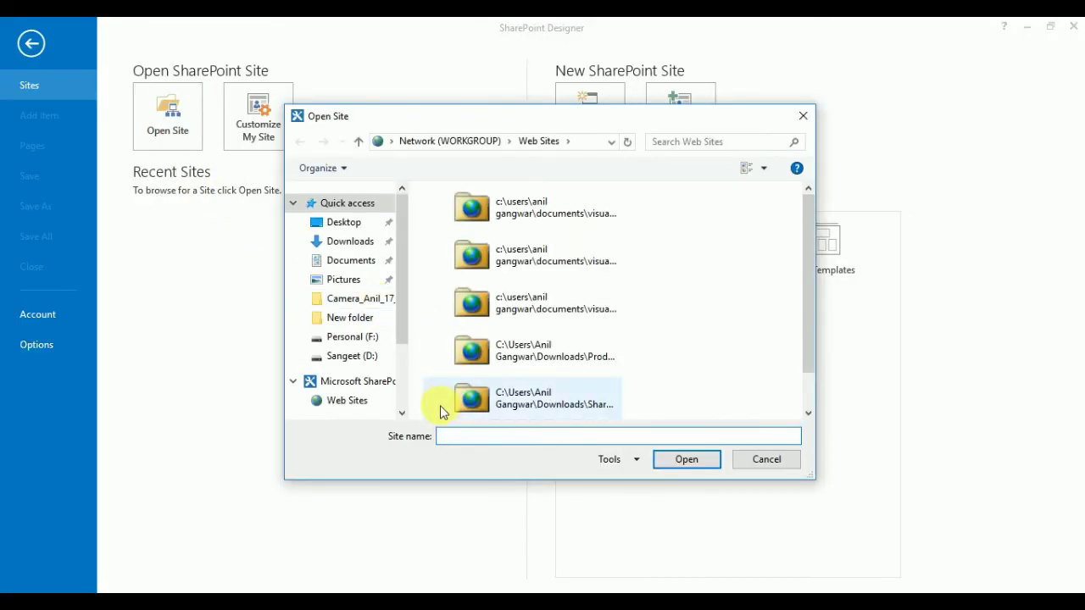
{"action": "type", "text": "https://logicalerrors.sharepoint.com/sites/pwa"}
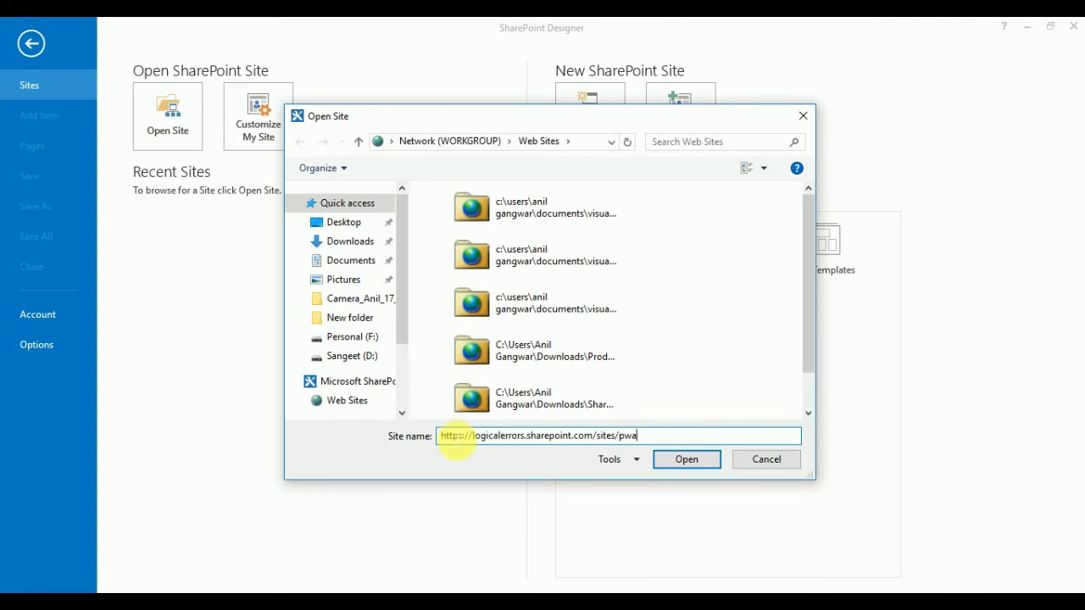
{"action": "left_click", "coordinate": [683, 459]}
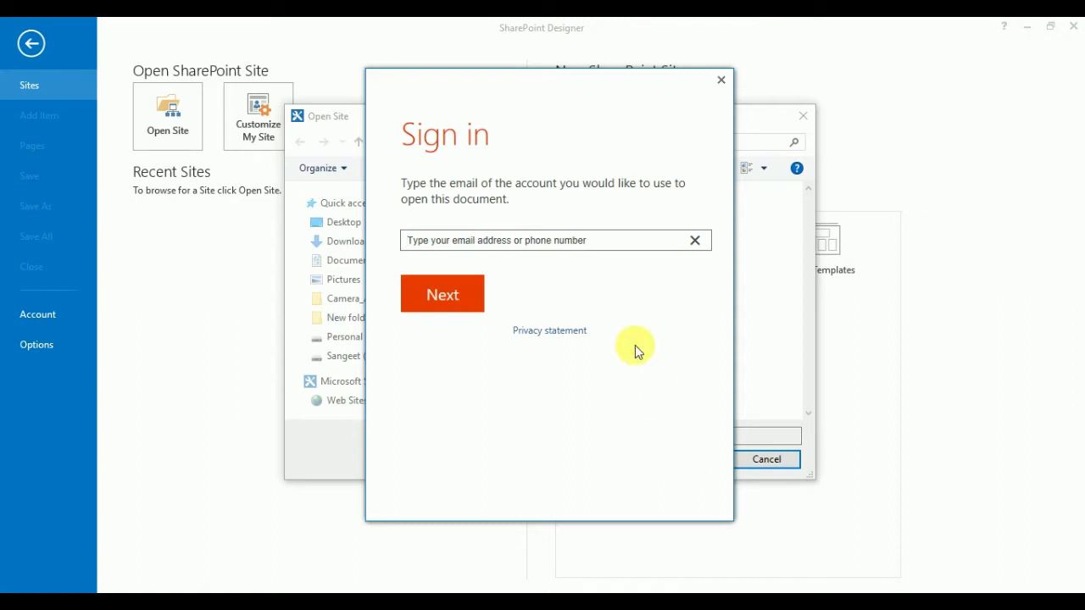
Copy the account's e-mail address from the account details in the browser, enter it in full in SharePoint Designer's sign-in form and submit it.
{"action": "left_click", "coordinate": [607, 241]}
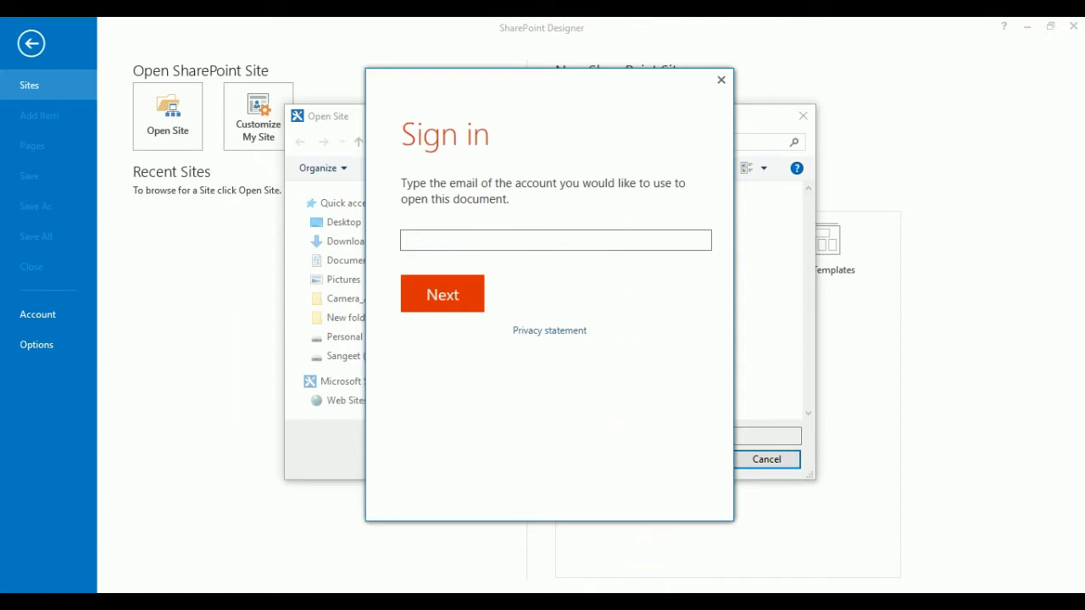
{"action": "left_click", "coordinate": [654, 555]}
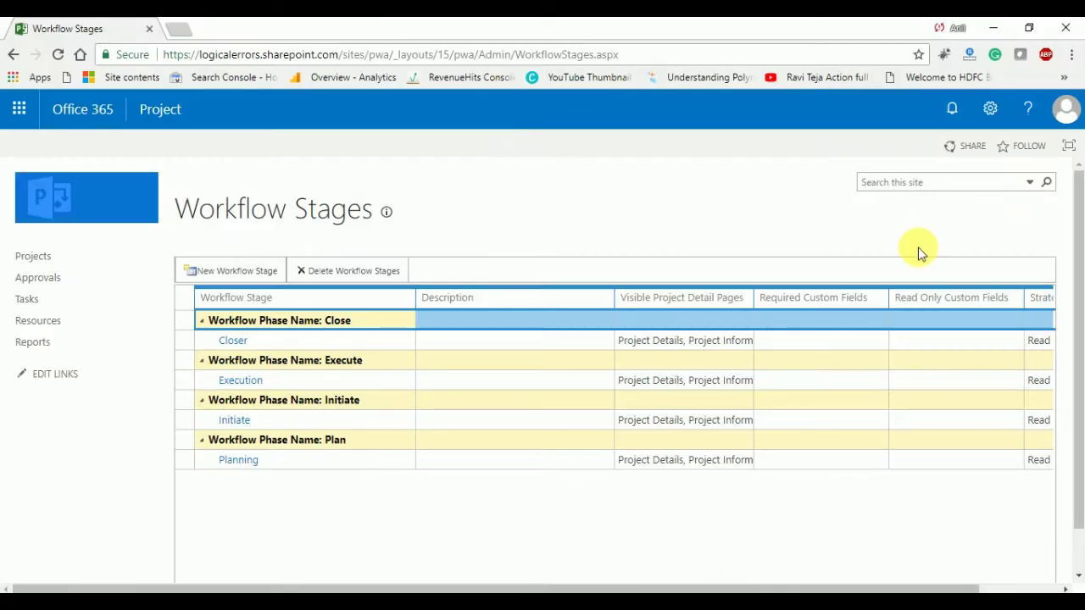
{"action": "left_click", "coordinate": [1063, 108]}
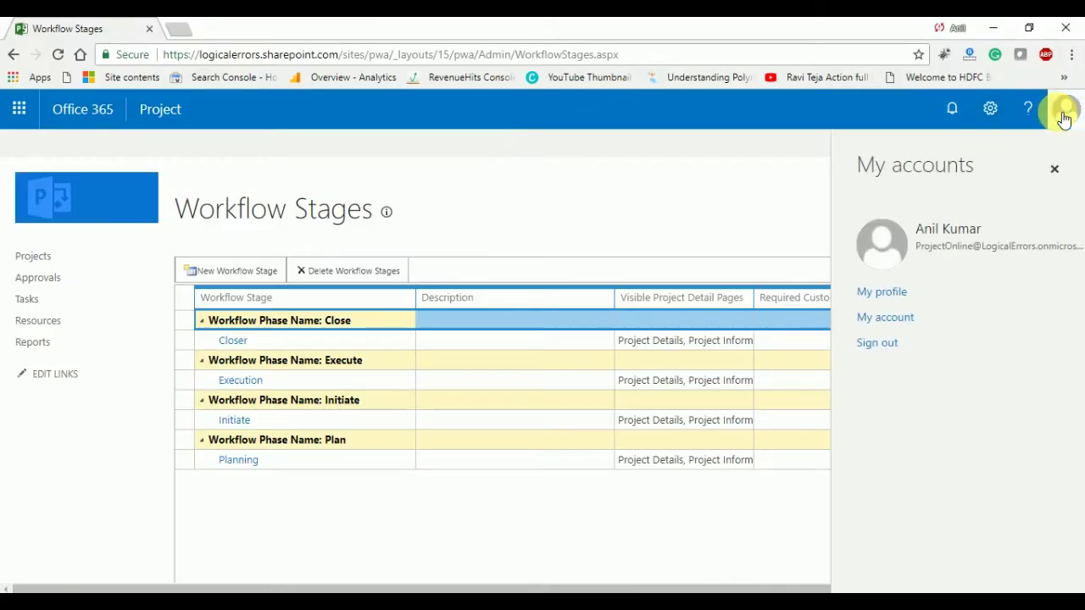
{"action": "triple_click", "coordinate": [975, 245]}
{"action": "left_click", "coordinate": [686, 585]}
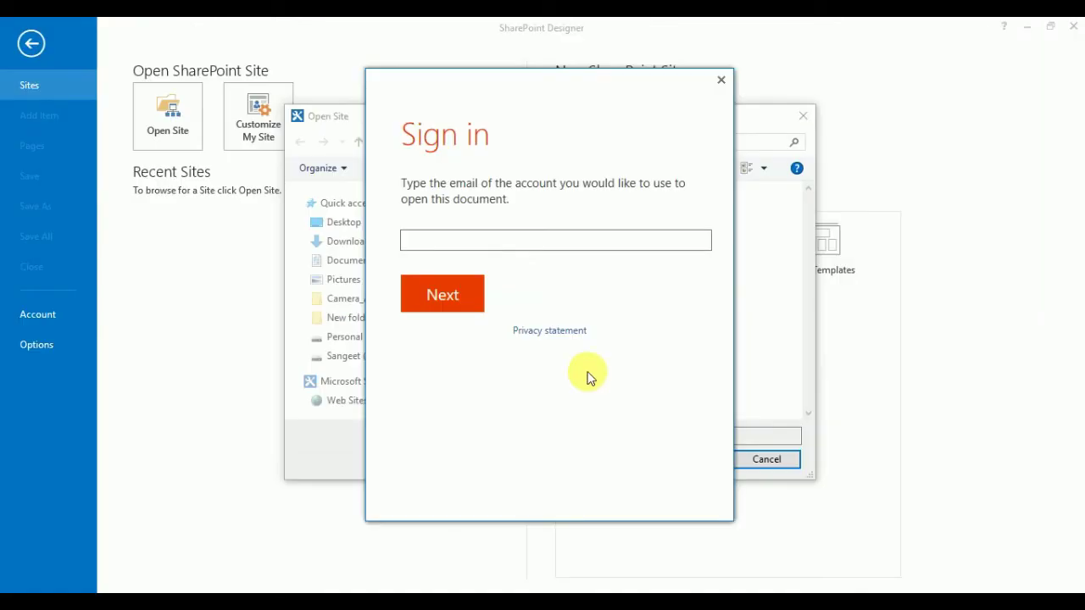
{"action": "key", "text": "ctrl+v"}
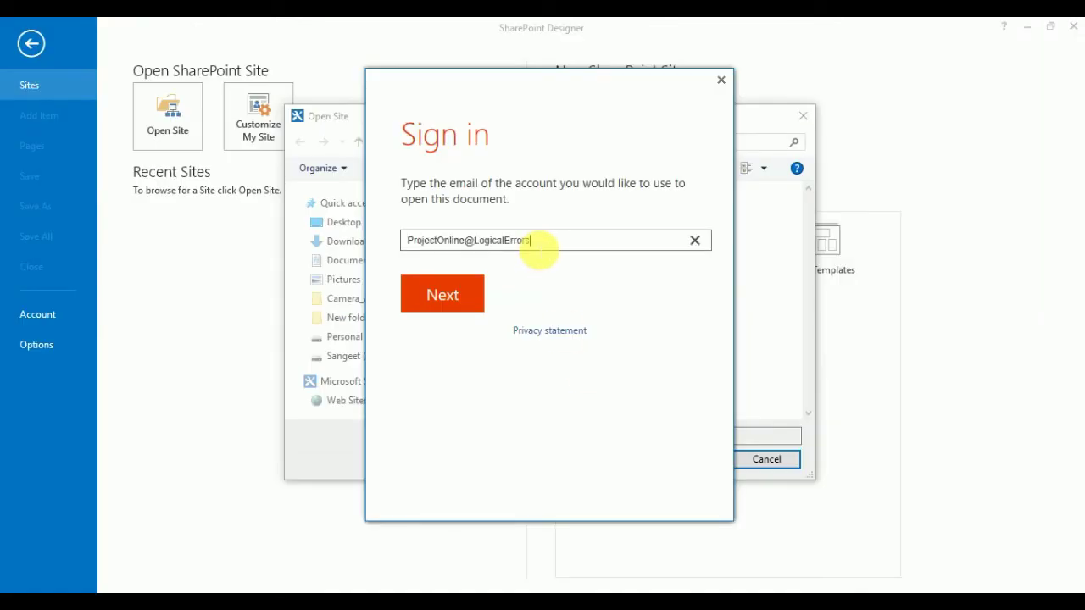
{"action": "type", "text": ".onmicrosoft.com"}
{"action": "left_click", "coordinate": [458, 298]}
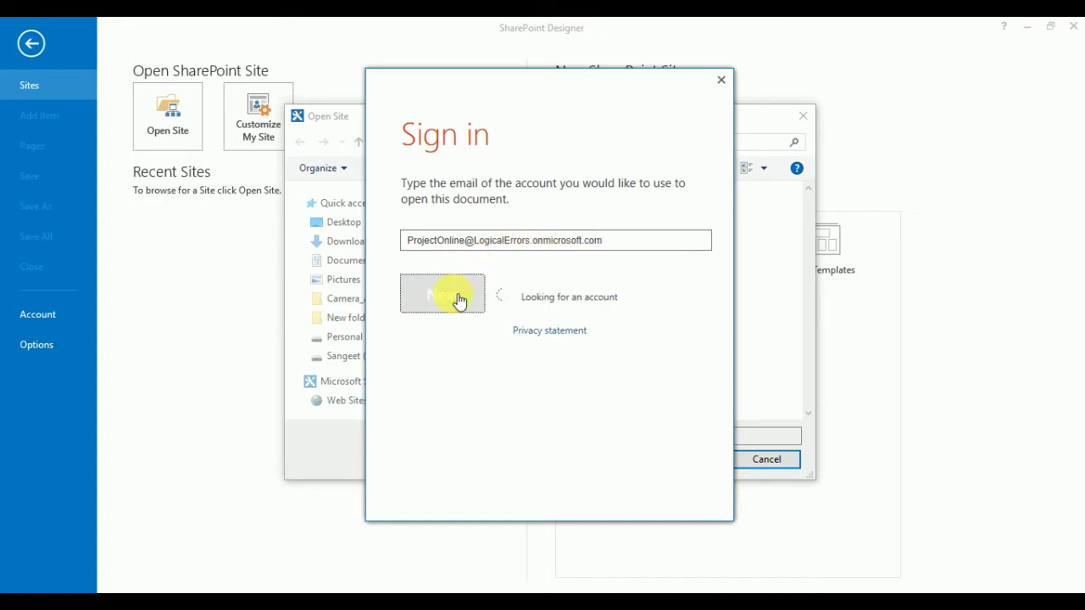
Enter the account password and sign in to load the site.
{"action": "left_click", "coordinate": [477, 259]}
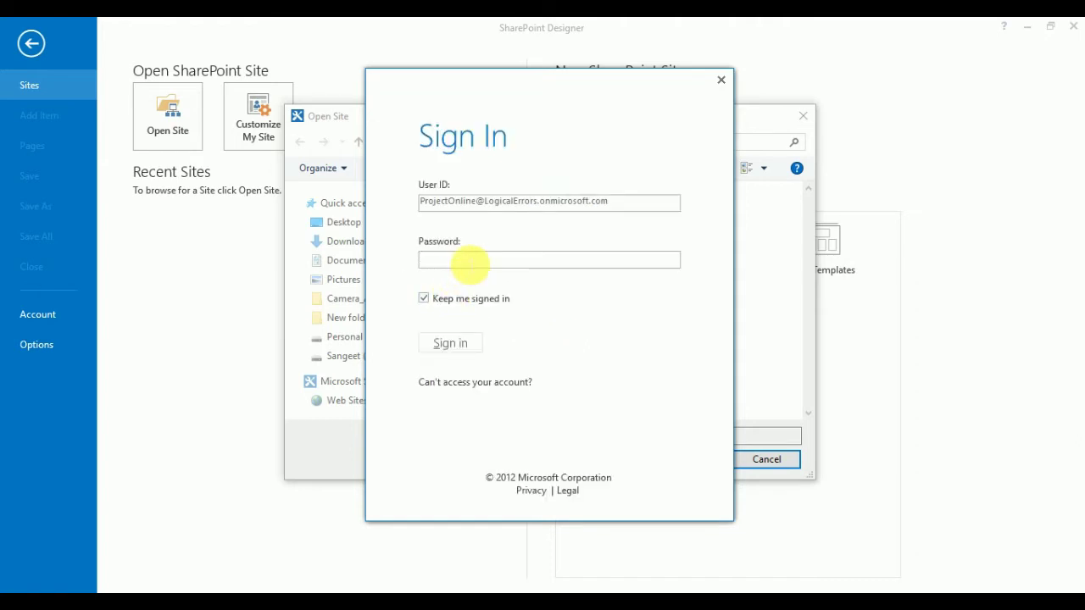
{"action": "type", "text": "••••••••••"}
{"action": "left_click", "coordinate": [444, 344]}
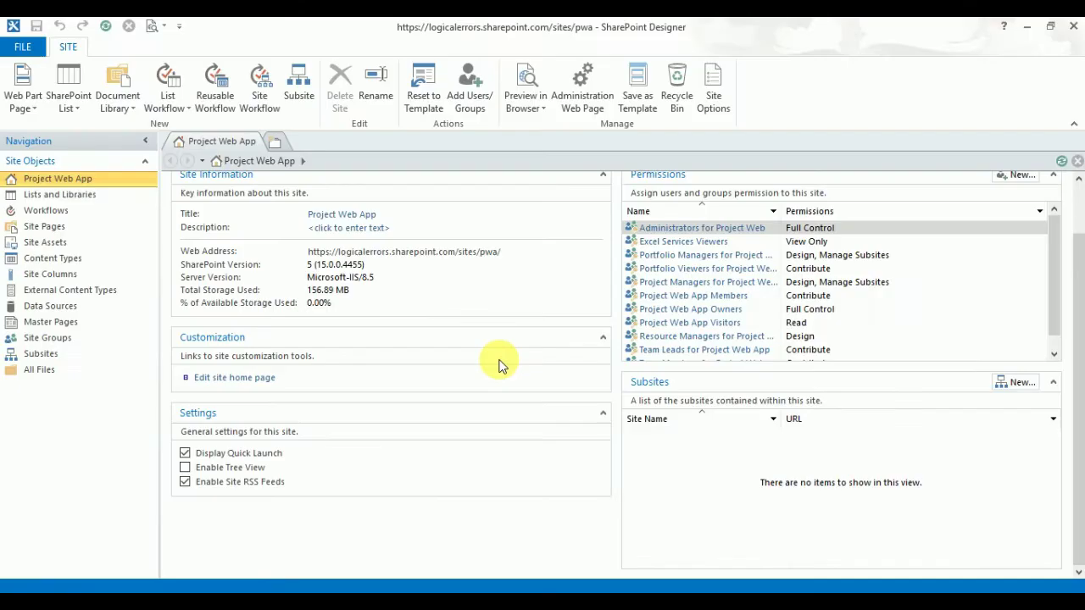
Create a site workflow named StageGate Workflow on the SharePoint 2013 Workflow - Project Server platform.
{"action": "left_click", "coordinate": [52, 210]}
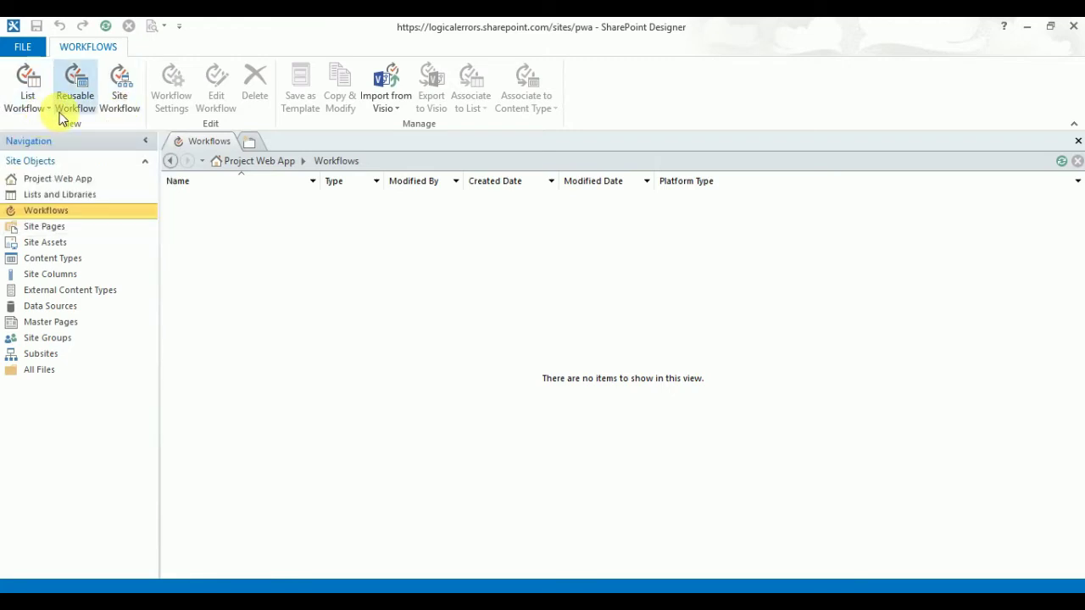
{"action": "left_click", "coordinate": [123, 100]}
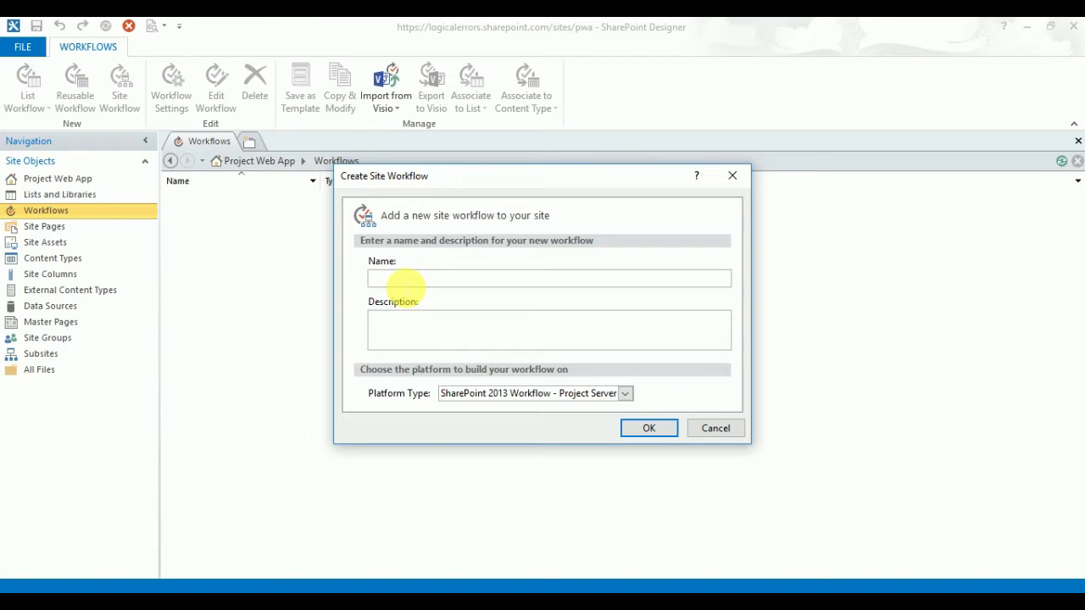
{"action": "type", "text": "Stage"}
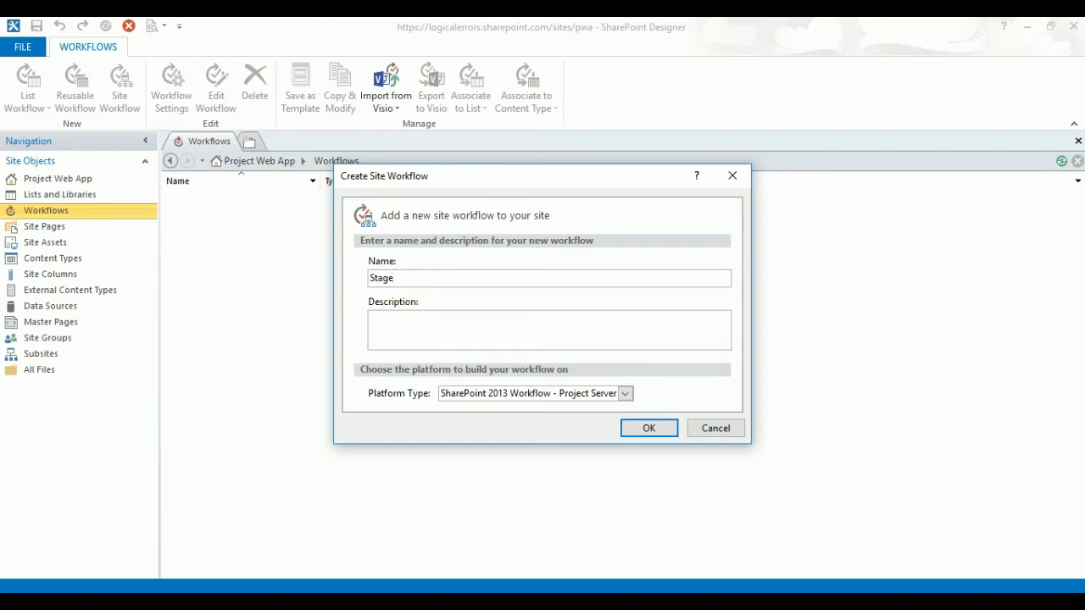
{"action": "type", "text": " Gate Workflow"}
{"action": "key", "text": "BackSpace"}
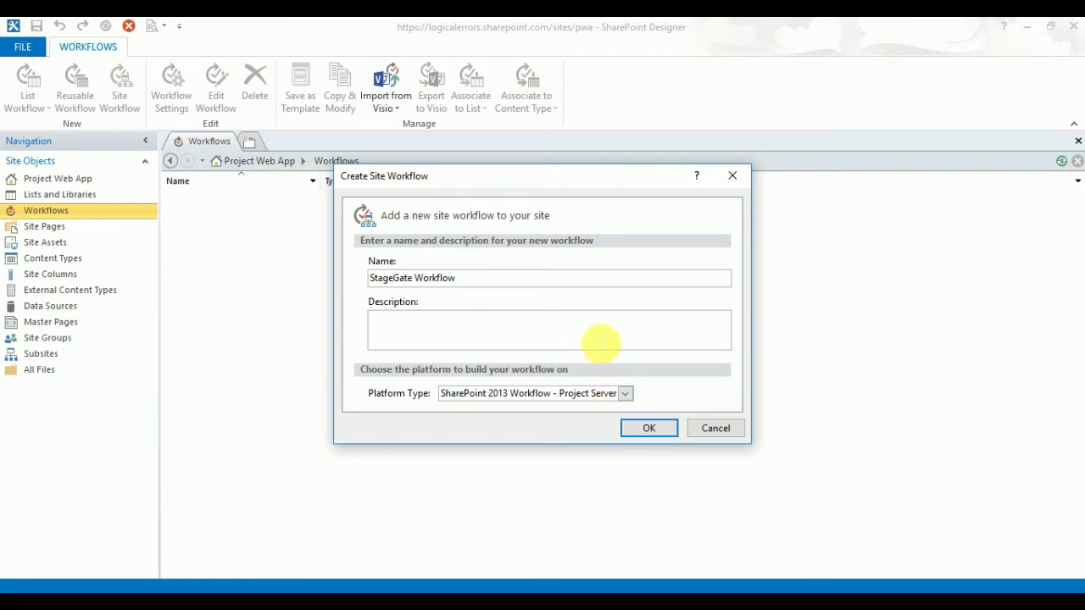
{"action": "left_click", "coordinate": [647, 429]}
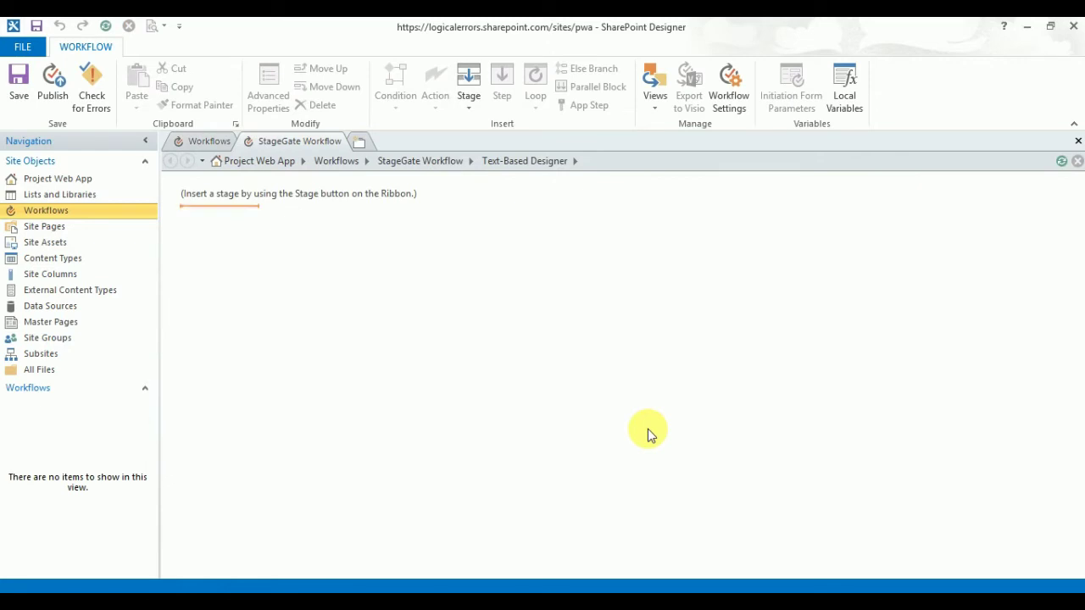
Insert the Initiate stage into the empty workflow and the Planning stage below it.
{"action": "left_click", "coordinate": [472, 114]}
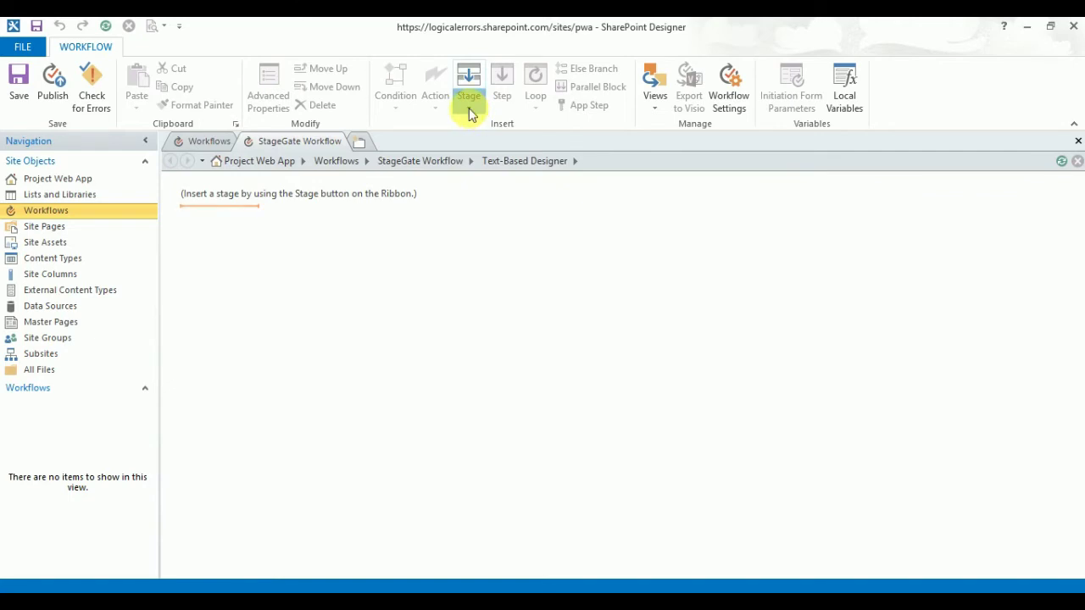
{"action": "left_click", "coordinate": [472, 114]}
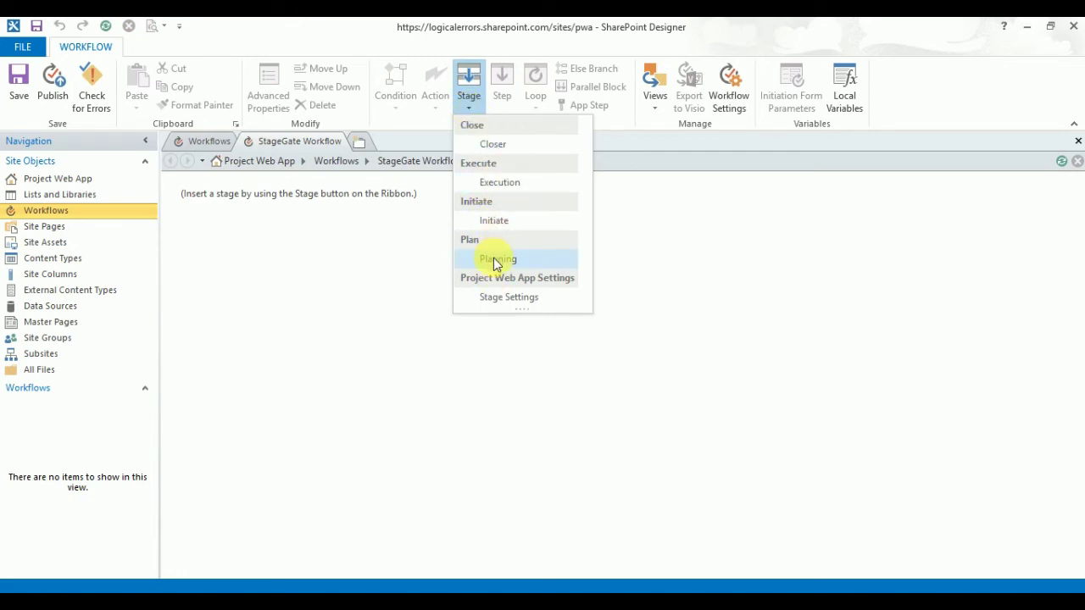
{"action": "left_click", "coordinate": [498, 222]}
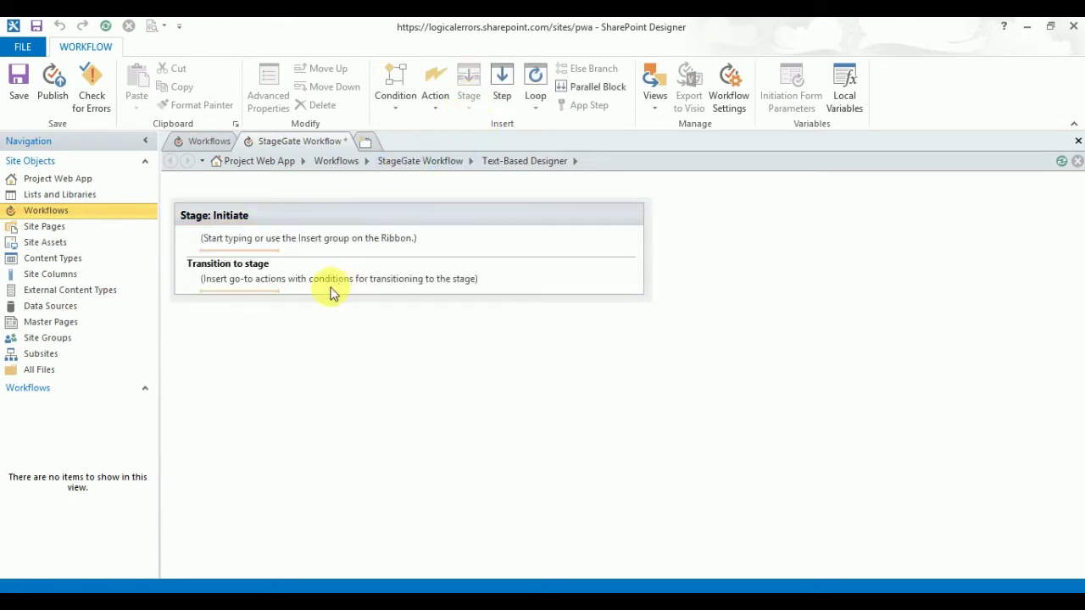
{"action": "left_click", "coordinate": [283, 270]}
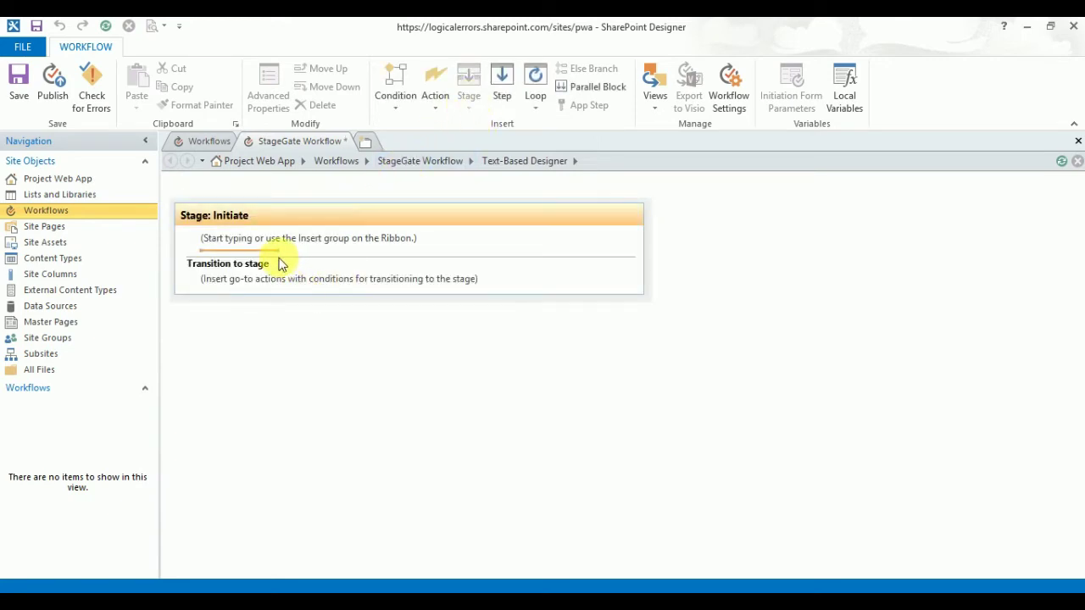
{"action": "left_click", "coordinate": [267, 217]}
{"action": "left_click", "coordinate": [470, 112]}
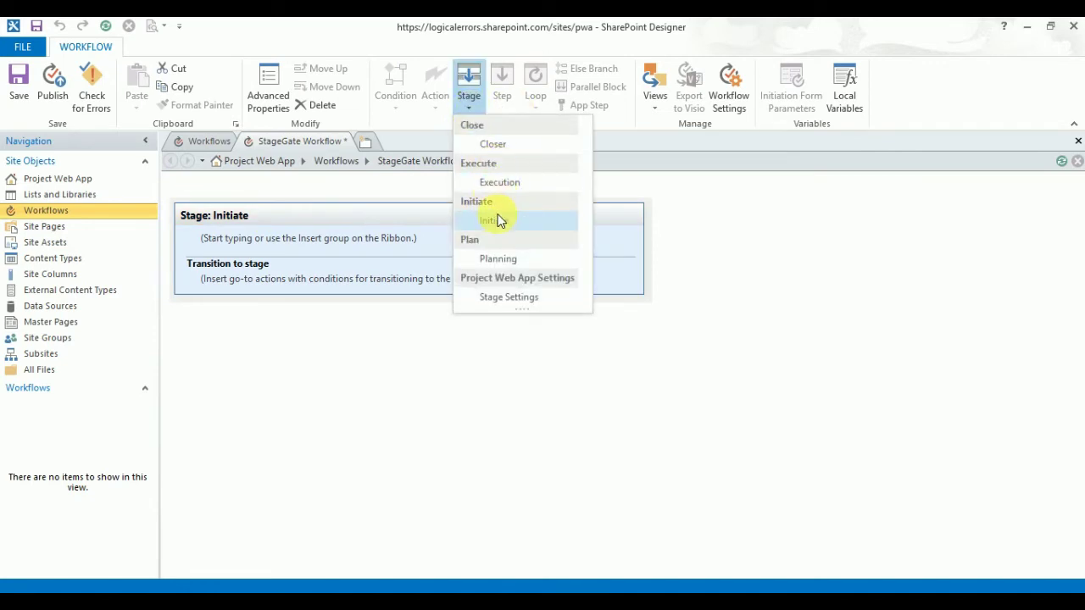
{"action": "left_click", "coordinate": [496, 256]}
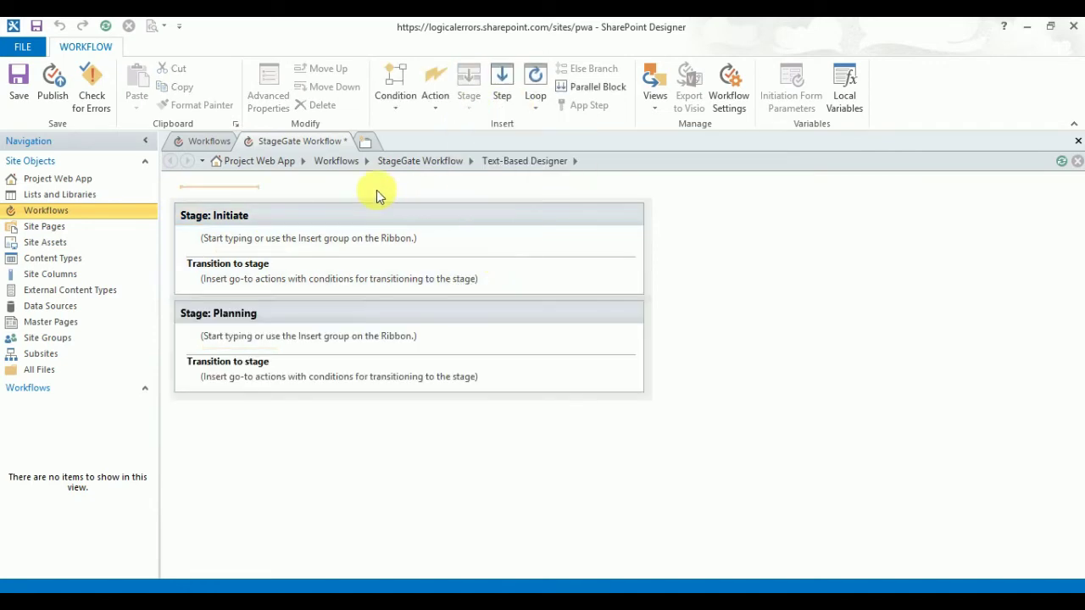
Insert the Execution stage below Planning and the Closer stage below Execution.
{"action": "left_click", "coordinate": [349, 314]}
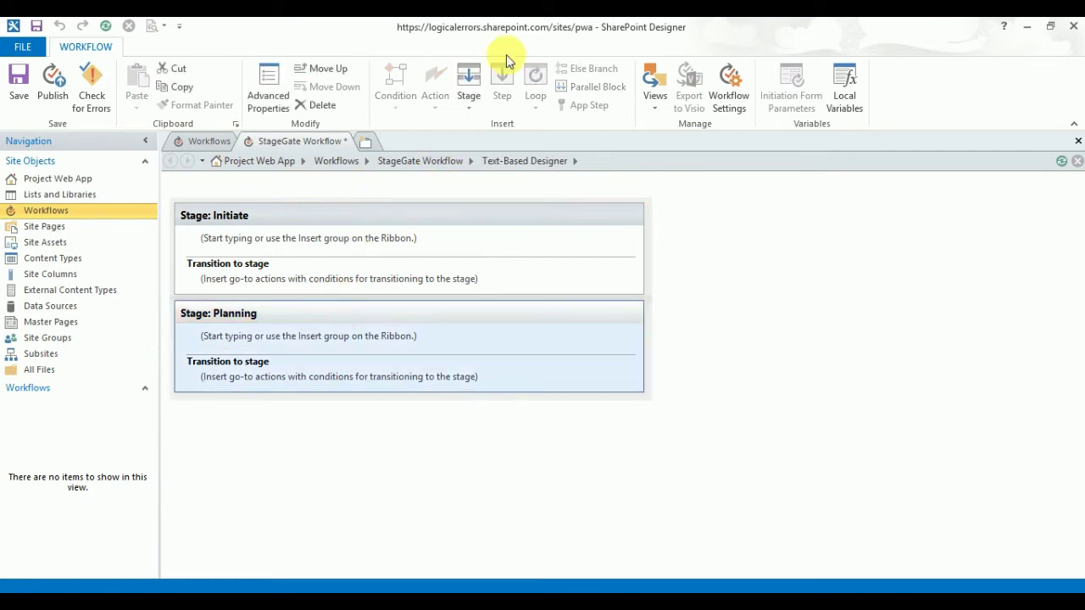
{"action": "left_click", "coordinate": [471, 108]}
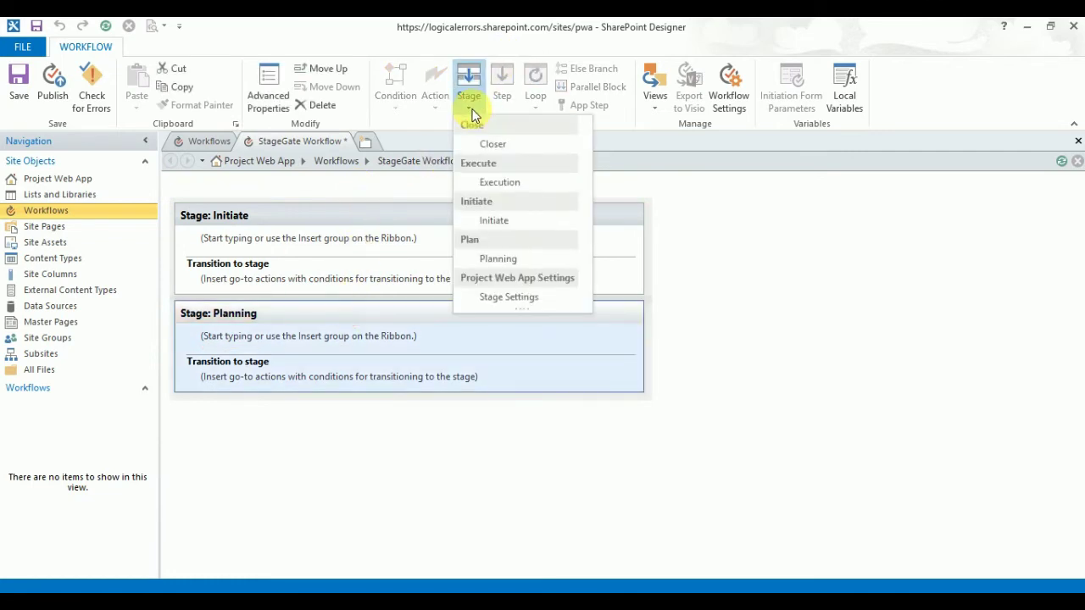
{"action": "left_click", "coordinate": [502, 180]}
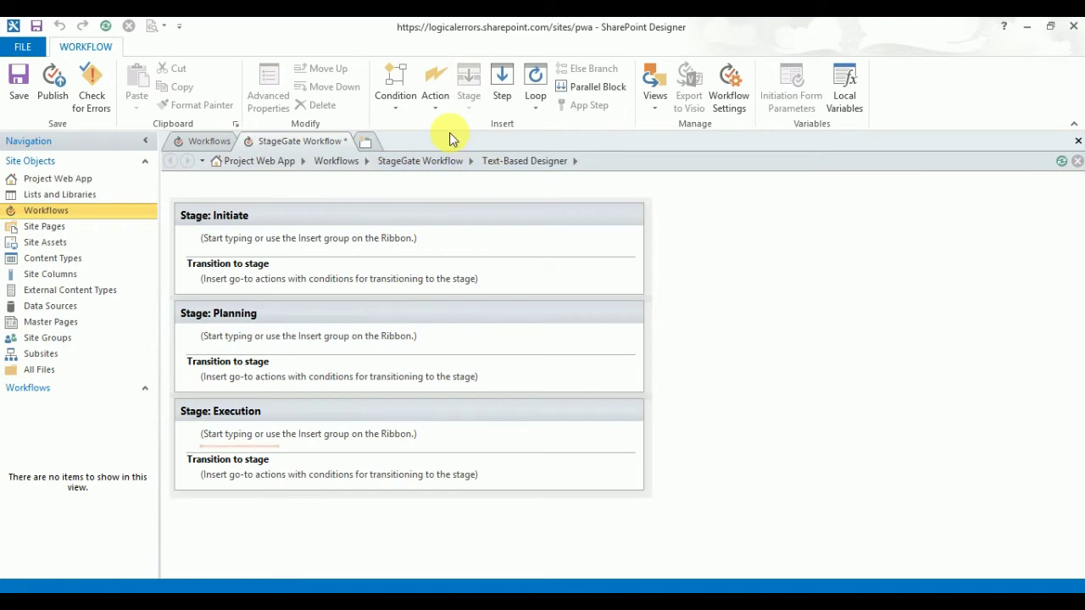
{"action": "left_click", "coordinate": [313, 413]}
{"action": "left_click", "coordinate": [469, 105]}
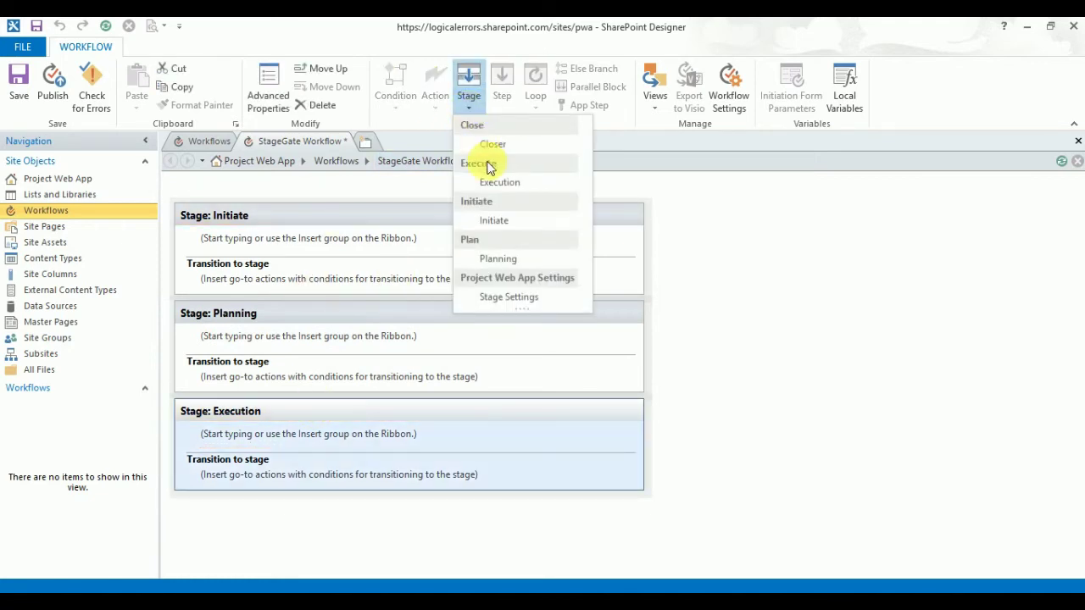
{"action": "left_click", "coordinate": [489, 143]}
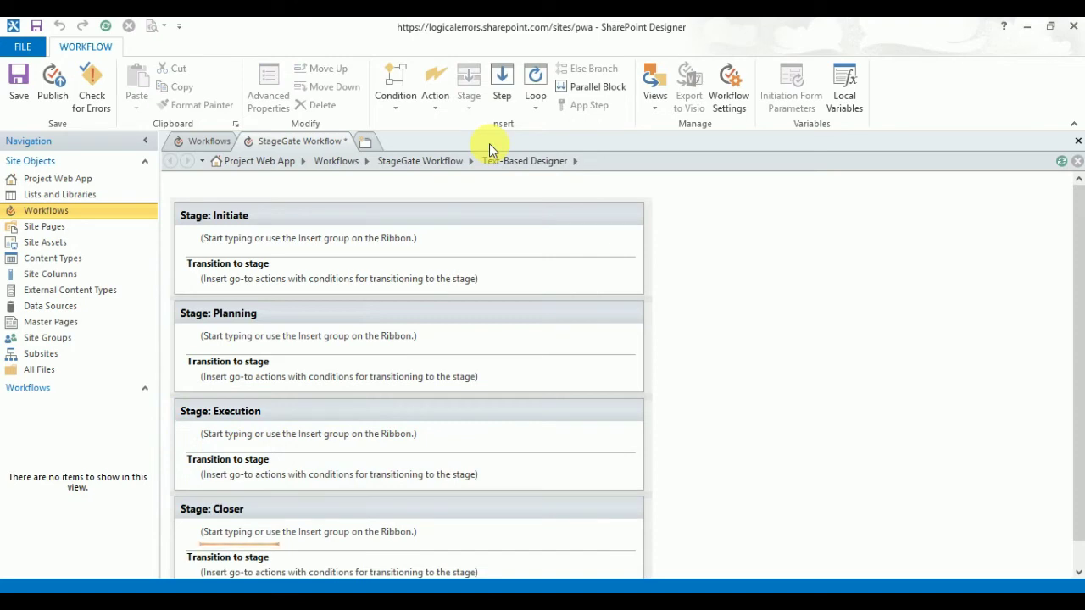
{"action": "mouse_move", "coordinate": [1073, 252]}
{"action": "left_mouse_down"}
{"action": "mouse_move", "coordinate": [1074, 292]}
{"action": "mouse_move", "coordinate": [1080, 250]}
{"action": "left_mouse_up"}
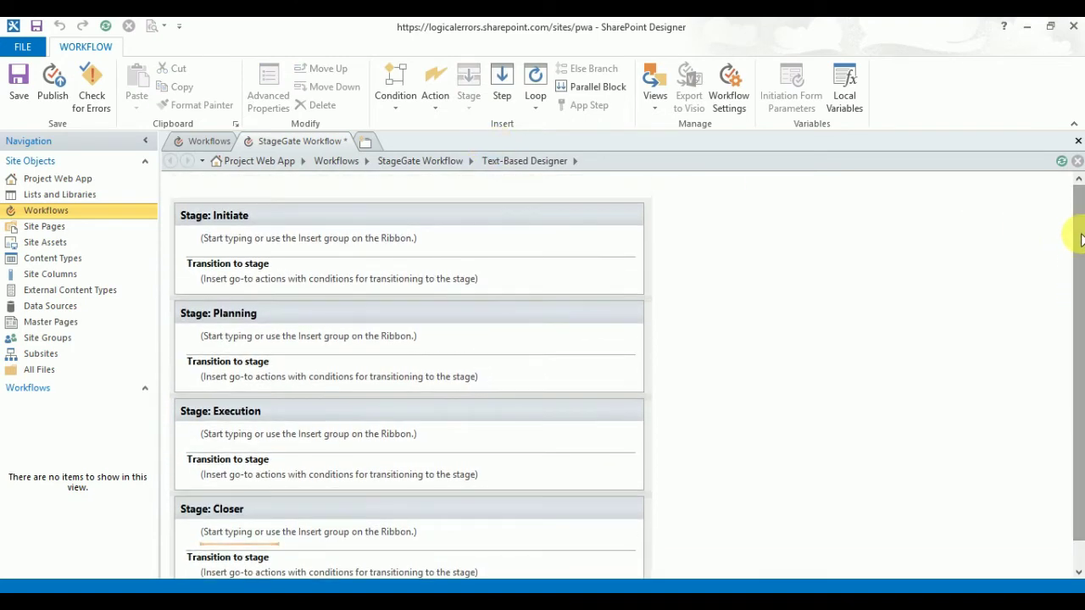
Add a Wait for Project Event action to the Initiate stage with the event When a project is submitted.
{"action": "left_click", "coordinate": [255, 256]}
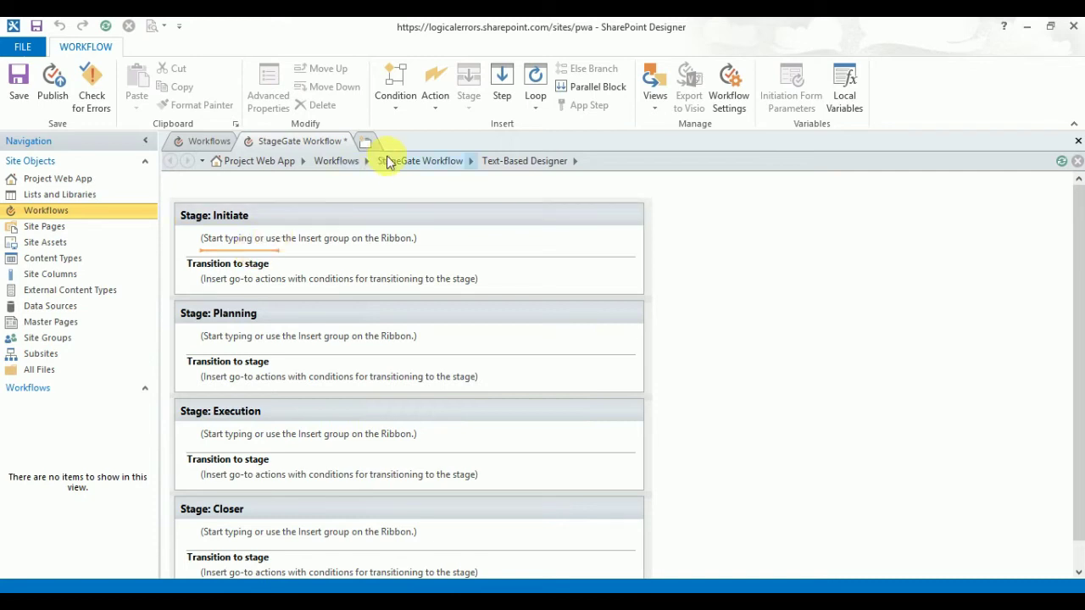
{"action": "left_click", "coordinate": [434, 94]}
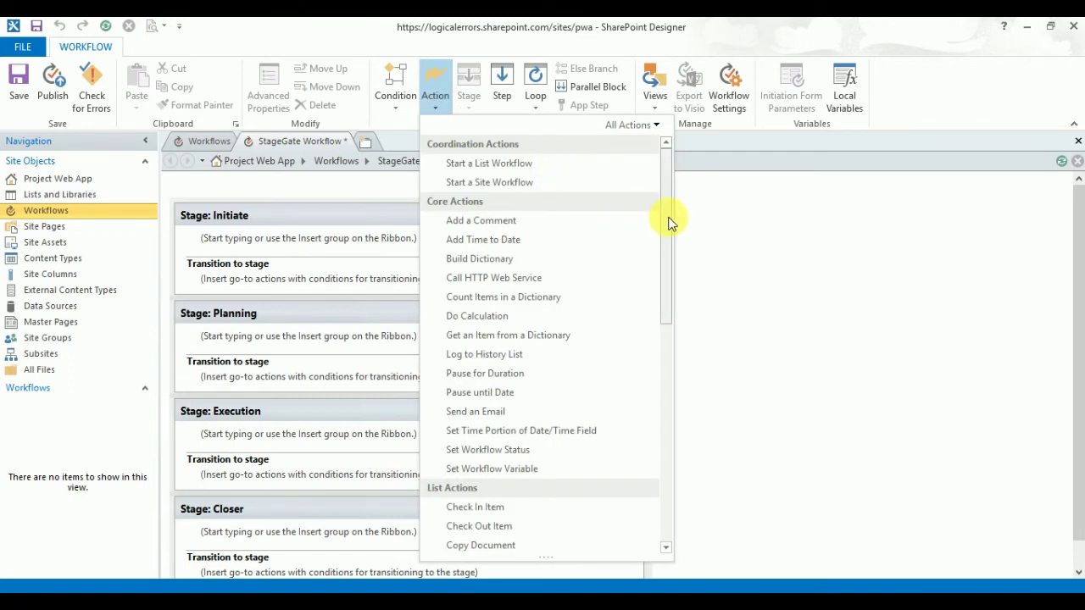
{"action": "left_click_drag", "start_coordinate": [670, 223], "coordinate": [667, 400]}
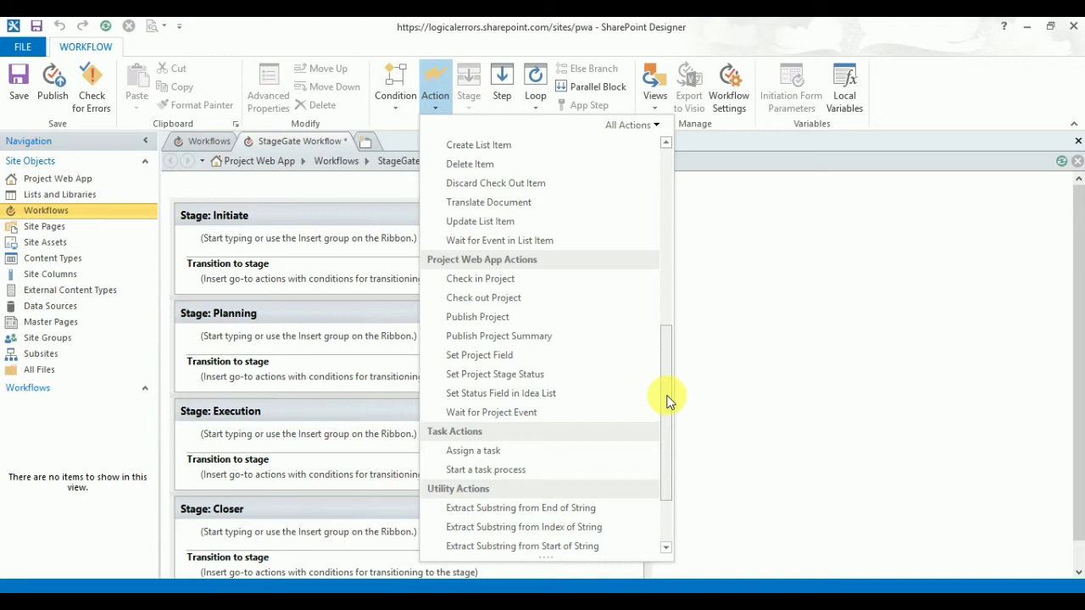
{"action": "mouse_move", "coordinate": [667, 400]}
{"action": "left_mouse_down"}
{"action": "mouse_move", "coordinate": [664, 469]}
{"action": "mouse_move", "coordinate": [669, 400]}
{"action": "left_mouse_up"}
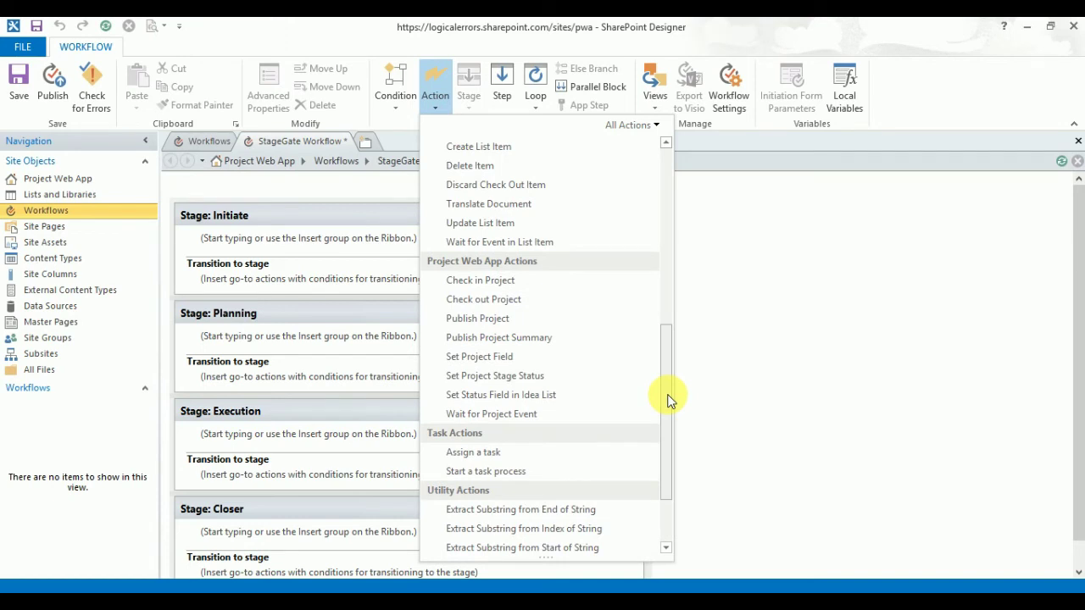
{"action": "left_click", "coordinate": [544, 414]}
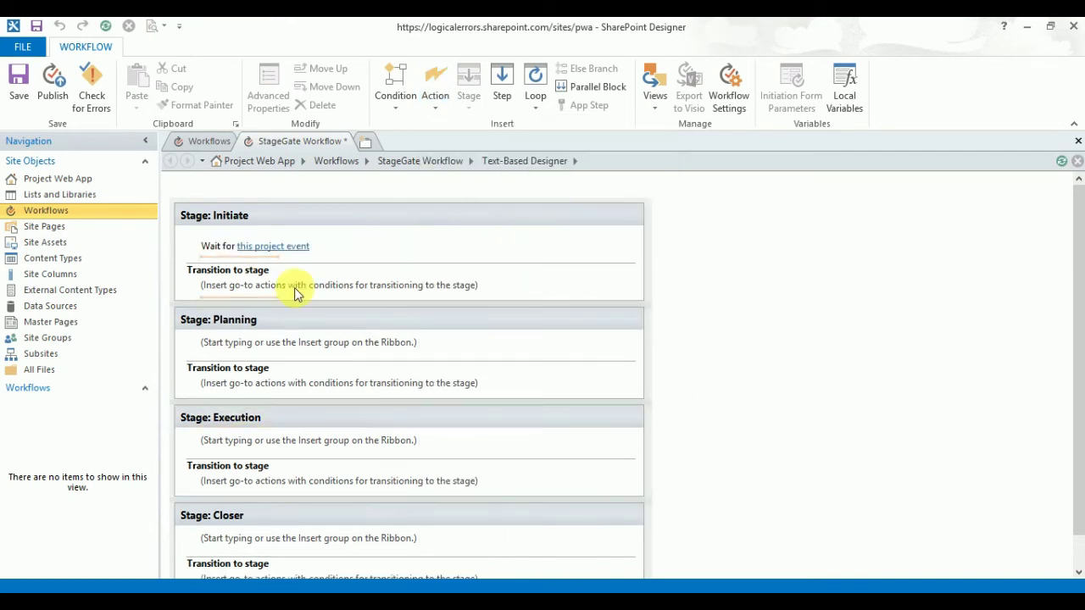
{"action": "left_click", "coordinate": [282, 247]}
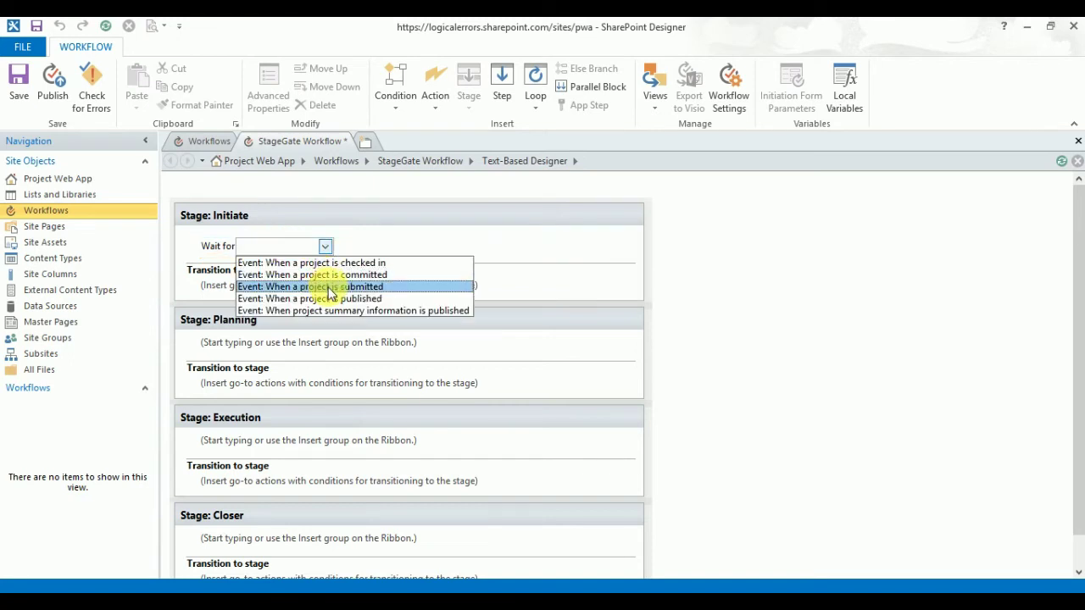
{"action": "left_click", "coordinate": [330, 287]}
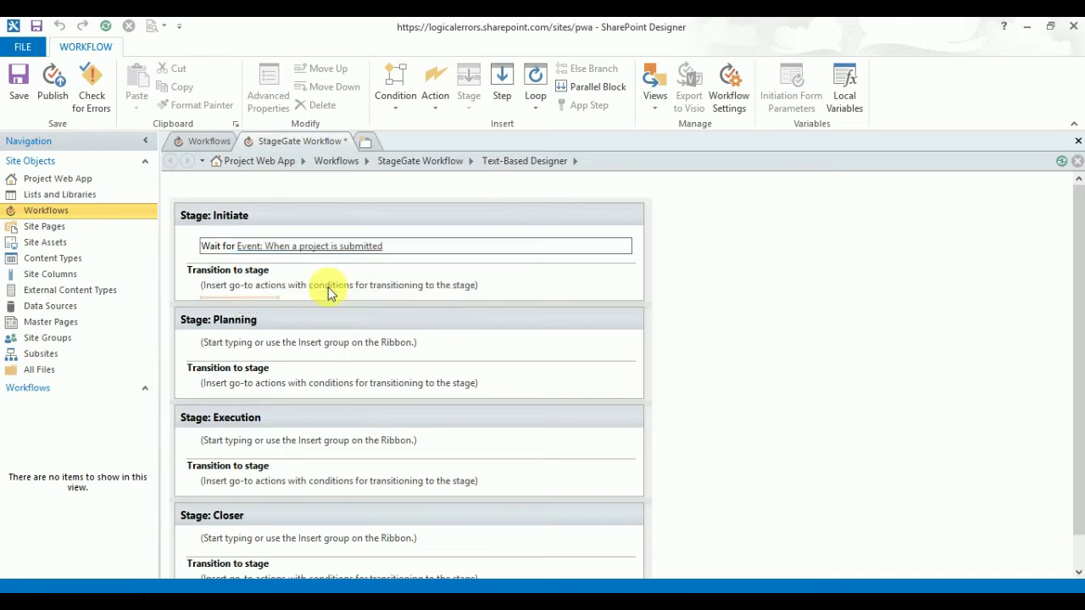
Add a Go to a stage transition to the Initiate stage, leading to Planning.
{"action": "left_click", "coordinate": [265, 298]}
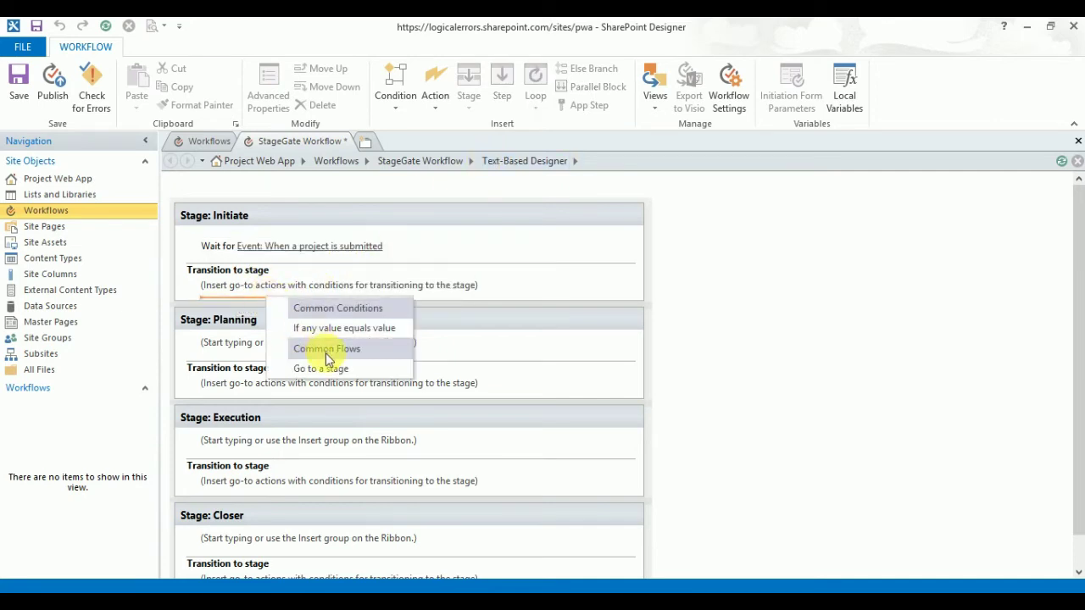
{"action": "left_click", "coordinate": [327, 367]}
{"action": "left_click", "coordinate": [240, 291]}
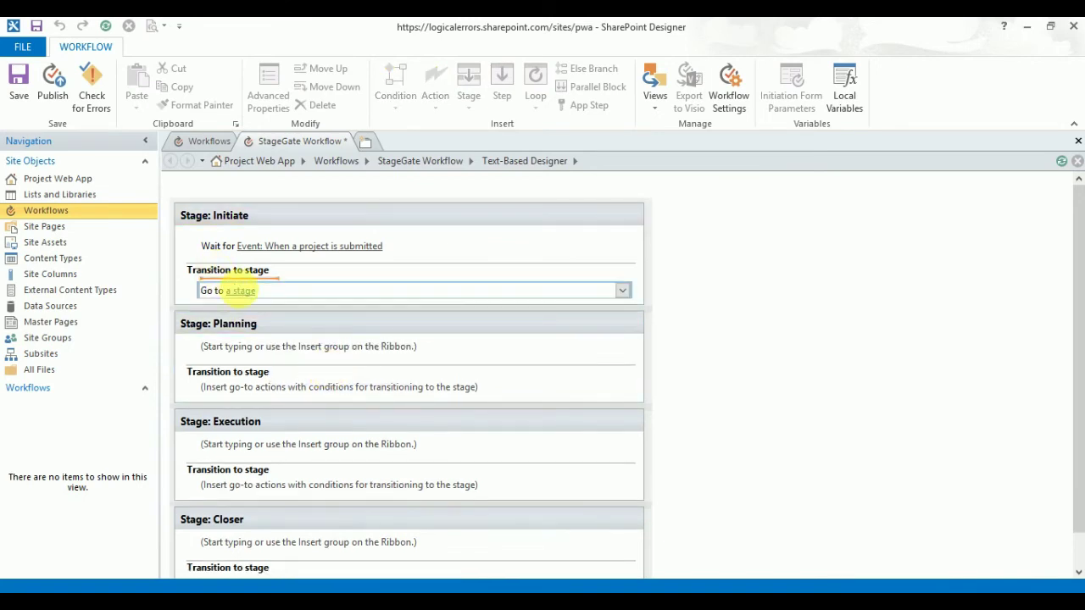
{"action": "left_click", "coordinate": [241, 295]}
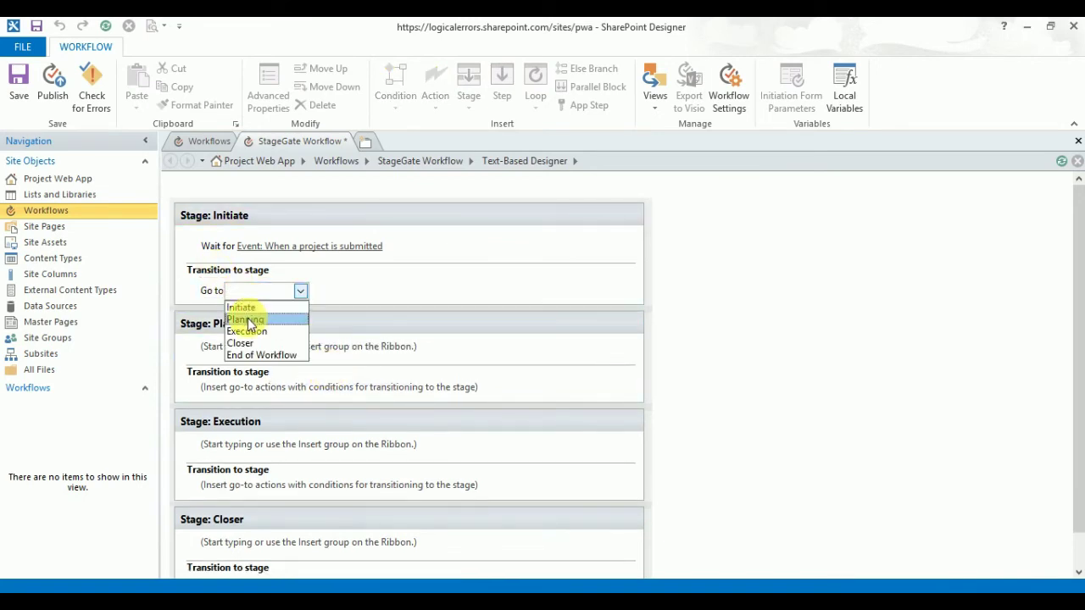
{"action": "left_click", "coordinate": [245, 320]}
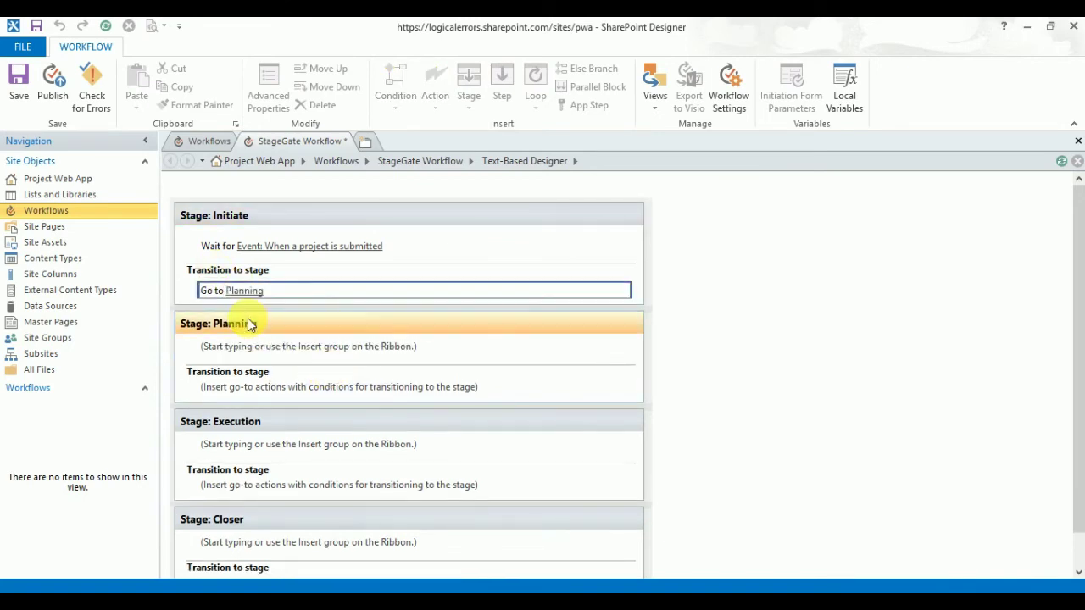
Copy the Initiate stage's wait action into the Planning and Execution stages.
{"action": "left_click", "coordinate": [198, 251]}
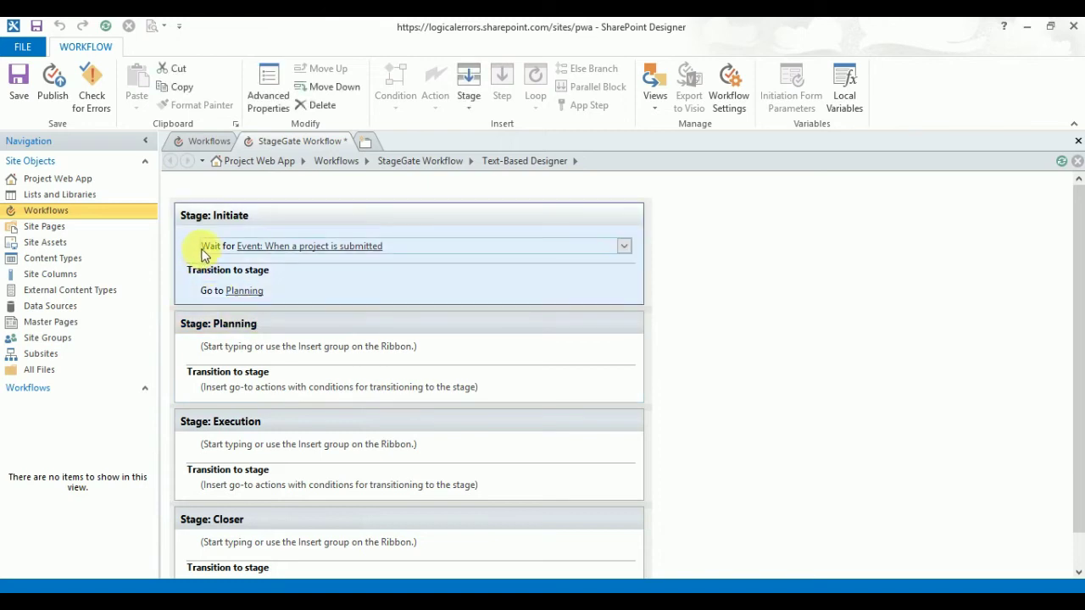
{"action": "left_click", "coordinate": [203, 252]}
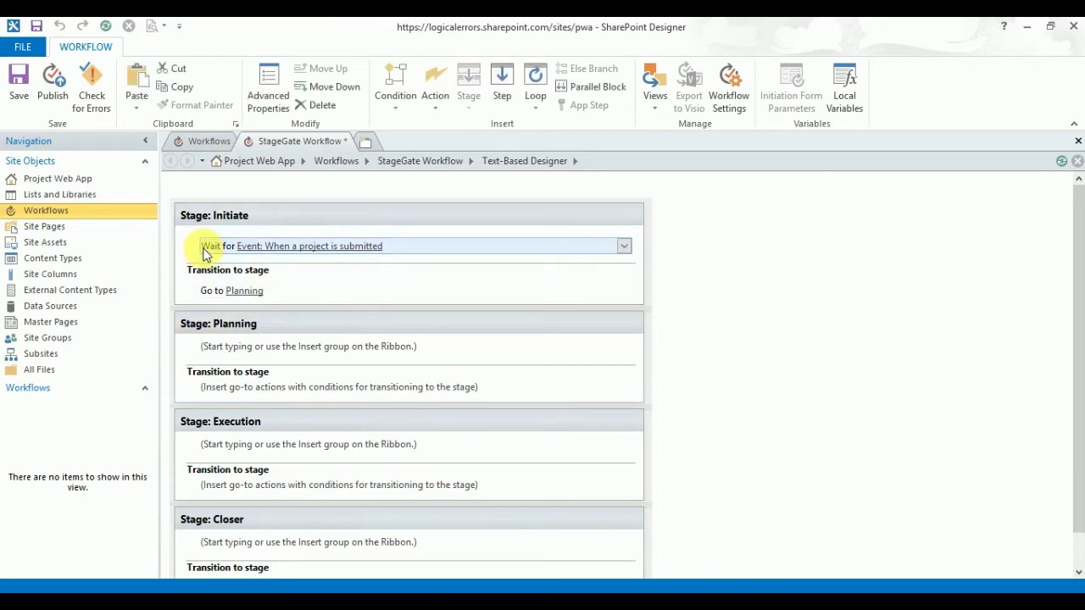
{"action": "left_click", "coordinate": [247, 348]}
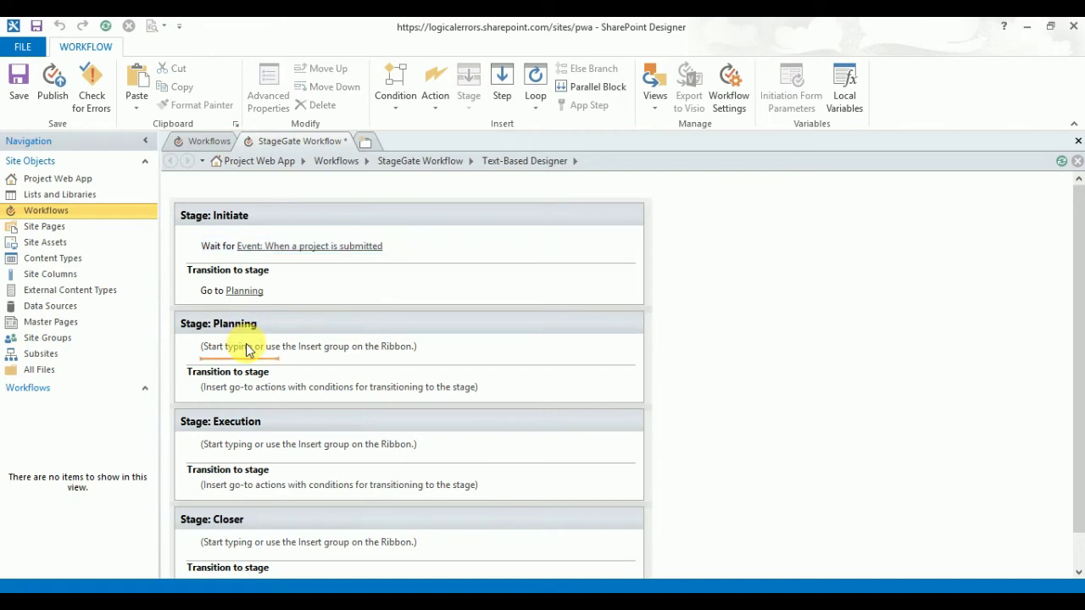
{"action": "type", "text": "Wait for Event: When a project is submitted"}
{"action": "left_click", "coordinate": [262, 461]}
{"action": "key", "text": "ctrl+v"}
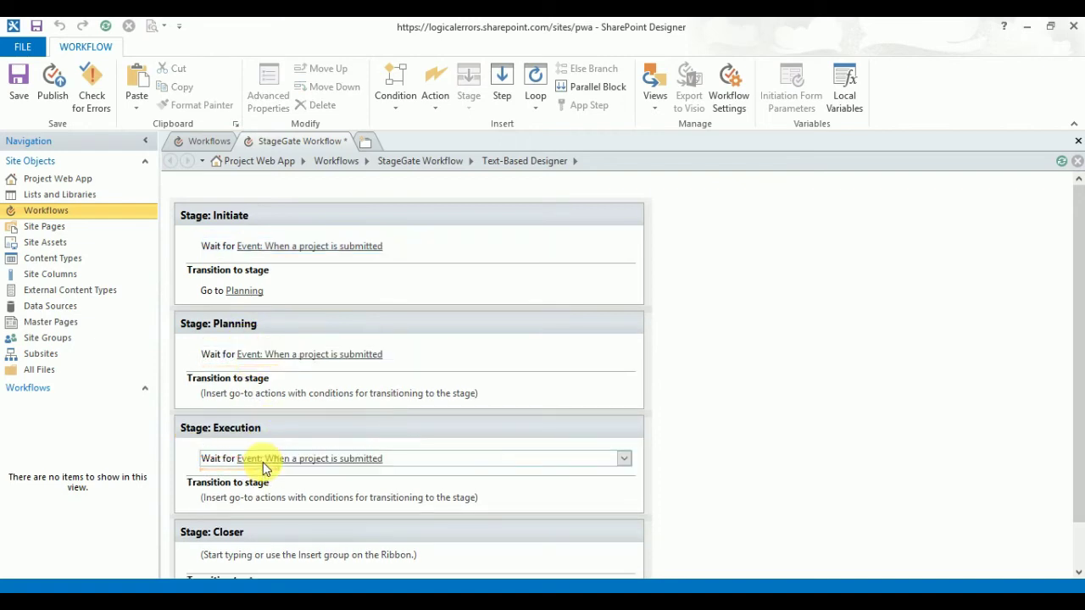
Add a Go to a stage transition to the Planning stage, leading to Execution.
{"action": "left_click", "coordinate": [338, 300]}
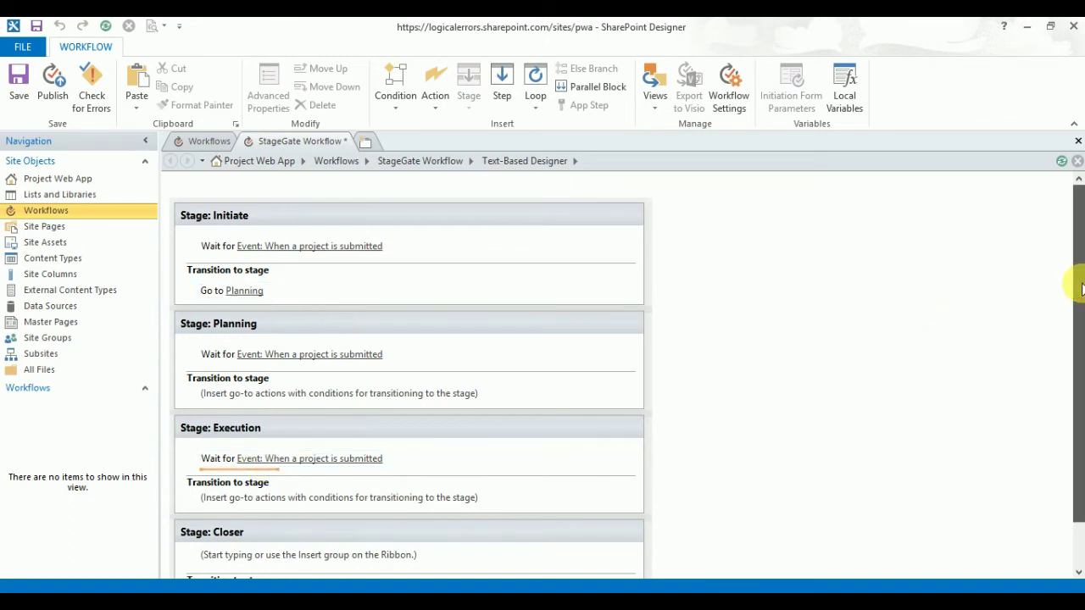
{"action": "scroll", "coordinate": [1080, 288], "scroll_direction": "down", "scroll_amount": 2}
{"action": "left_click", "coordinate": [294, 519]}
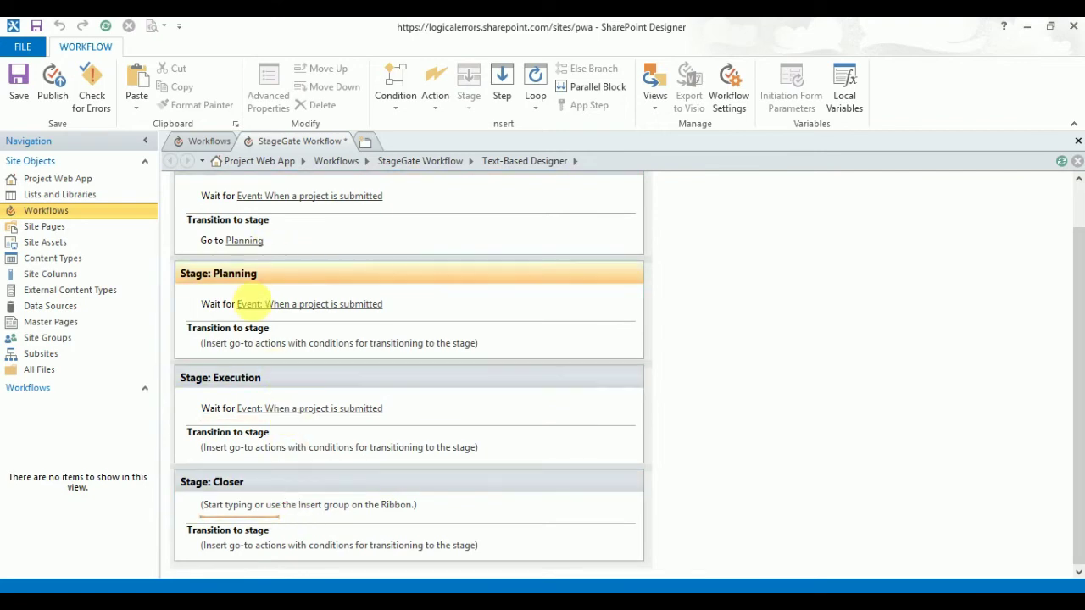
{"action": "left_click", "coordinate": [249, 352]}
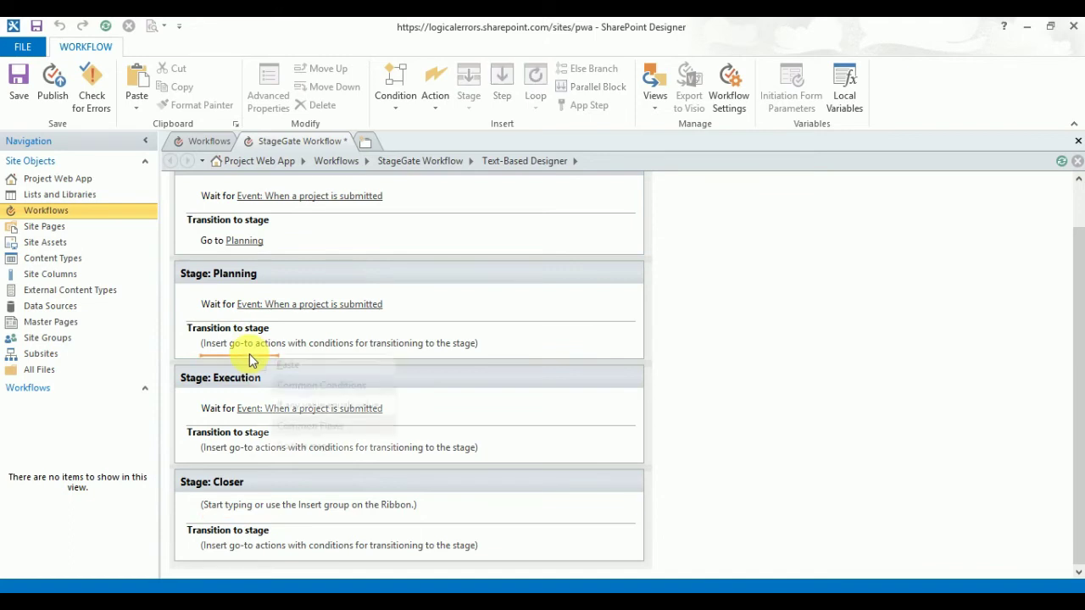
{"action": "right_click", "coordinate": [249, 353]}
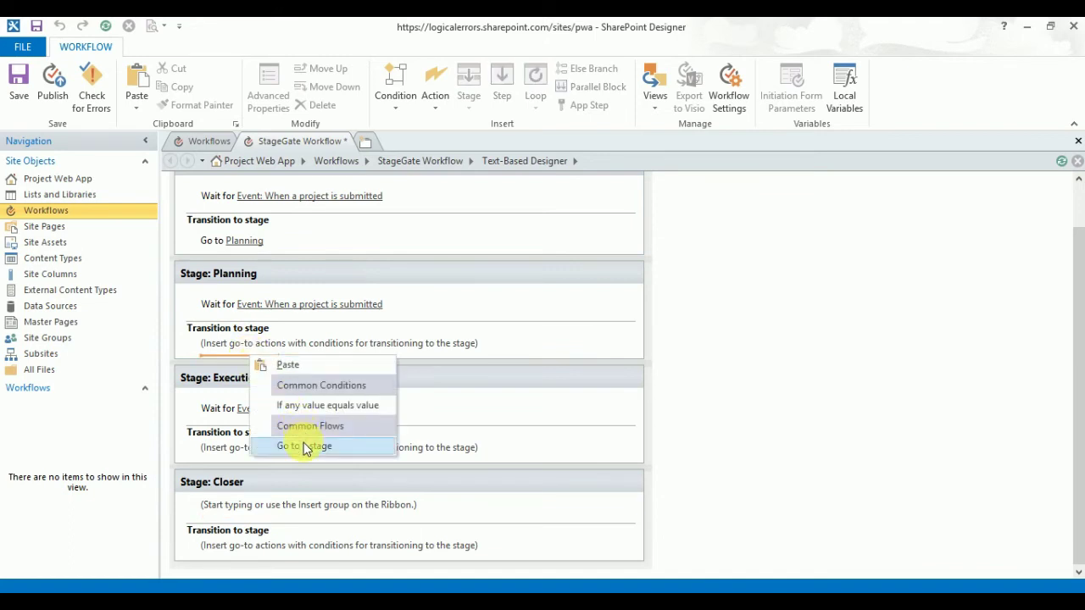
{"action": "left_click", "coordinate": [298, 446]}
{"action": "left_click", "coordinate": [240, 350]}
{"action": "left_click", "coordinate": [249, 350]}
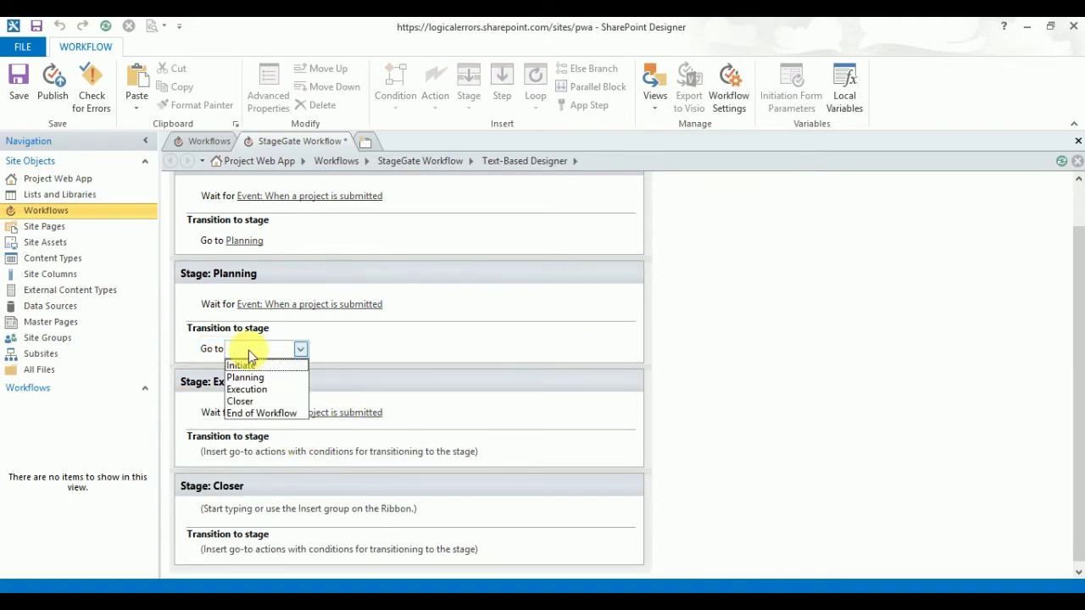
{"action": "left_click", "coordinate": [252, 391]}
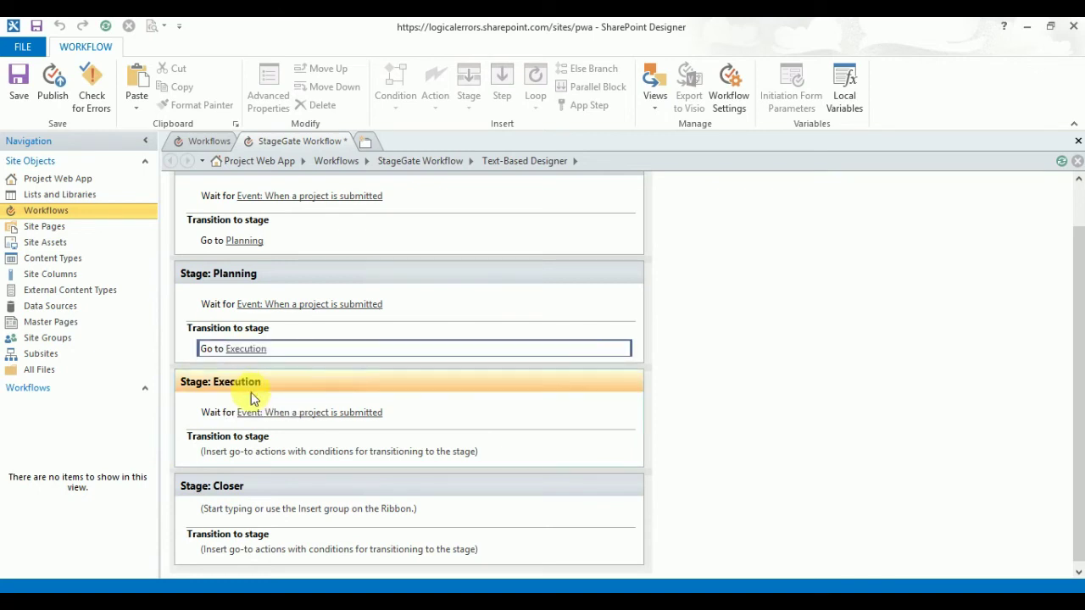
Add a Go to a stage transition to the Execution stage, leading to Closer.
{"action": "left_click", "coordinate": [259, 461]}
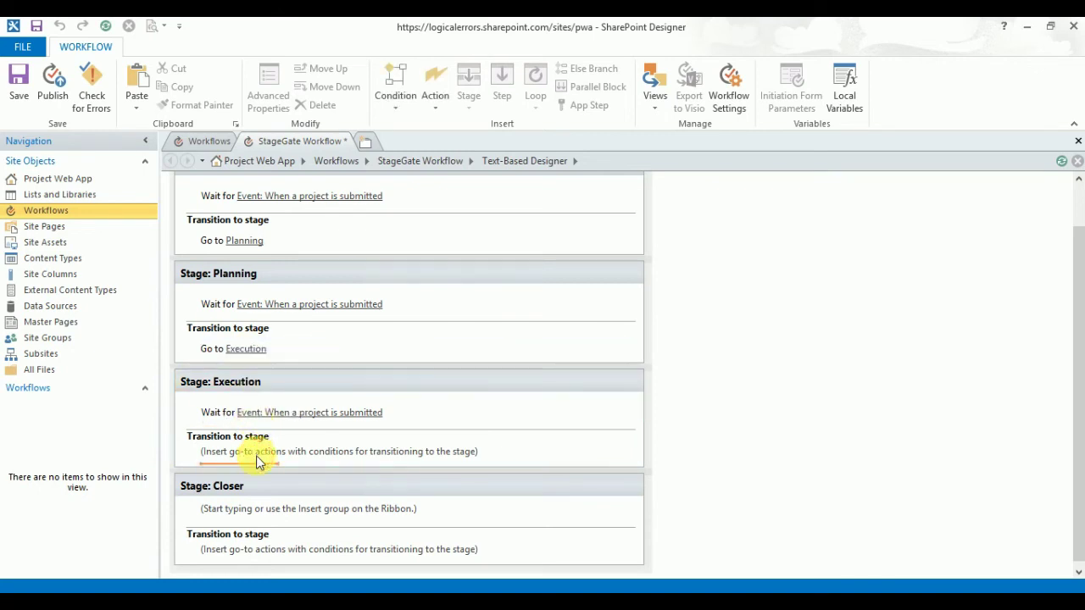
{"action": "right_click", "coordinate": [256, 455]}
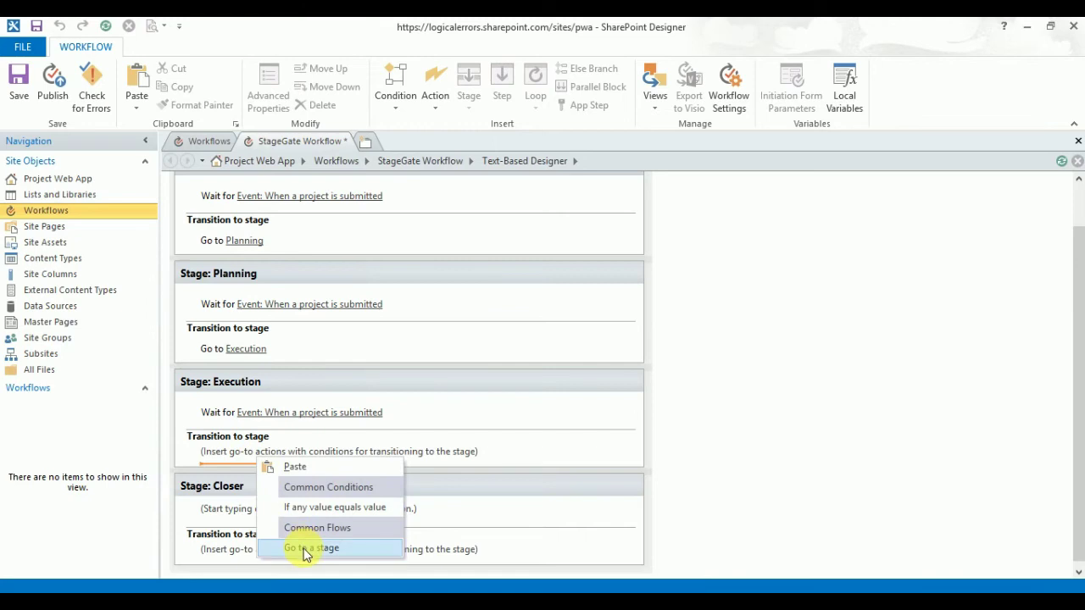
{"action": "left_click", "coordinate": [307, 549]}
{"action": "left_click", "coordinate": [243, 457]}
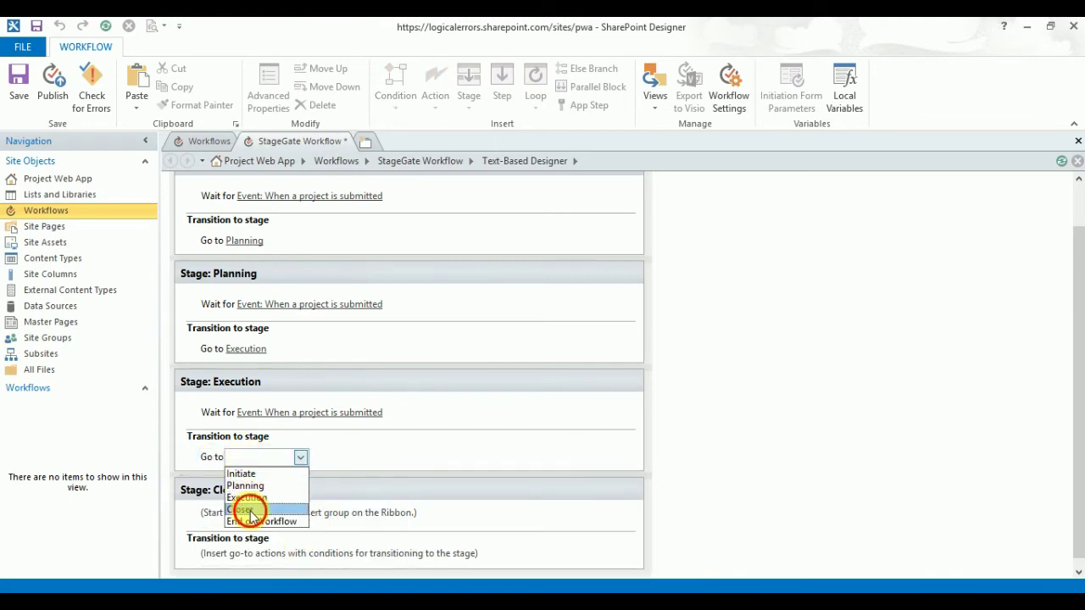
{"action": "left_click", "coordinate": [245, 509]}
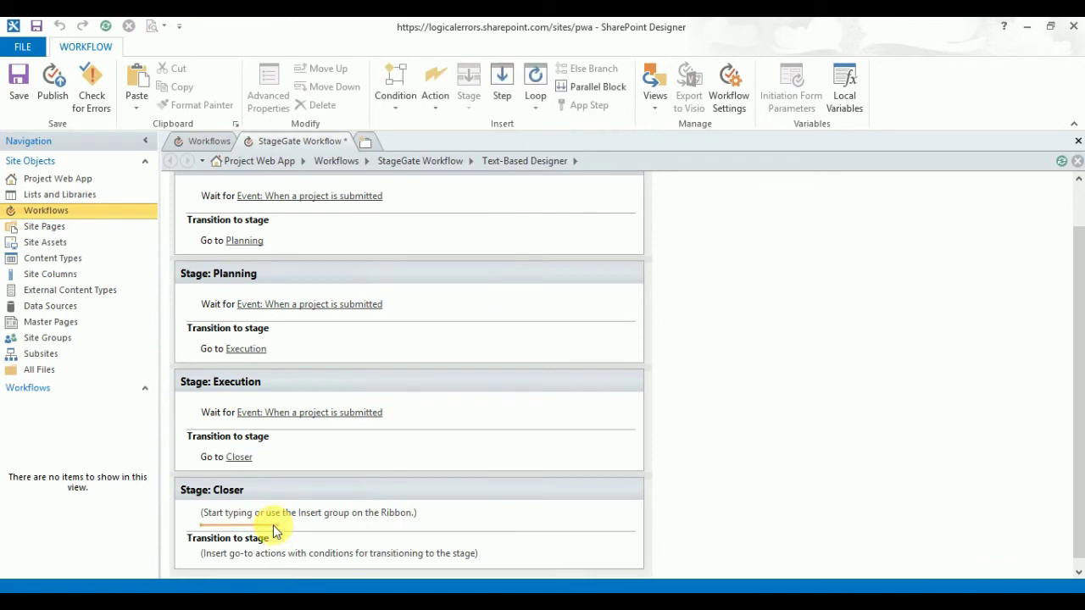
Paste the copied wait action into the Closer stage and set its transition to End of Workflow.
{"action": "left_click", "coordinate": [273, 524]}
{"action": "type", "text": "Wait for Event: When a project is submitted"}
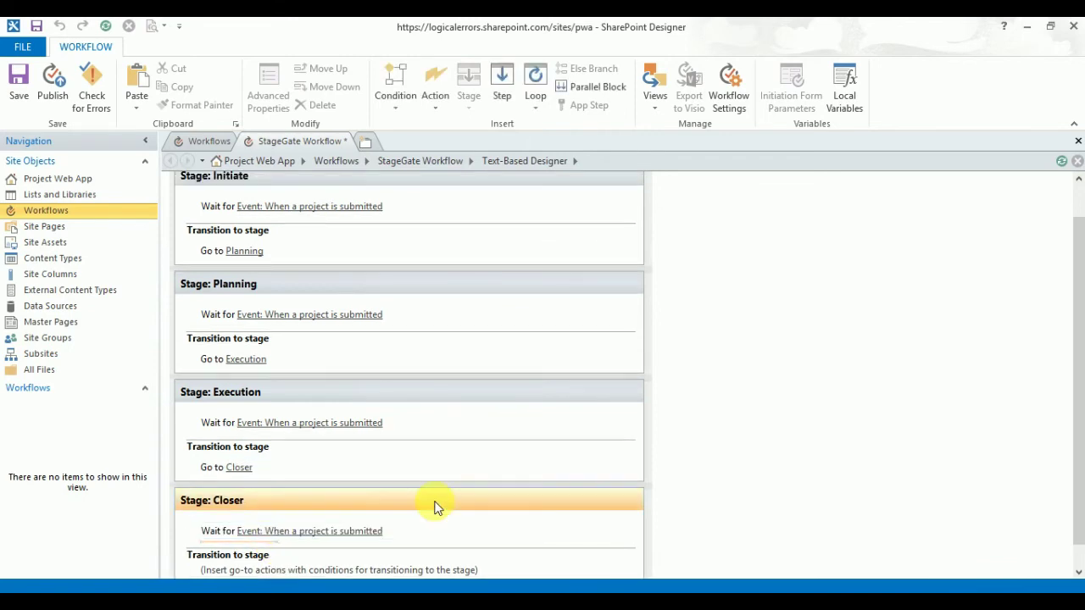
{"action": "left_click_drag", "start_coordinate": [1077, 387], "coordinate": [1077, 460]}
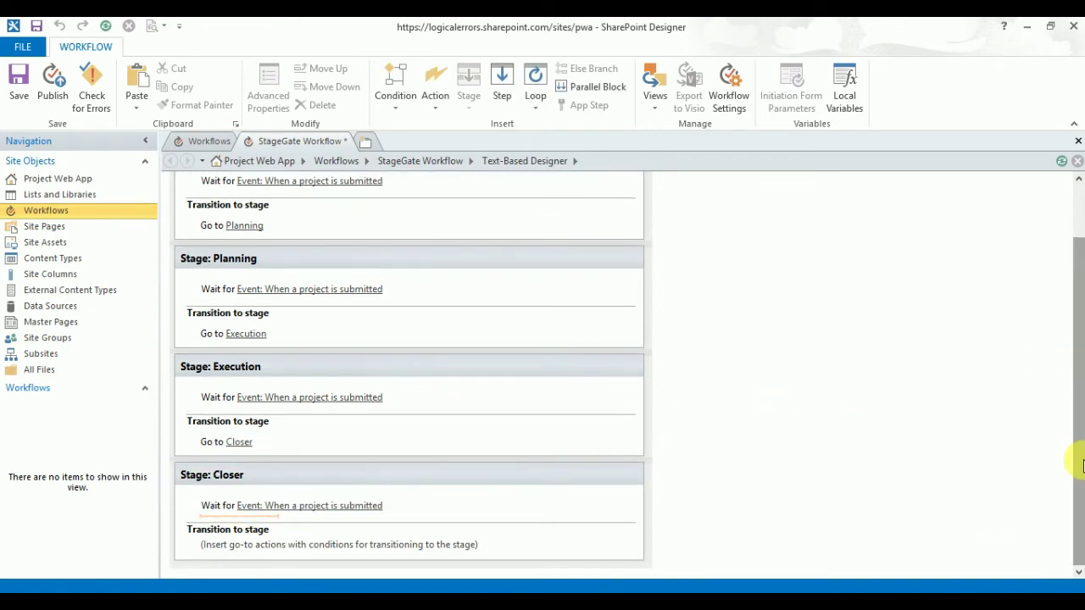
{"action": "left_click", "coordinate": [284, 549]}
{"action": "left_click", "coordinate": [307, 544]}
{"action": "left_click", "coordinate": [242, 550]}
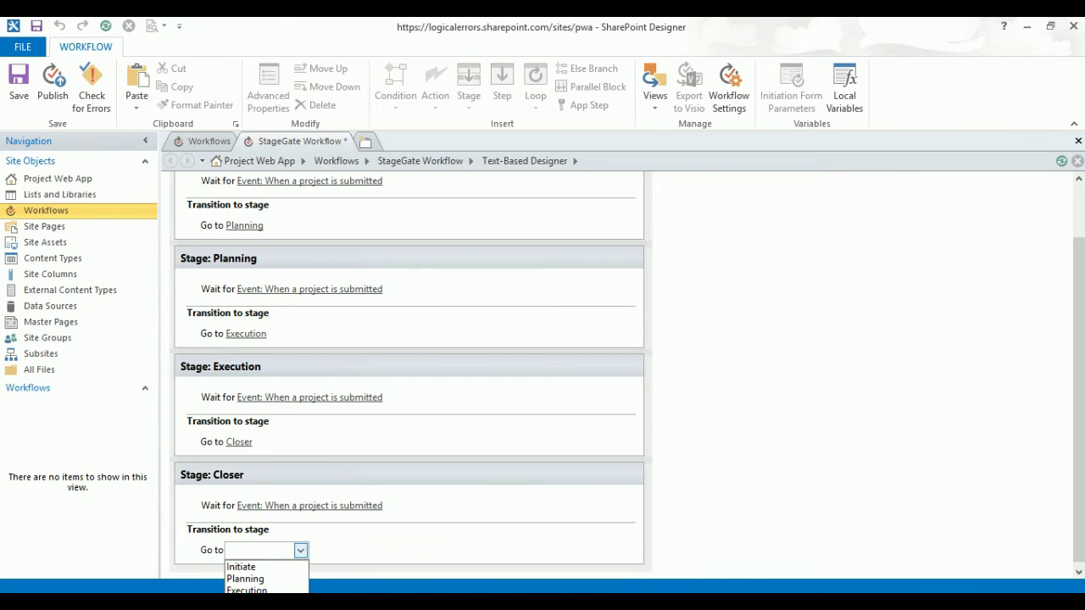
{"action": "left_click", "coordinate": [254, 592]}
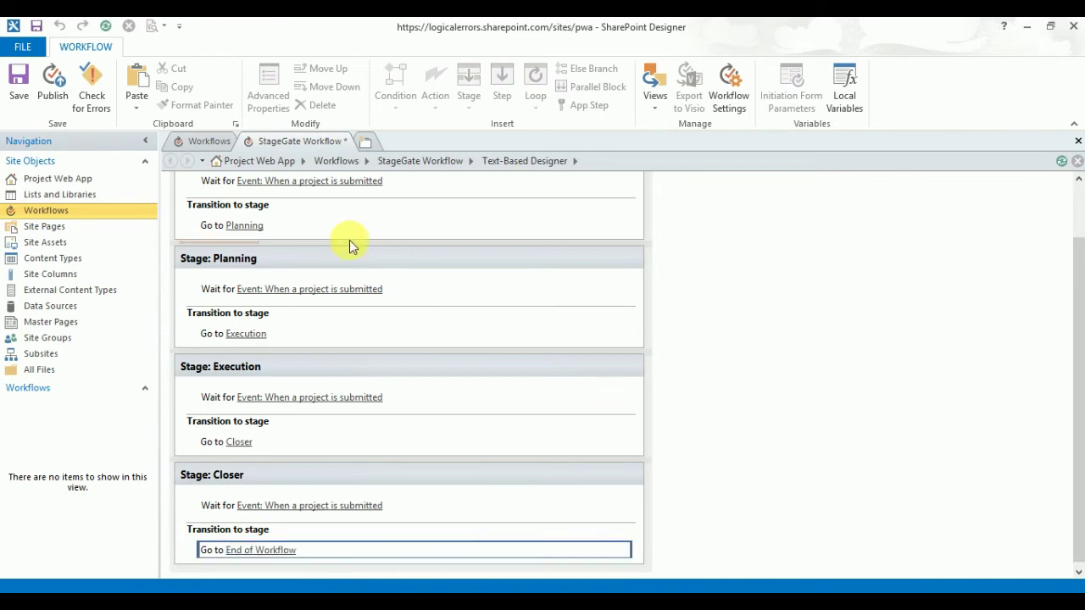
Check StageGate Workflow for errors and publish it to the site.
{"action": "left_click", "coordinate": [93, 100]}
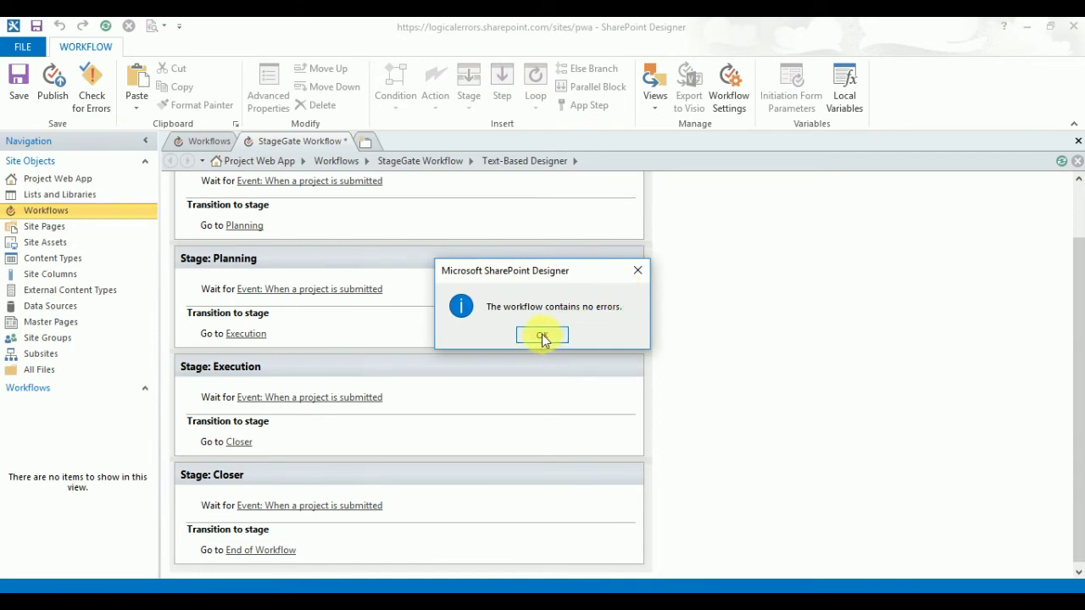
{"action": "left_click", "coordinate": [542, 335]}
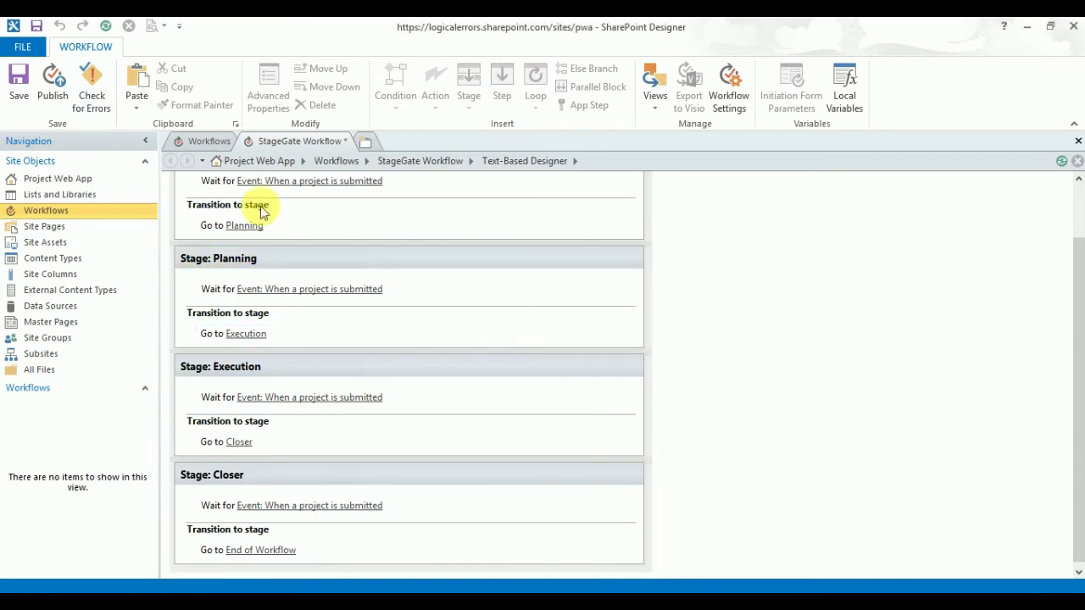
{"action": "left_click", "coordinate": [66, 95]}
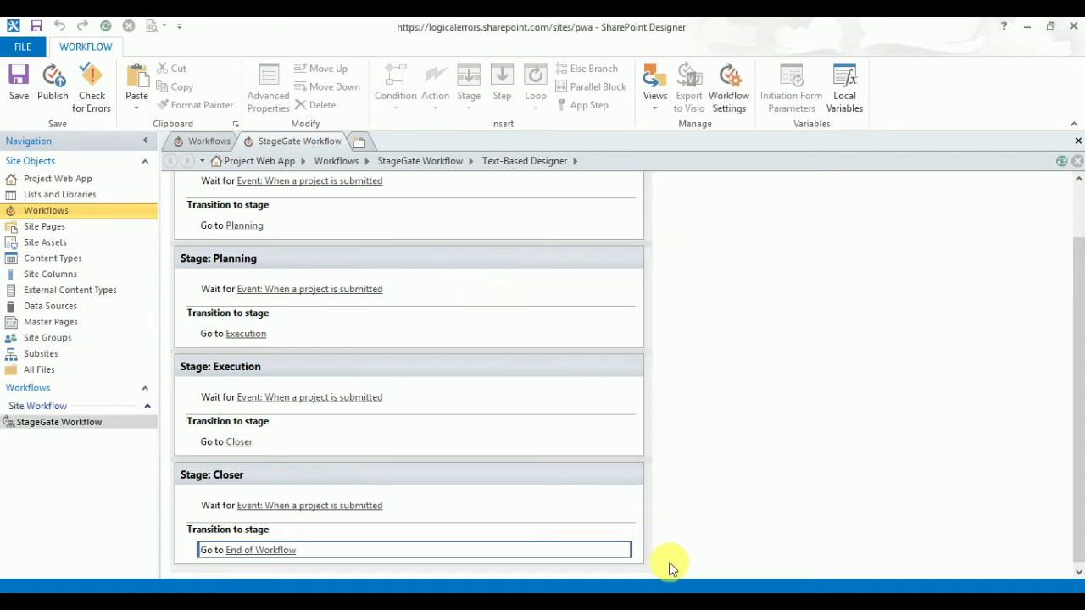
Switch to the Workflow Stages page in Google Chrome and close the My accounts pane.
{"action": "mouse_move", "coordinate": [644, 589]}
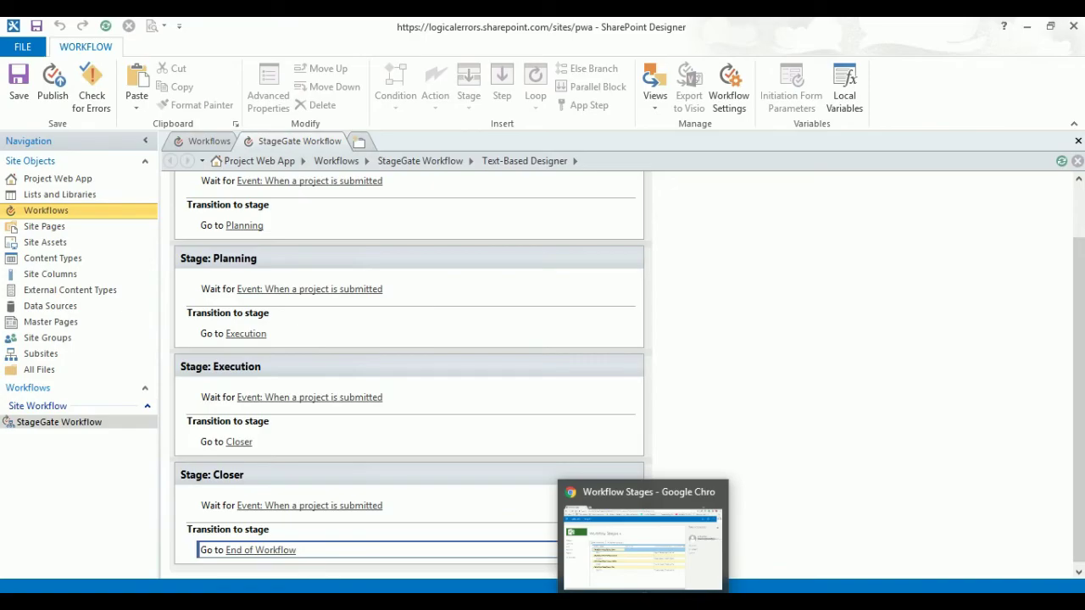
{"action": "left_click", "coordinate": [614, 551]}
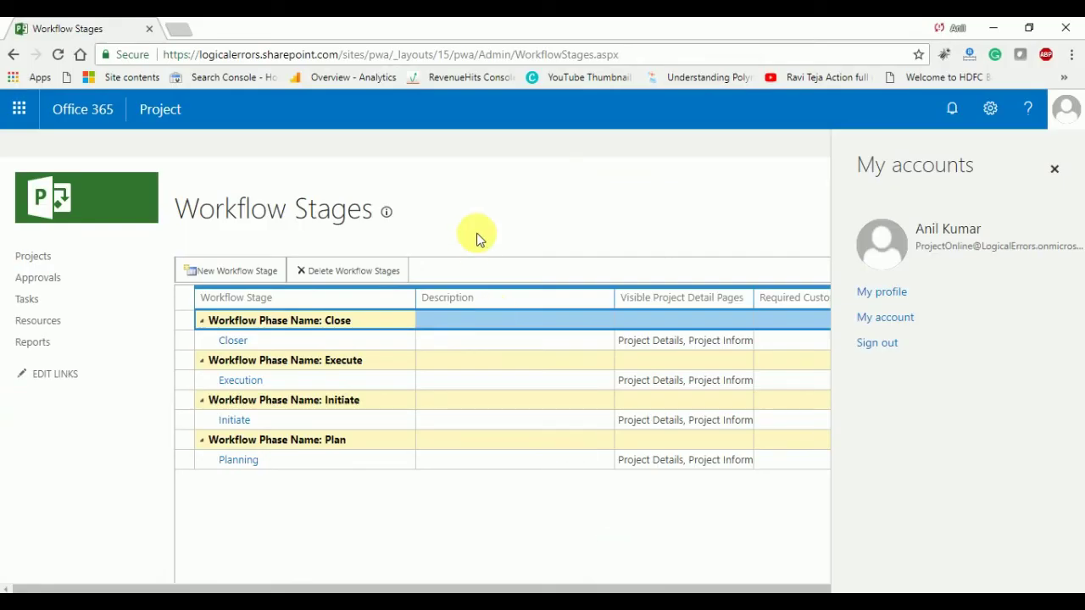
{"action": "left_click", "coordinate": [1061, 118]}
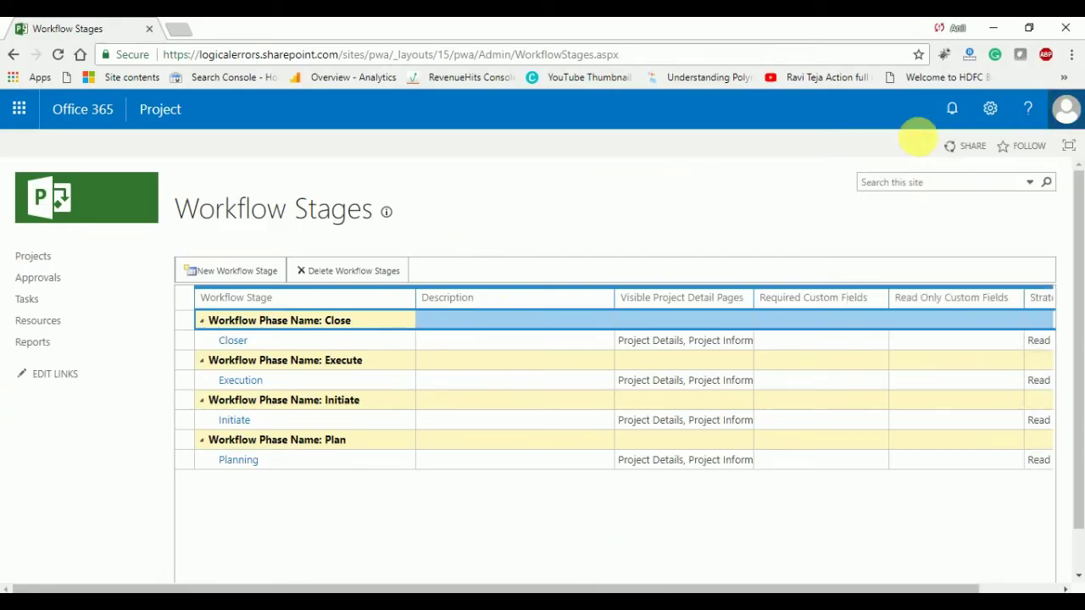
Open Enterprise Project Types in PWA Settings and start a new enterprise project type named StageGateEPT.
{"action": "left_click", "coordinate": [990, 109]}
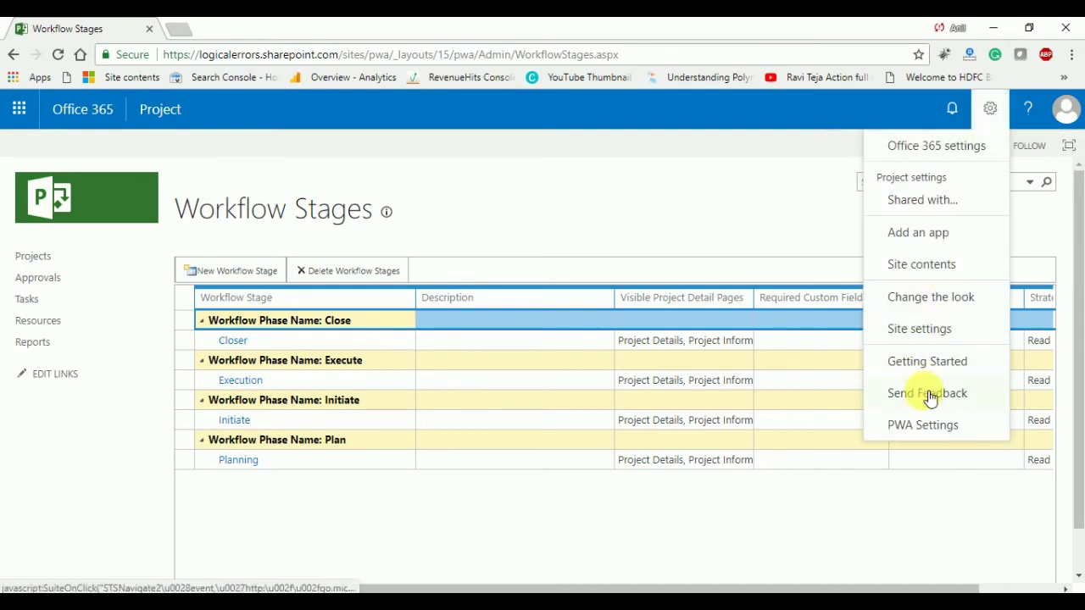
{"action": "left_click", "coordinate": [926, 426]}
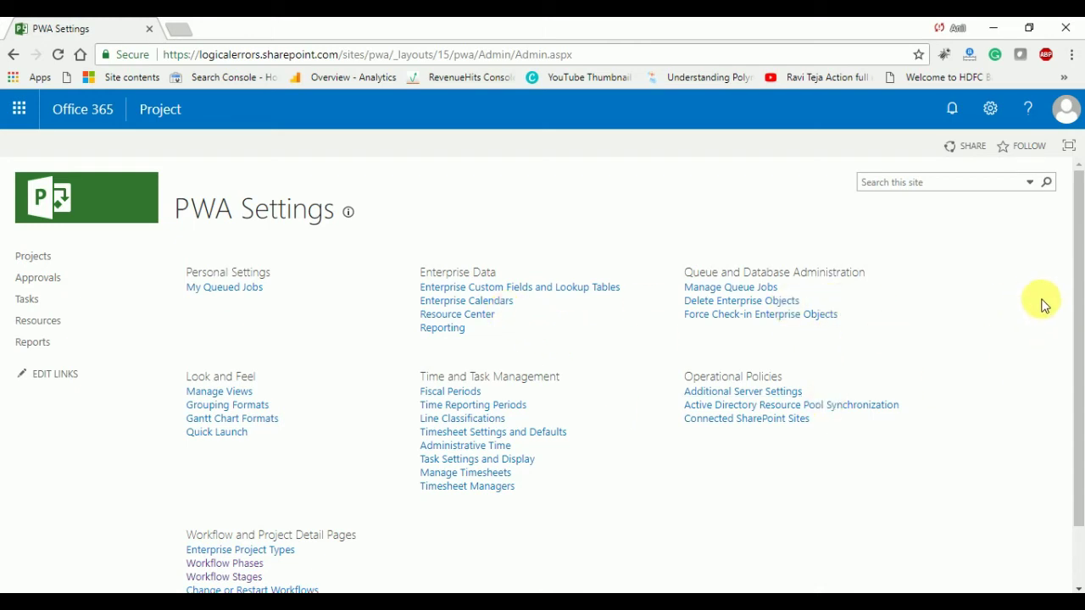
{"action": "left_click_drag", "start_coordinate": [1080, 305], "coordinate": [1075, 346]}
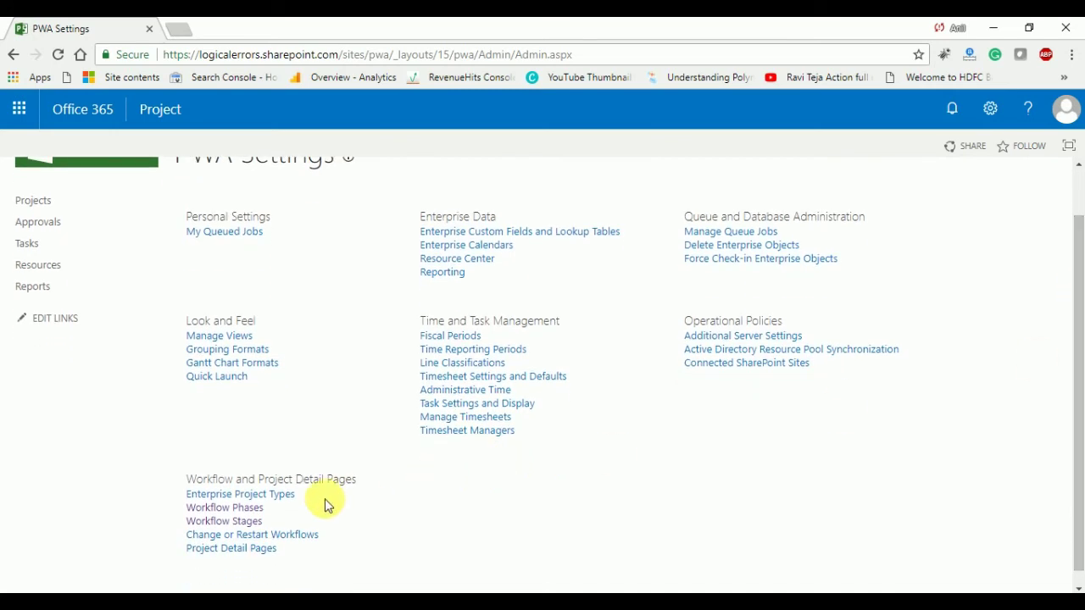
{"action": "left_click", "coordinate": [289, 504]}
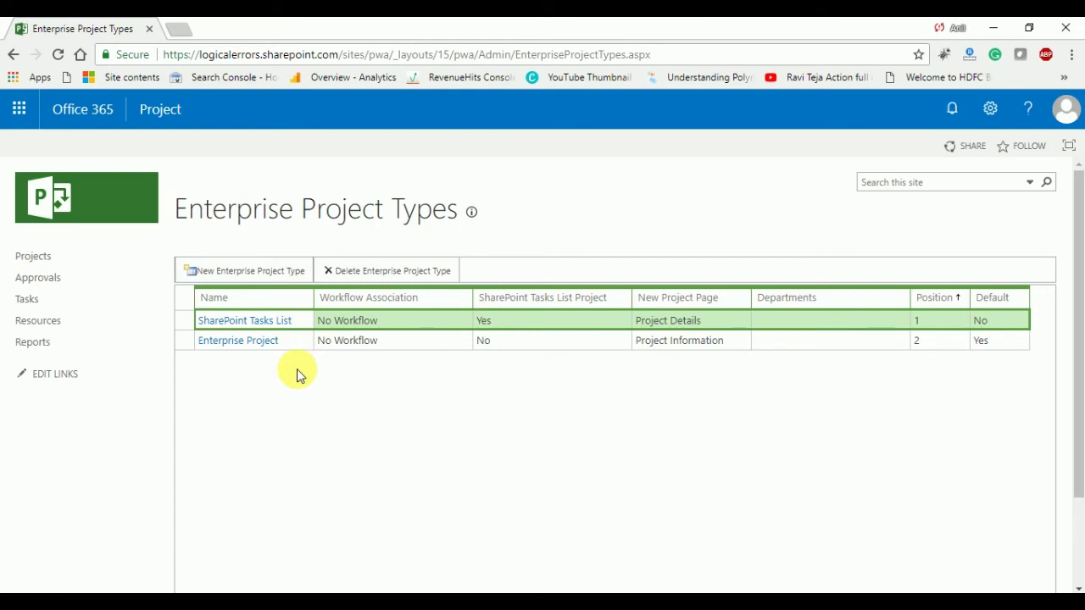
{"action": "left_click", "coordinate": [280, 271]}
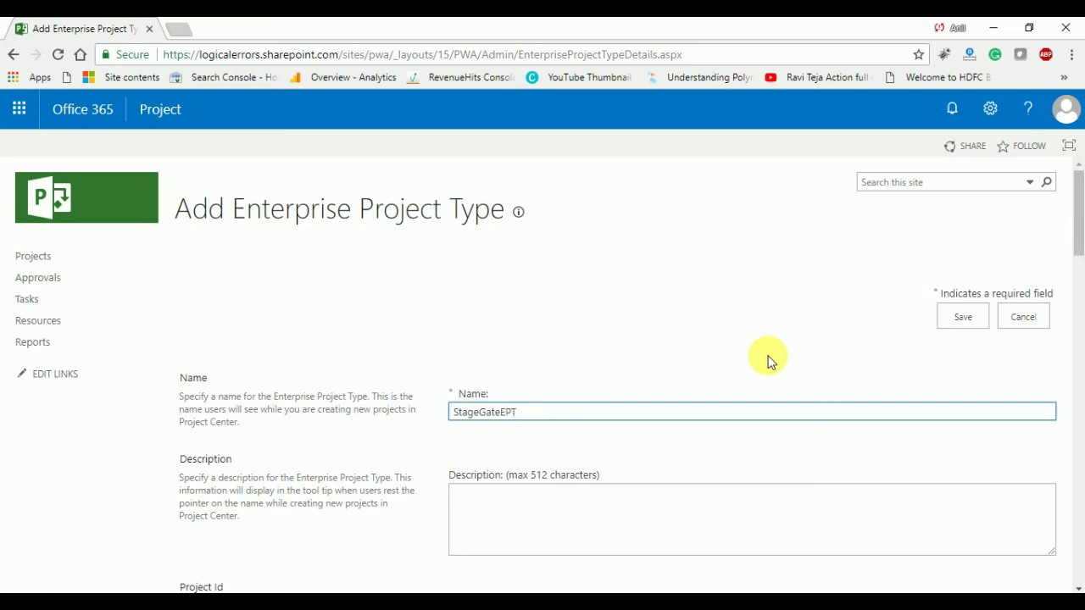
Keep StageGate Workflow as the site workflow association and Project Details as the new project page.
{"action": "left_click_drag", "start_coordinate": [1078, 201], "coordinate": [1078, 311]}
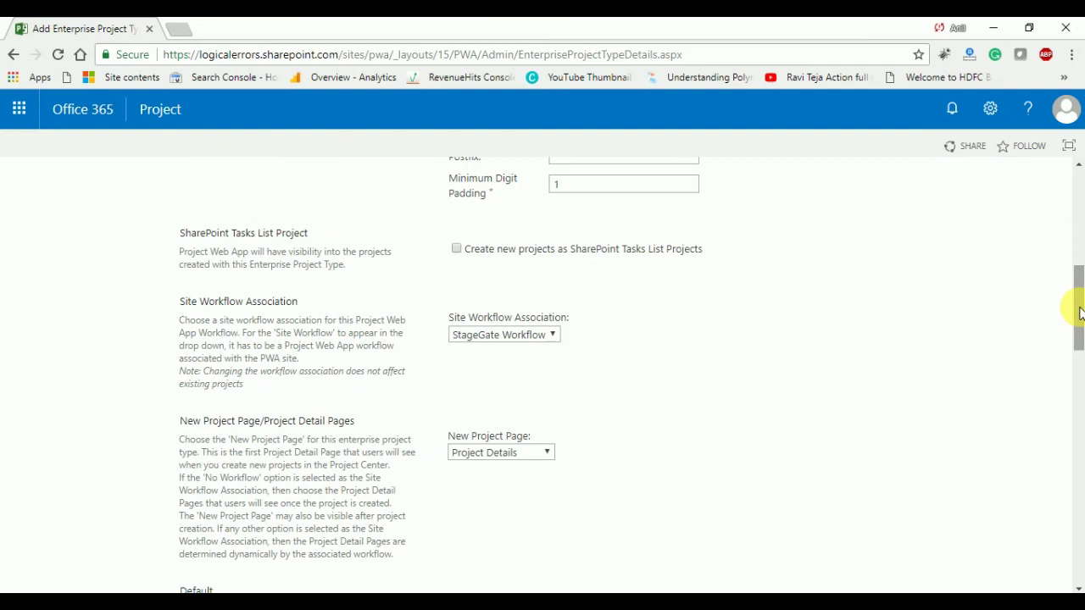
{"action": "left_click", "coordinate": [555, 339]}
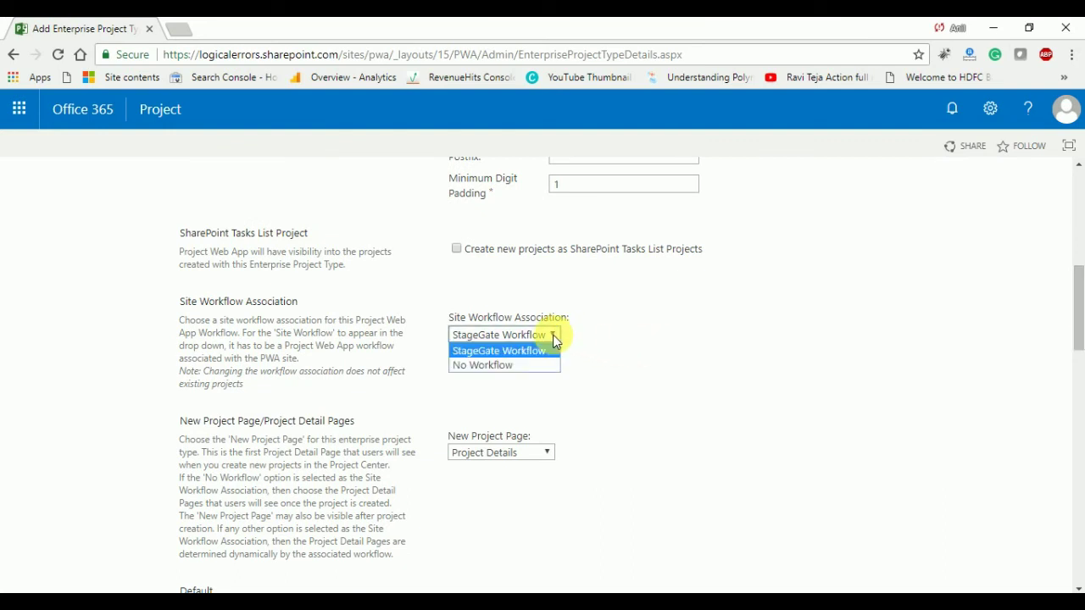
{"action": "left_click", "coordinate": [553, 338]}
{"action": "left_click_drag", "start_coordinate": [1076, 296], "coordinate": [1077, 339]}
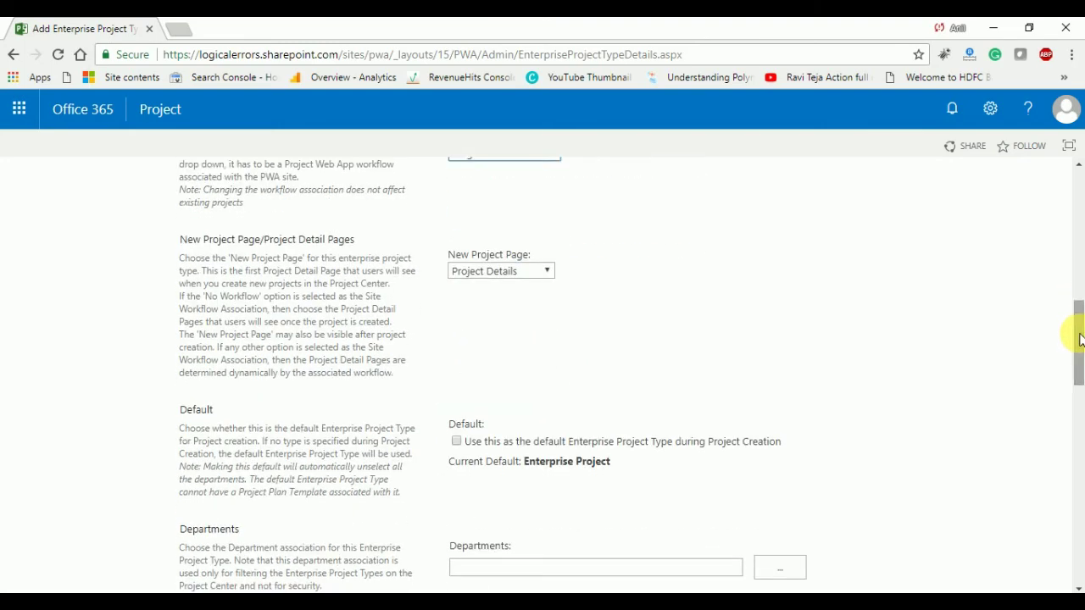
{"action": "left_click", "coordinate": [543, 273]}
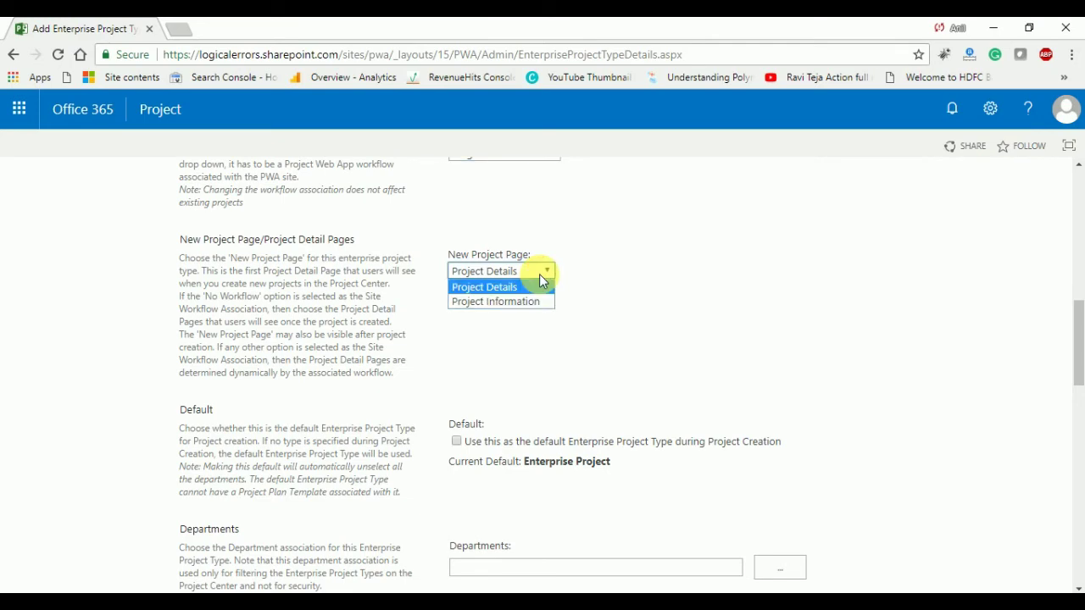
{"action": "left_click", "coordinate": [540, 274]}
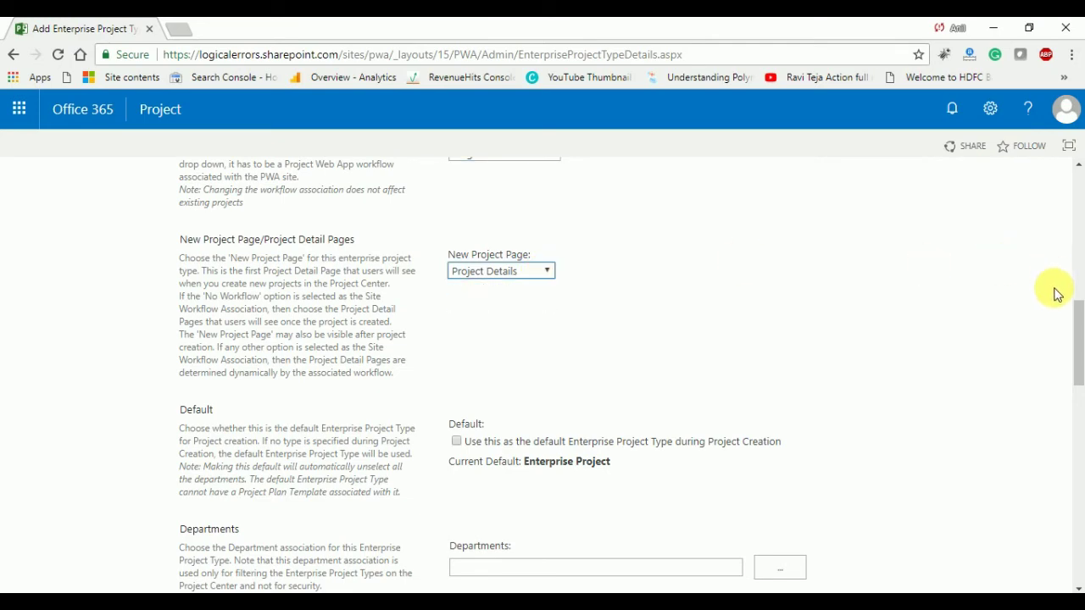
Leave the project plan template at None and save the new enterprise project type.
{"action": "left_click_drag", "start_coordinate": [1078, 343], "coordinate": [1076, 511]}
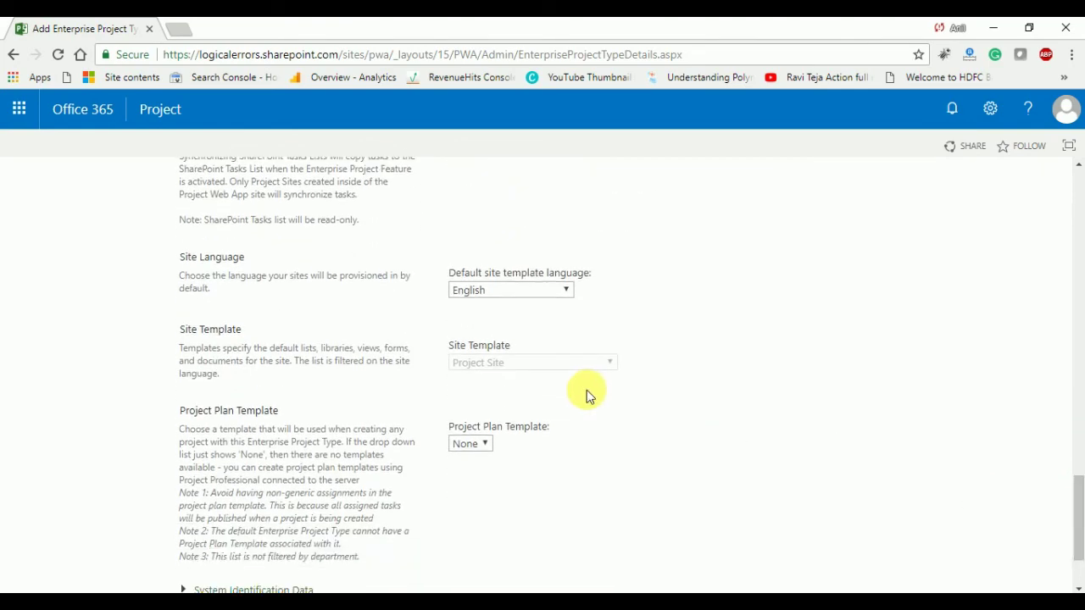
{"action": "left_click", "coordinate": [487, 448]}
{"action": "left_click", "coordinate": [487, 449]}
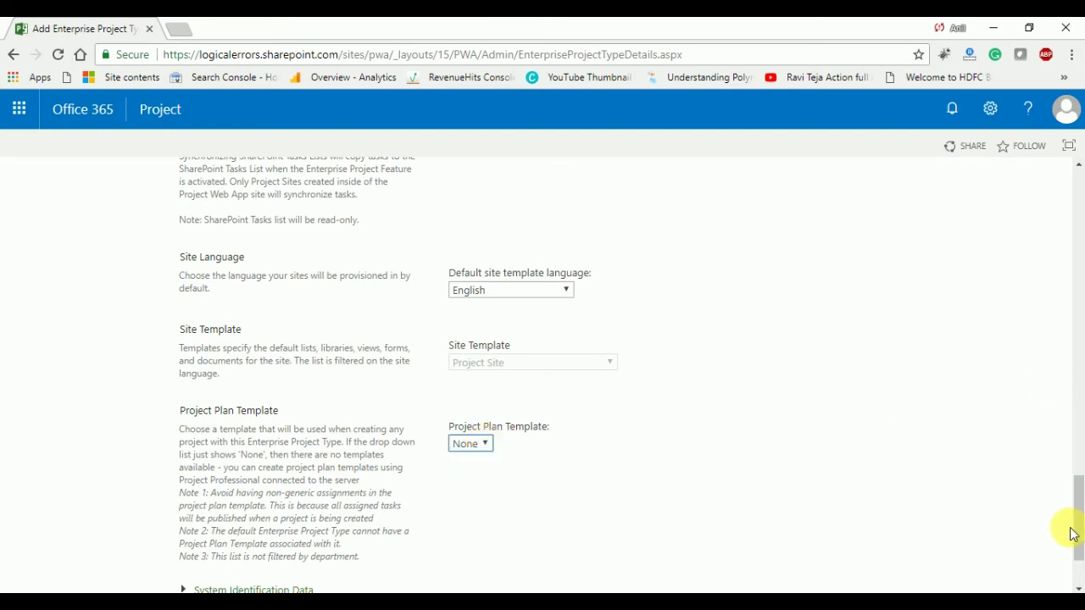
{"action": "scroll", "coordinate": [1076, 530], "scroll_direction": "down", "scroll_amount": 2}
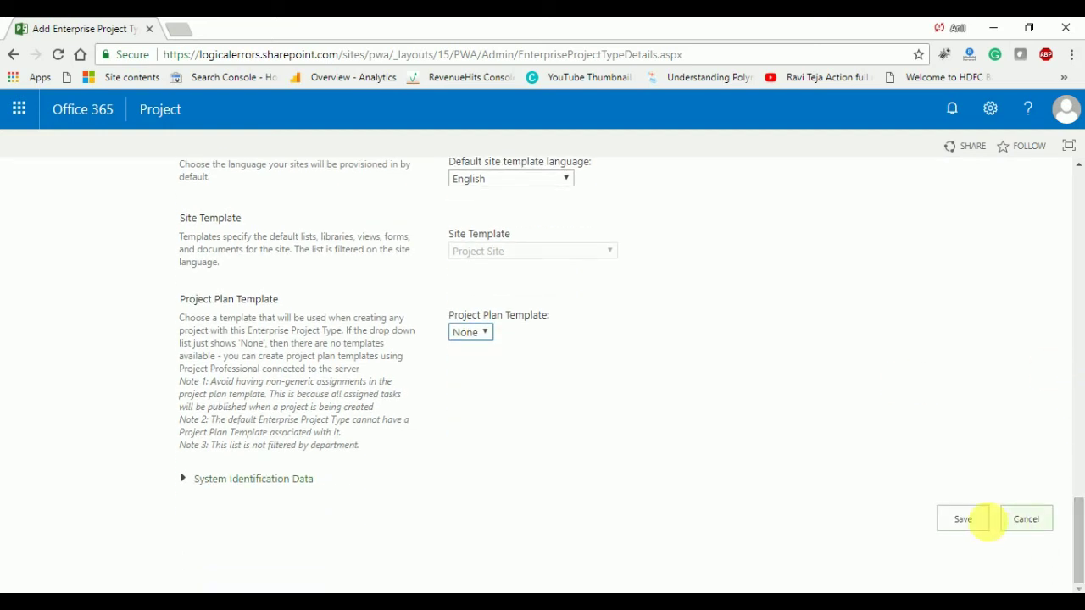
{"action": "left_click", "coordinate": [966, 519]}
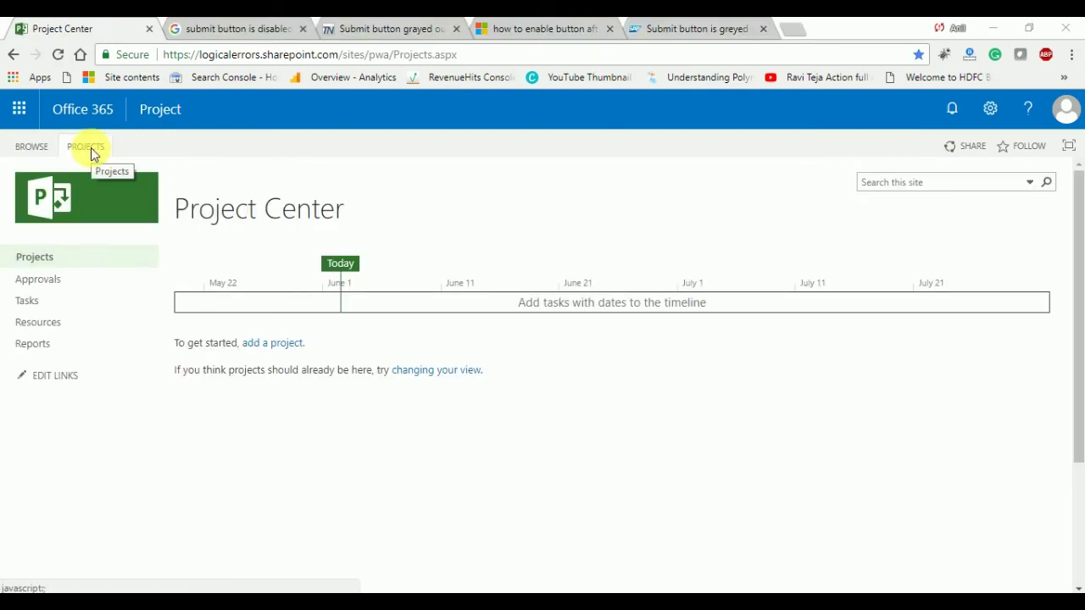
{"action": "left_click", "coordinate": [91, 148]}
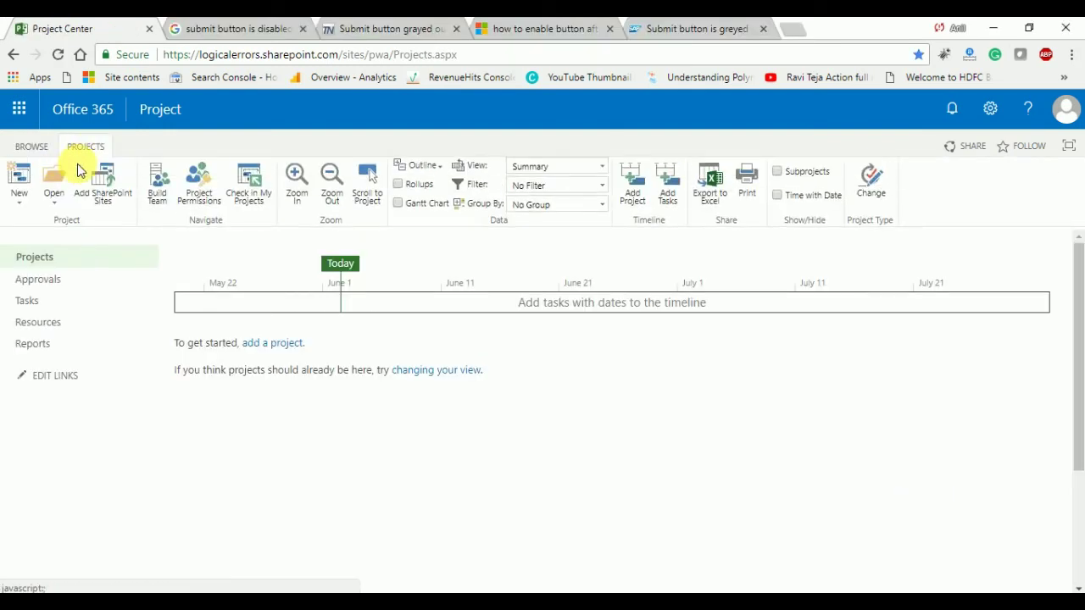
{"action": "left_click", "coordinate": [27, 211]}
{"action": "left_click", "coordinate": [48, 282]}
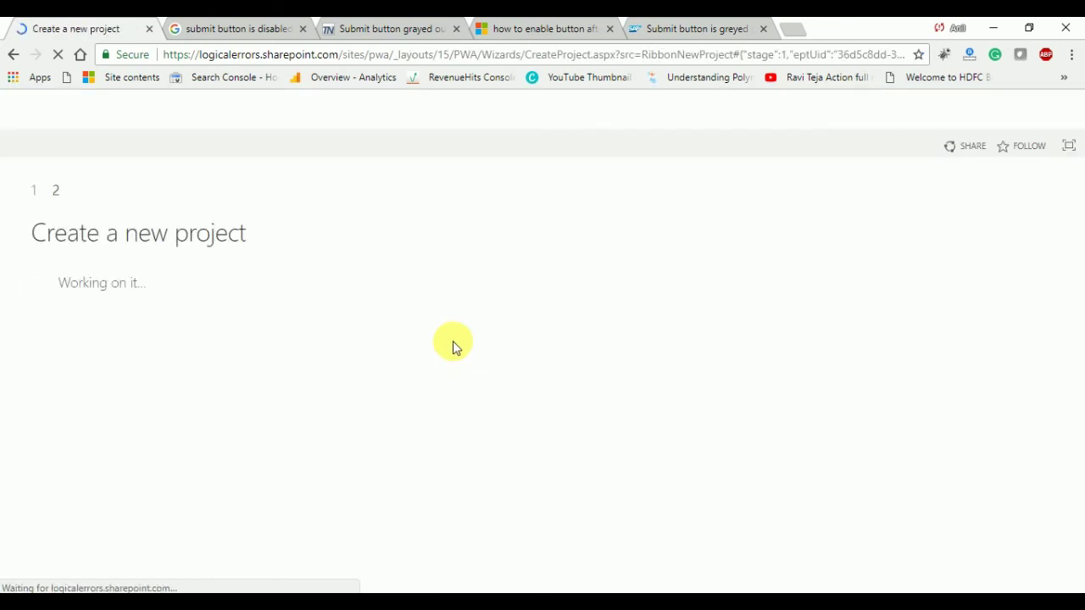
Close the four extra browser pages about the disabled submit button and return to Project Center.
{"action": "left_click", "coordinate": [303, 29]}
{"action": "left_click", "coordinate": [303, 29]}
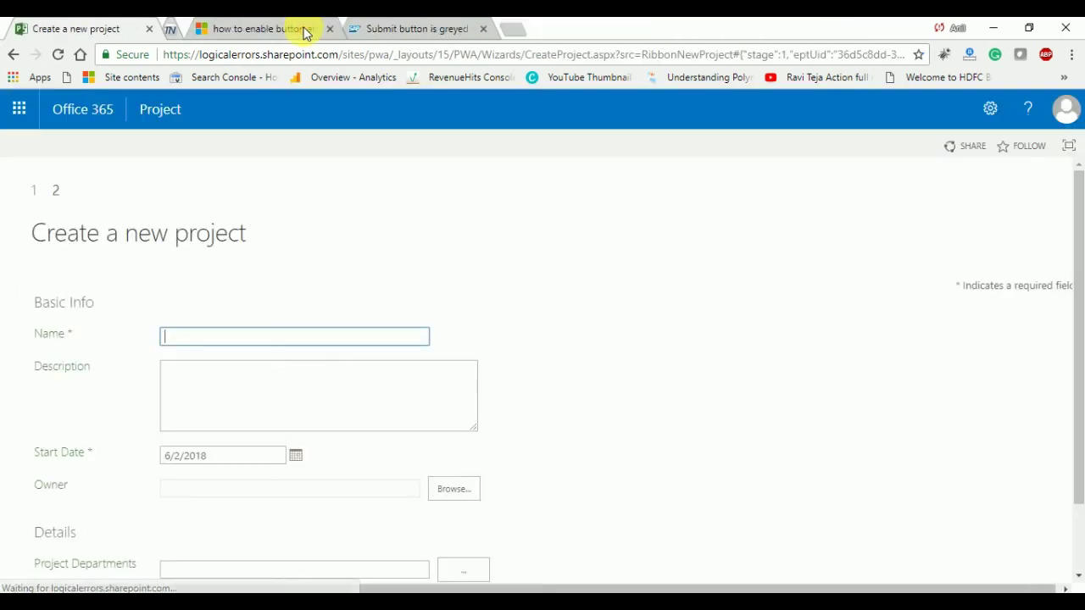
{"action": "left_click", "coordinate": [304, 30]}
{"action": "left_click", "coordinate": [303, 29]}
{"action": "left_click", "coordinate": [14, 55]}
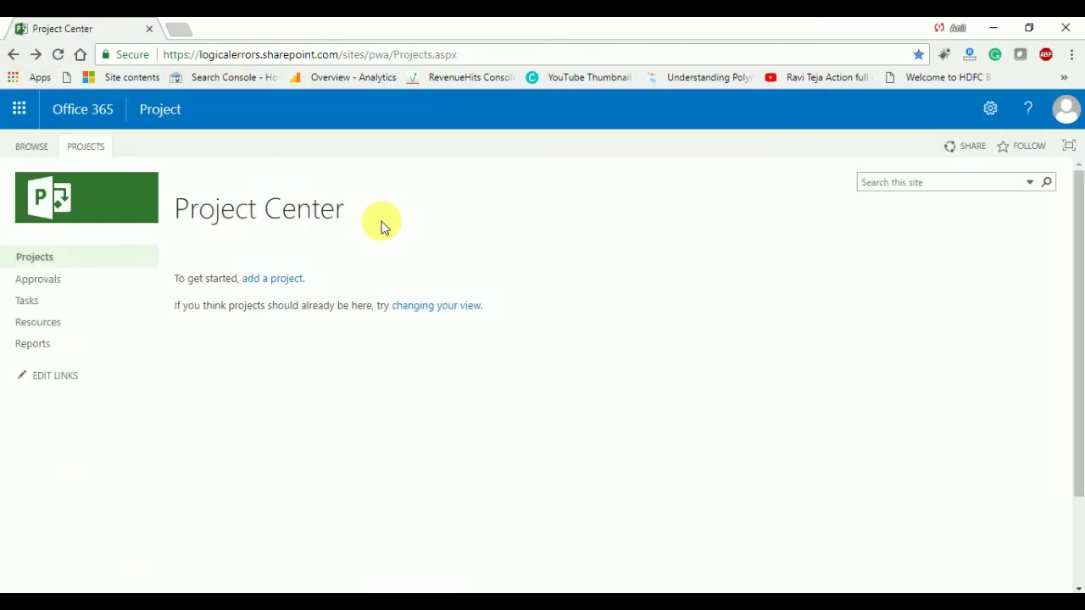
Create a new project named Project_001 using the StageGateEPT project type.
{"action": "left_click", "coordinate": [90, 148]}
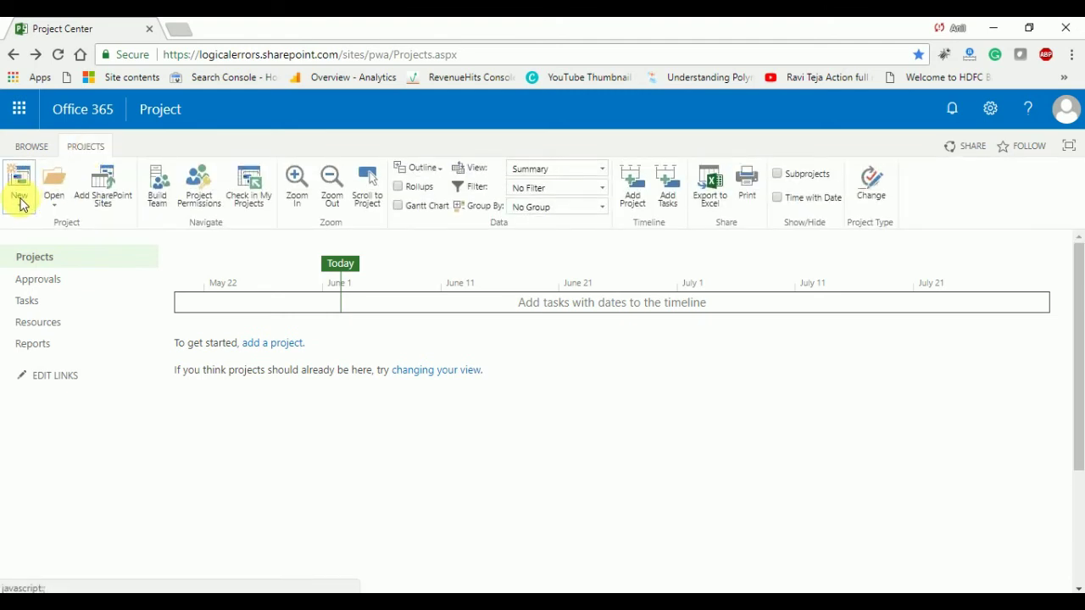
{"action": "left_click", "coordinate": [21, 204]}
{"action": "left_click", "coordinate": [56, 287]}
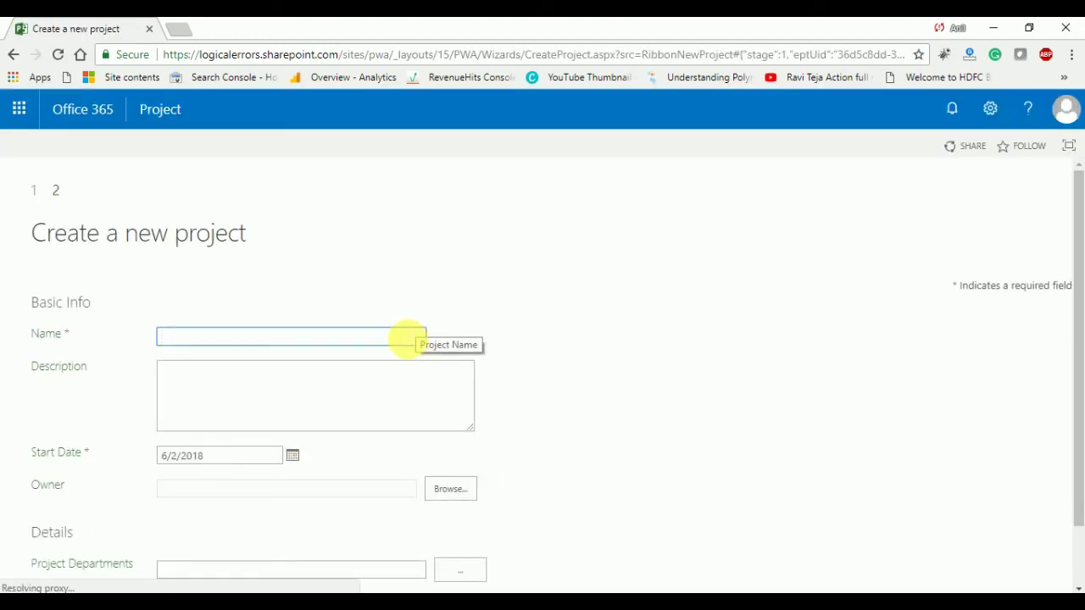
{"action": "type", "text": "Project_001"}
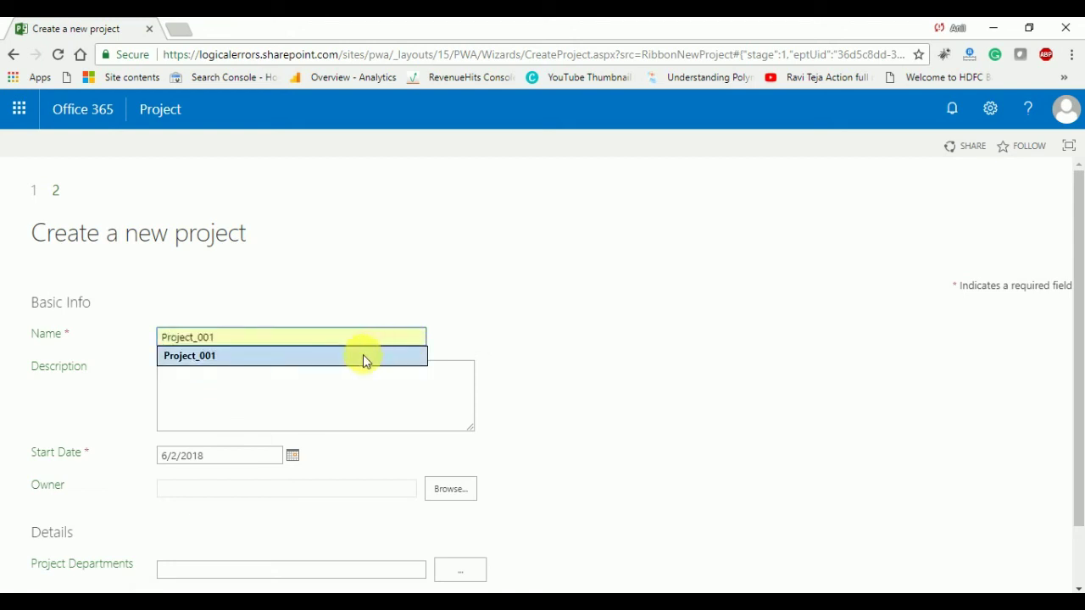
{"action": "left_click", "coordinate": [359, 356]}
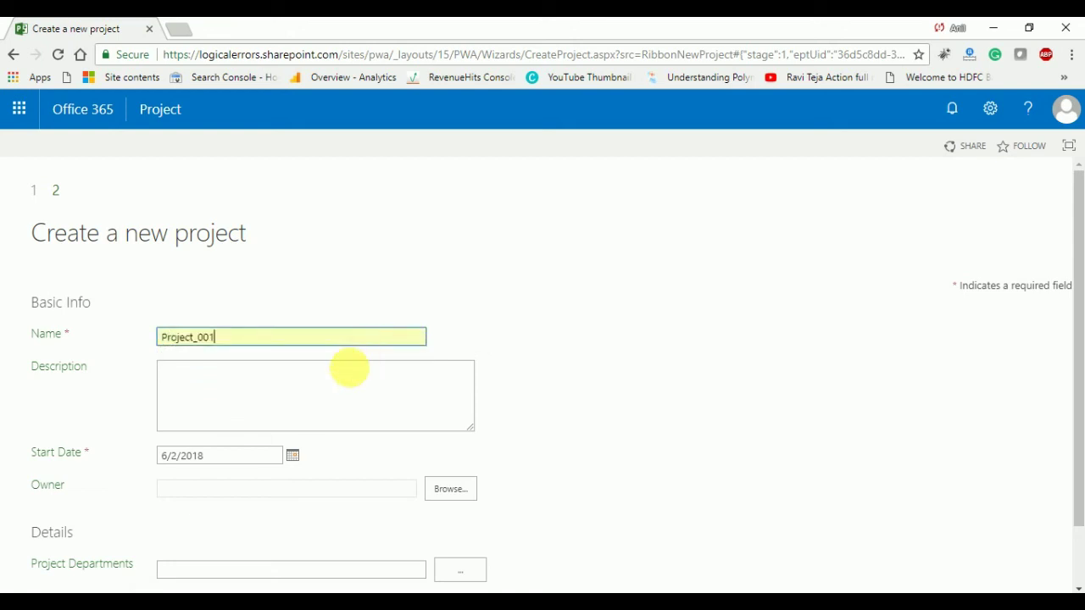
{"action": "left_click_drag", "start_coordinate": [1075, 331], "coordinate": [1073, 423]}
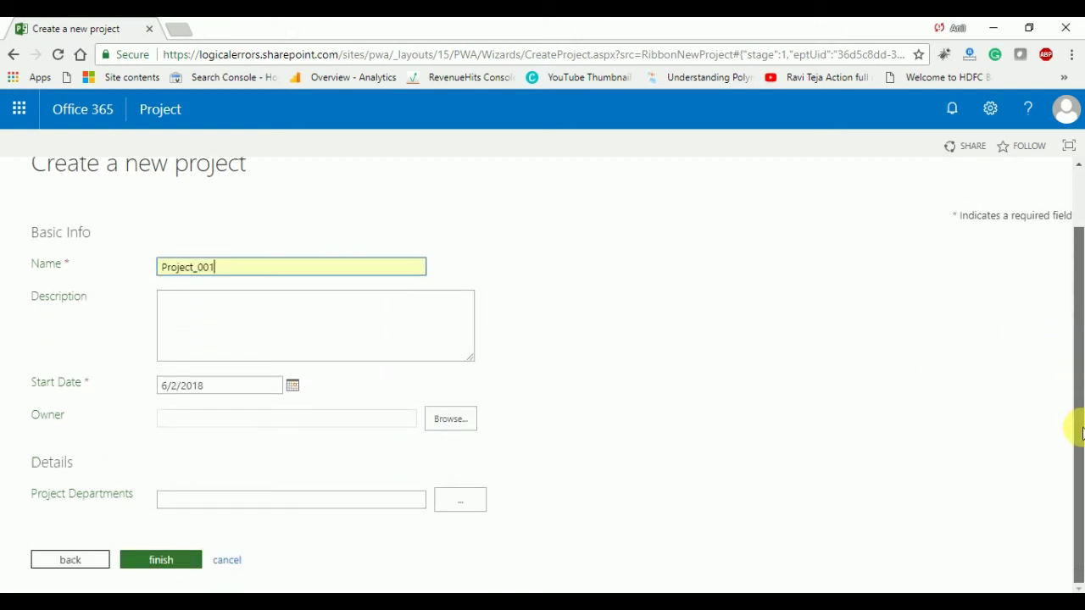
{"action": "left_click", "coordinate": [180, 563]}
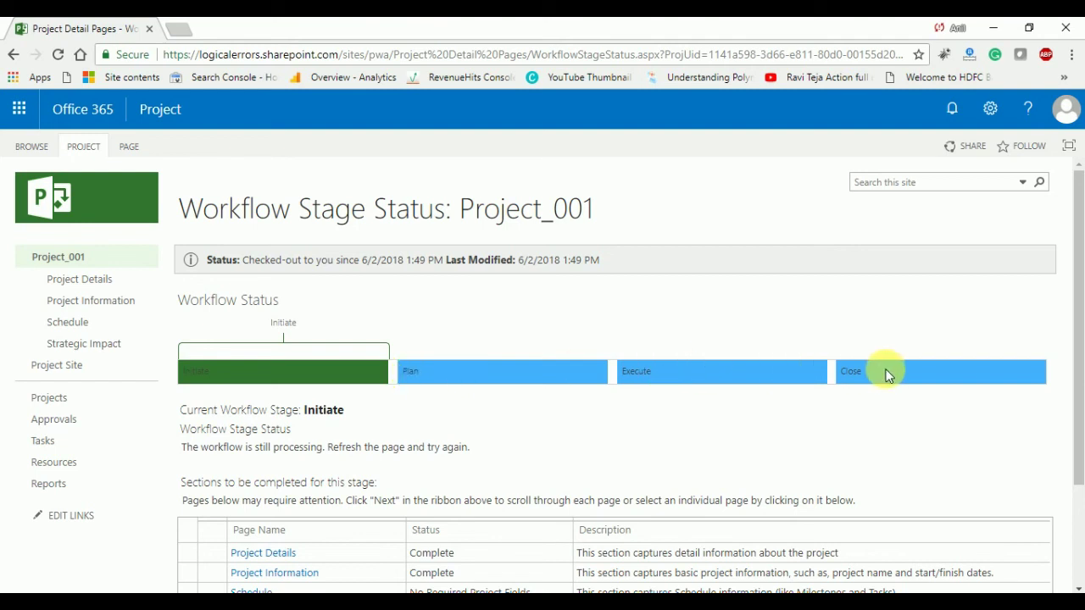
Return to Project Center and check which views are available for the project list.
{"action": "left_click", "coordinate": [85, 405]}
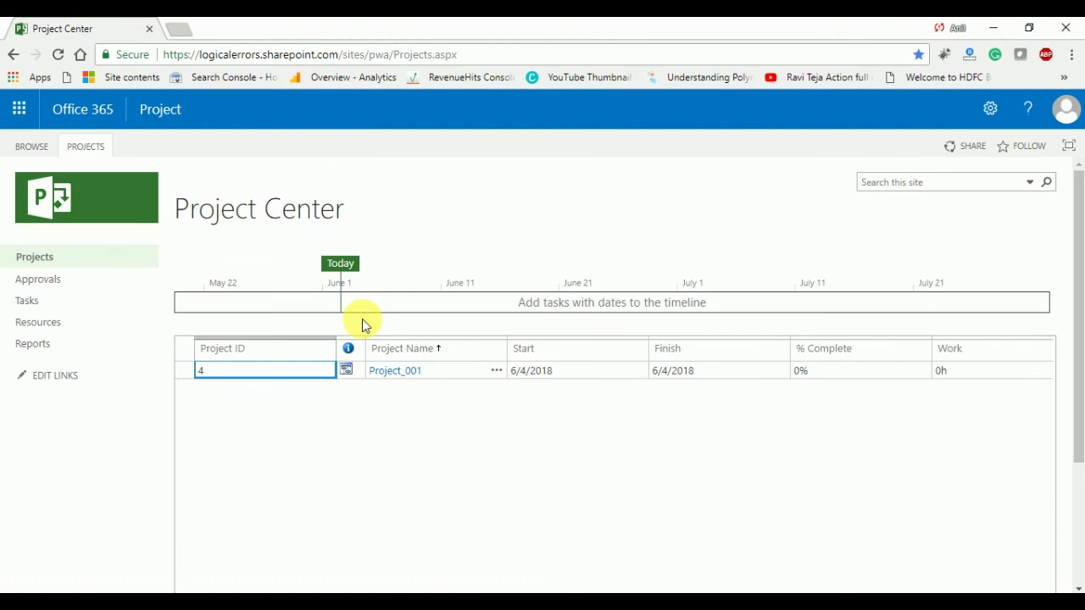
{"action": "left_click", "coordinate": [88, 148]}
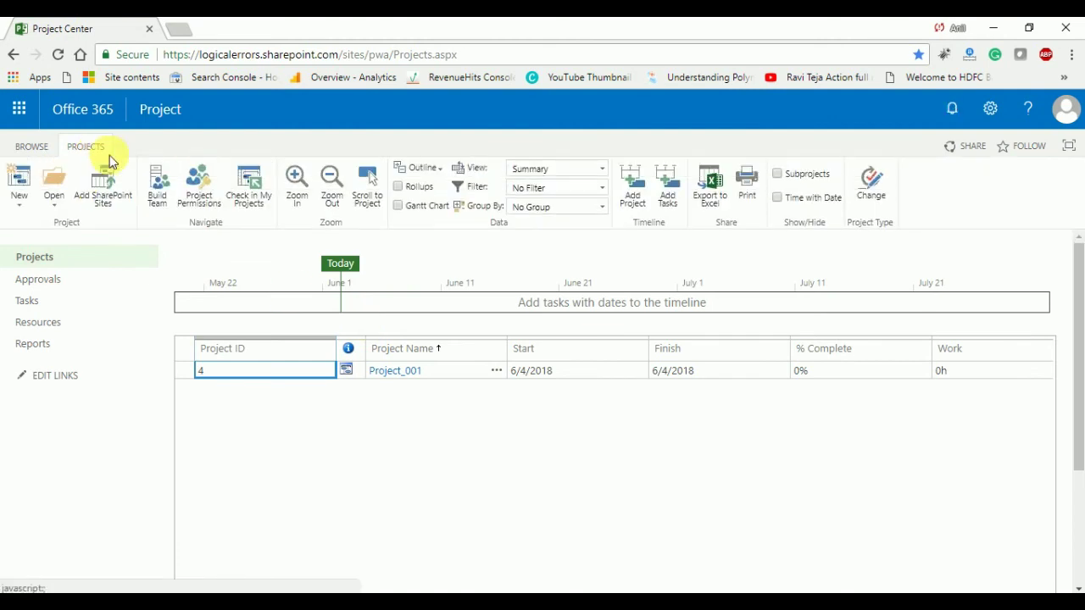
{"action": "left_click", "coordinate": [573, 167]}
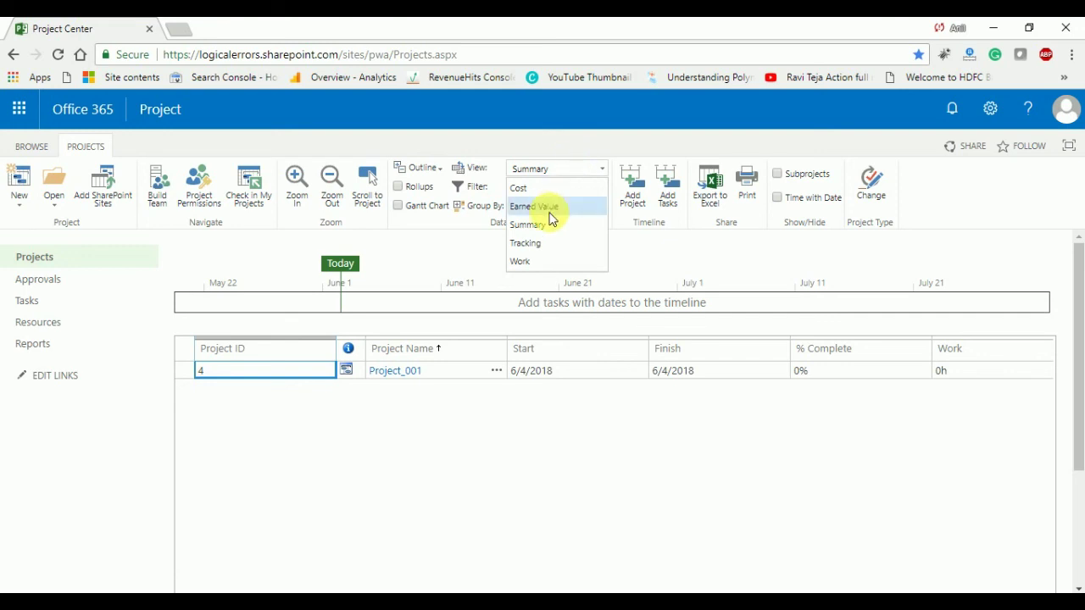
{"action": "left_click", "coordinate": [939, 159]}
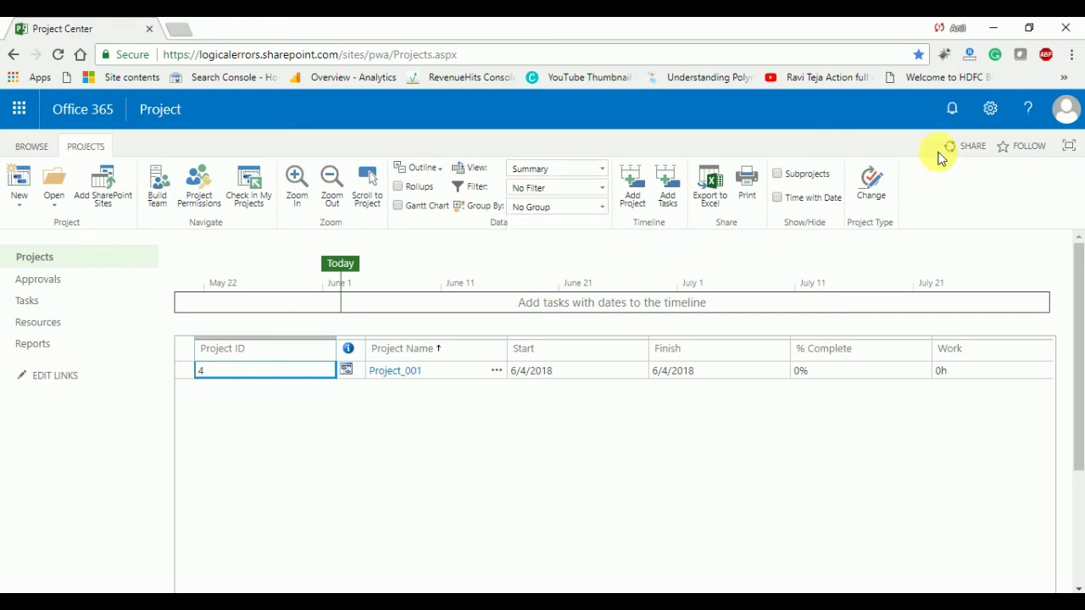
Open Manage Views in PWA Settings and look through the existing Project Center views.
{"action": "left_click", "coordinate": [990, 109]}
{"action": "left_click", "coordinate": [937, 454]}
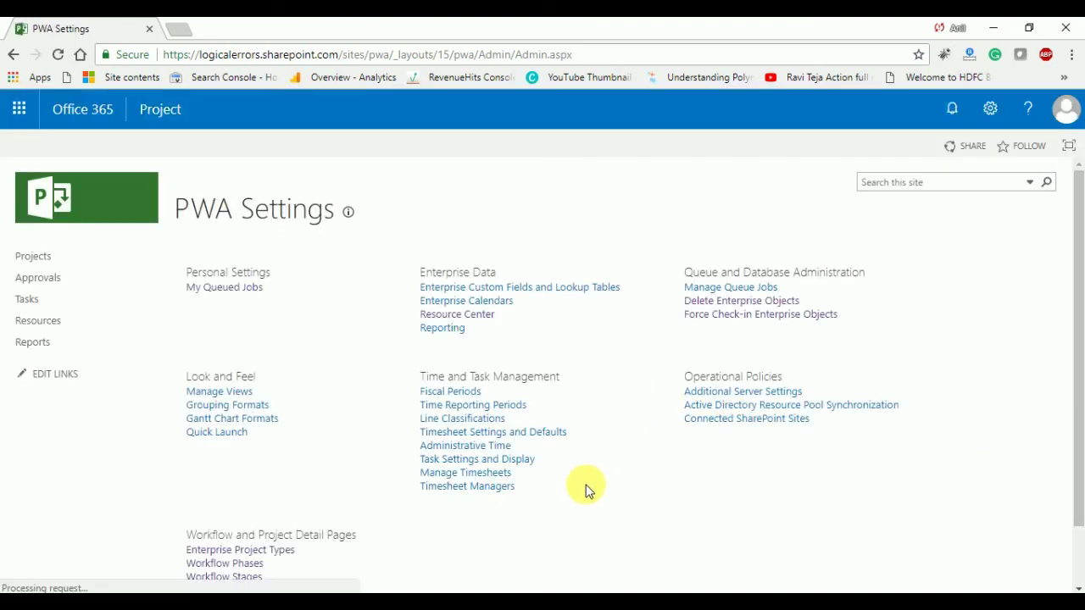
{"action": "left_click", "coordinate": [208, 395]}
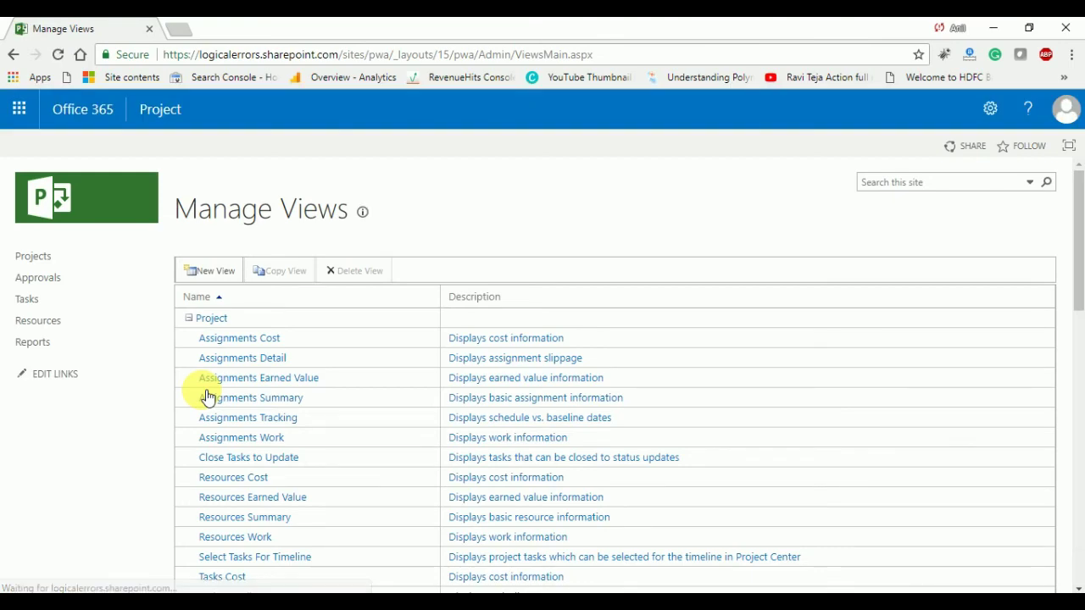
{"action": "left_click_drag", "start_coordinate": [1078, 250], "coordinate": [1080, 378]}
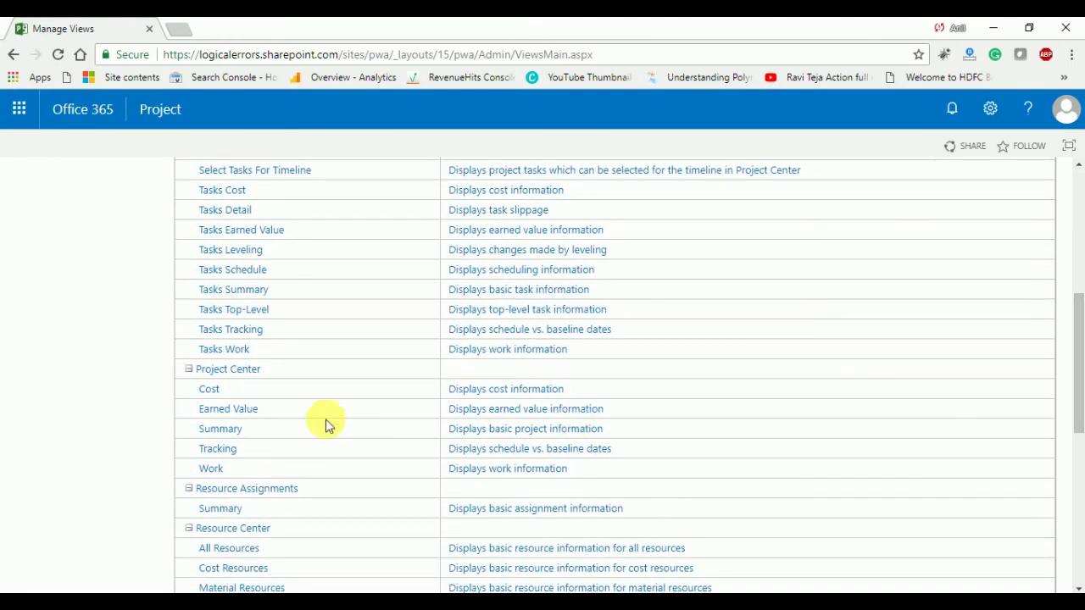
{"action": "left_click_drag", "start_coordinate": [1077, 346], "coordinate": [1077, 223]}
Start a new view of type Project Center and name it Stagewise View.
{"action": "left_click", "coordinate": [207, 268]}
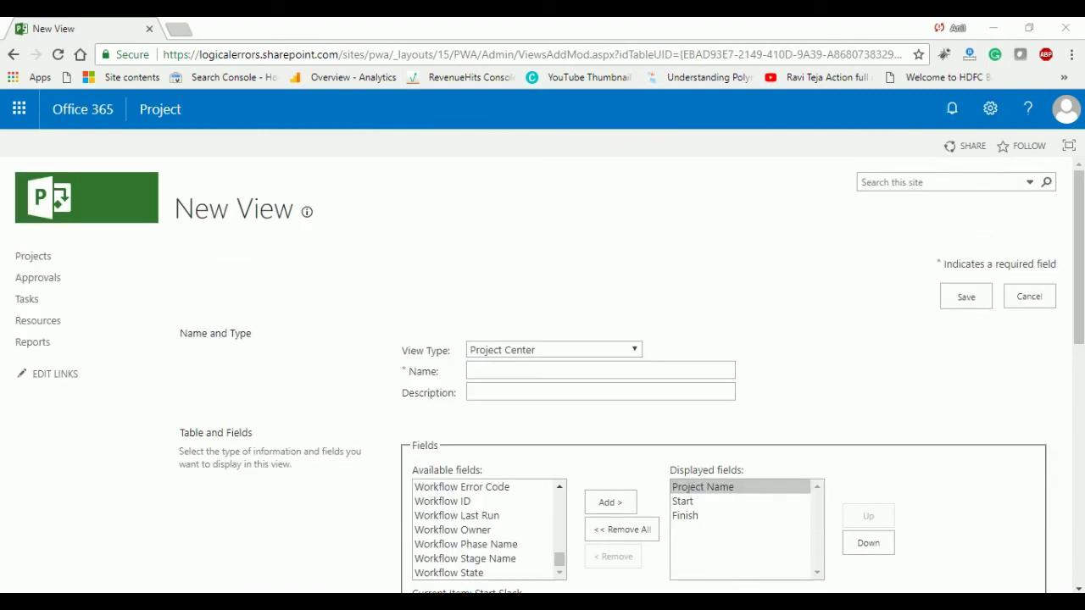
{"action": "left_click", "coordinate": [558, 377]}
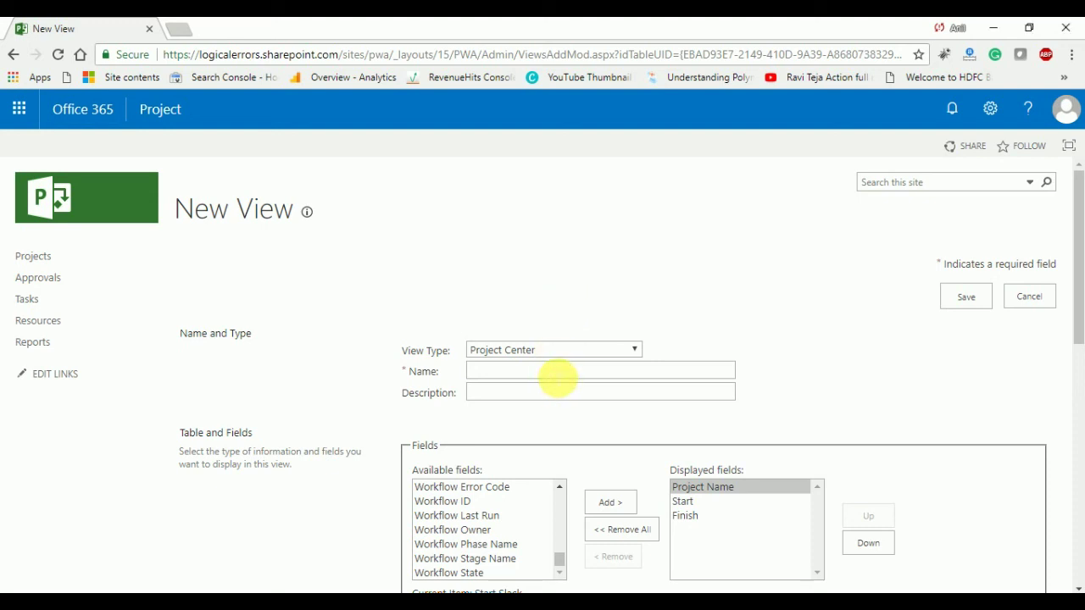
{"action": "left_click", "coordinate": [579, 352]}
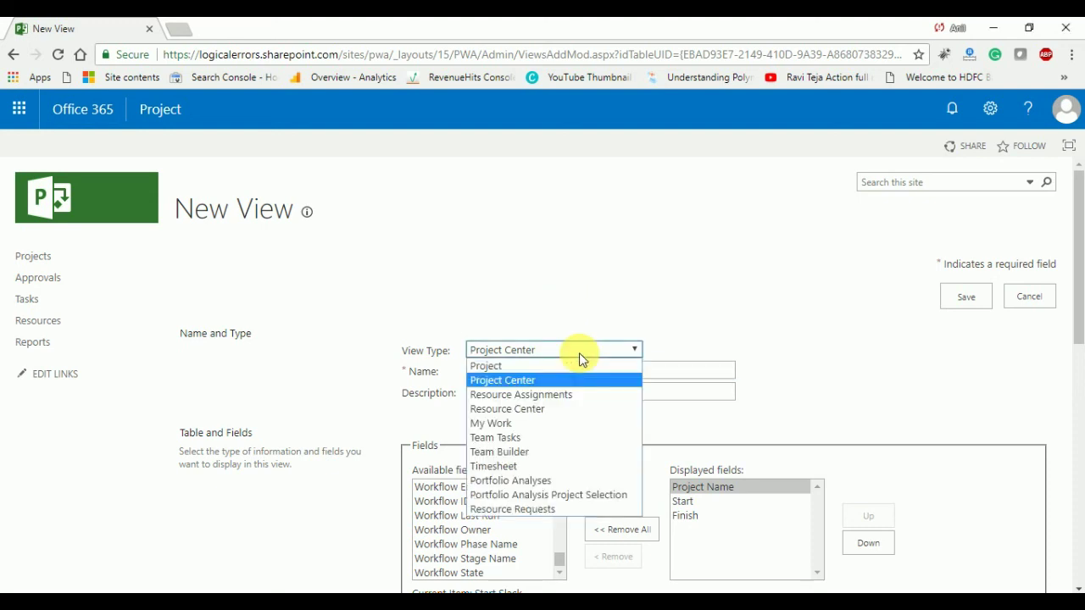
{"action": "left_click", "coordinate": [579, 353]}
{"action": "left_click", "coordinate": [561, 378]}
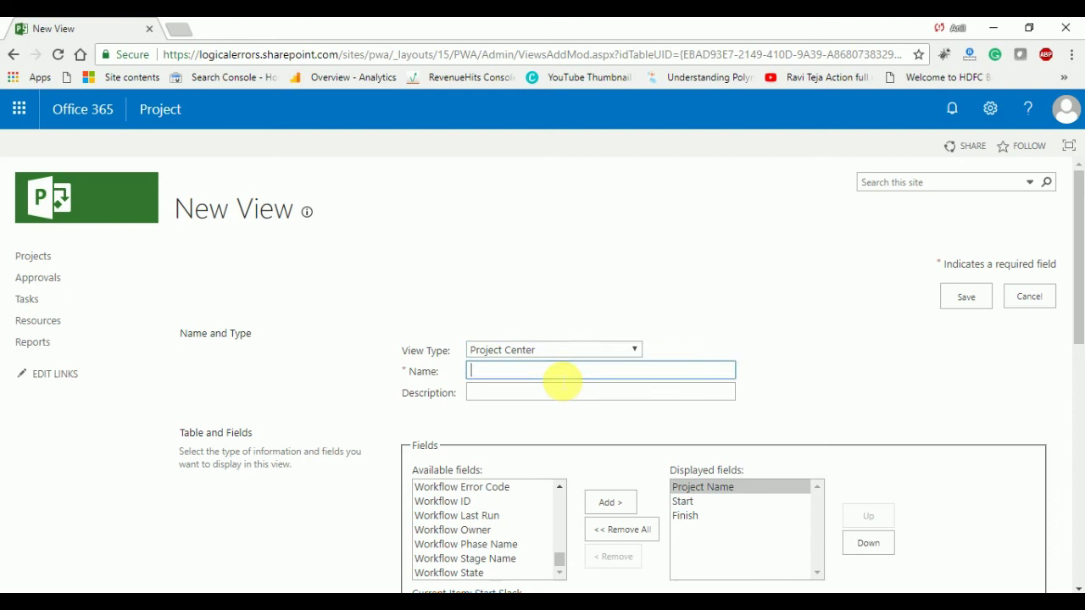
{"action": "type", "text": "Stagewise View"}
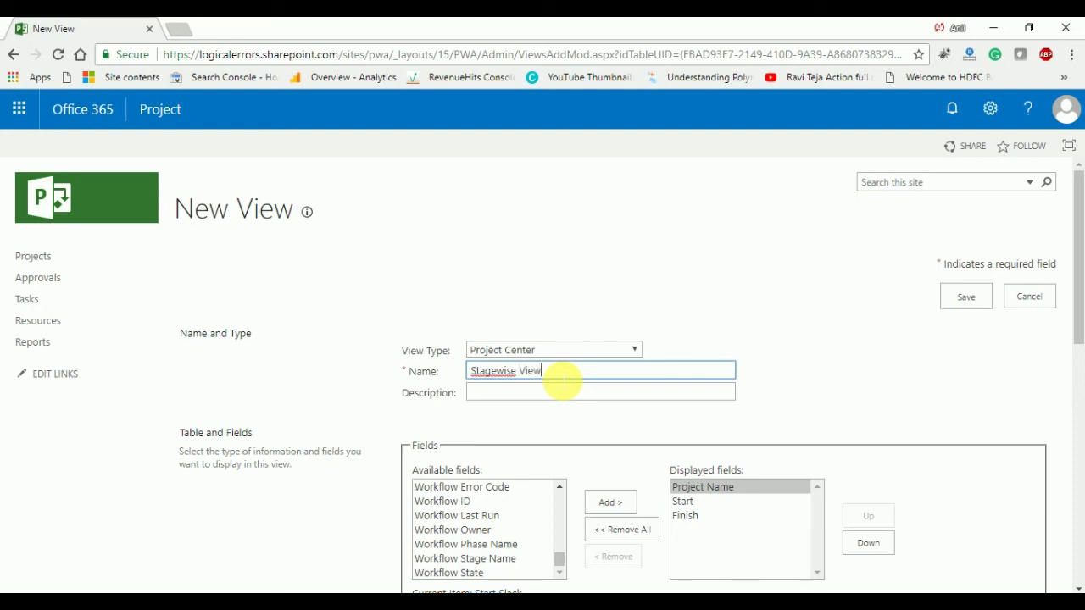
Add the Workflow Stage Name field to the displayed fields of the new view.
{"action": "left_click_drag", "start_coordinate": [1077, 327], "coordinate": [1073, 378]}
{"action": "left_click", "coordinate": [513, 414]}
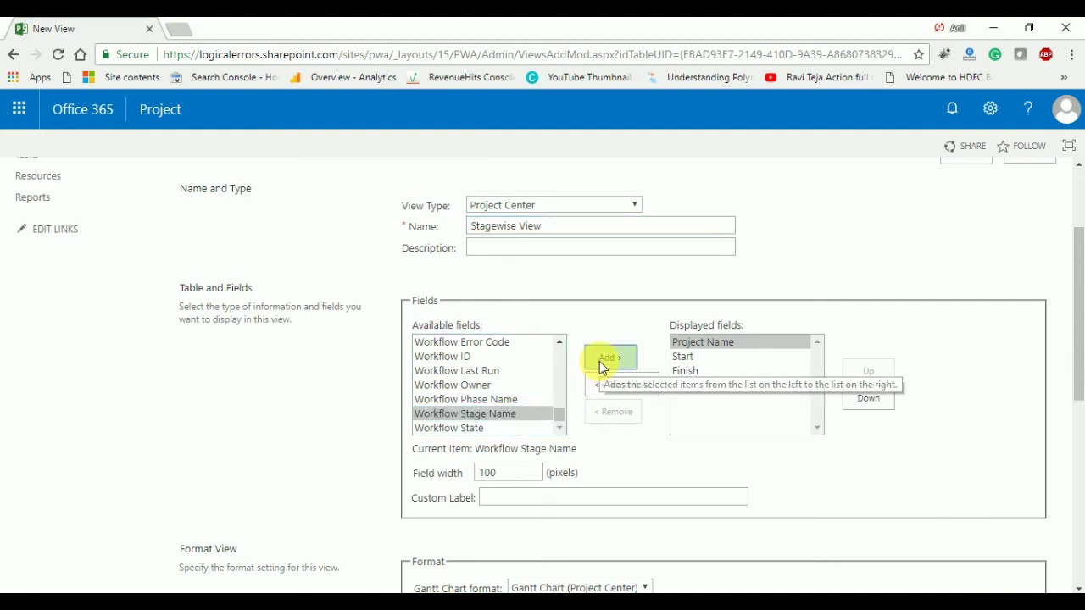
{"action": "left_click", "coordinate": [600, 361]}
Group the view first by Workflow Stage Name and save it.
{"action": "left_click_drag", "start_coordinate": [1073, 394], "coordinate": [1077, 512]}
{"action": "left_click", "coordinate": [559, 326]}
{"action": "left_click", "coordinate": [553, 399]}
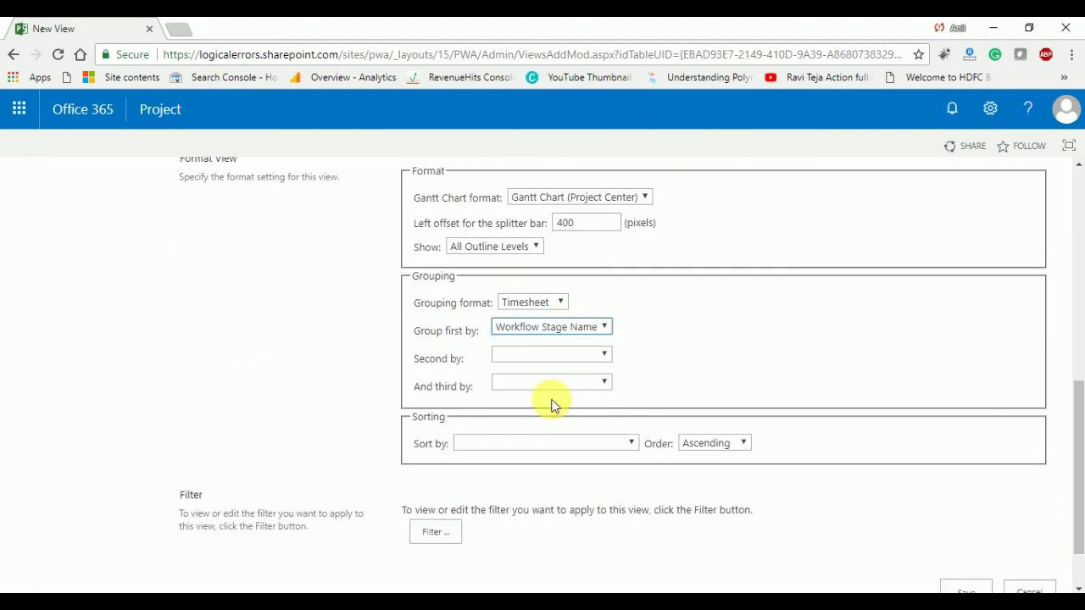
{"action": "left_click_drag", "start_coordinate": [1080, 428], "coordinate": [1081, 457]}
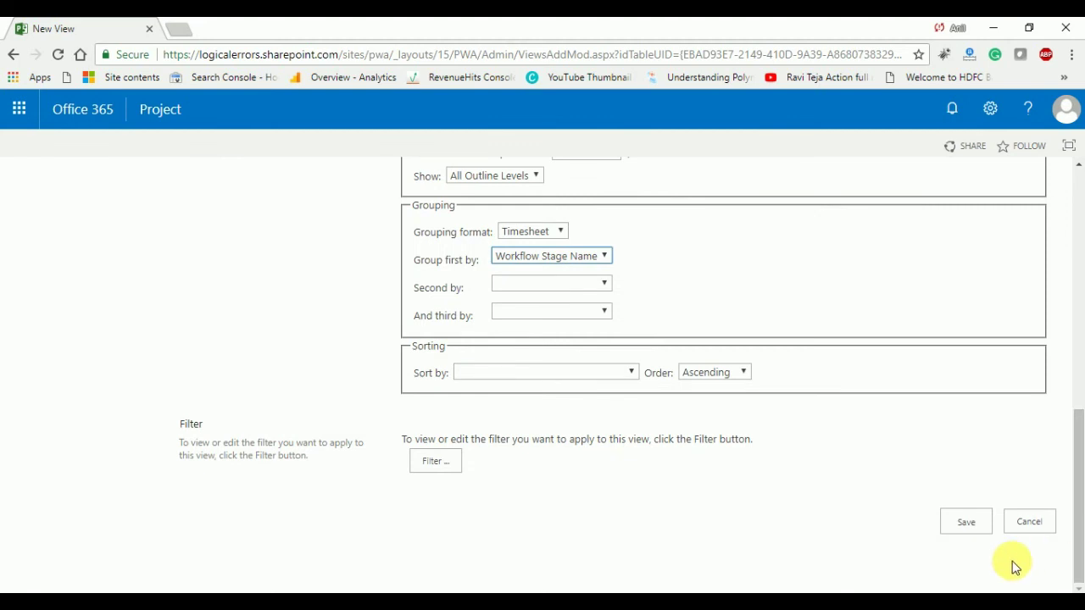
{"action": "left_click", "coordinate": [971, 526]}
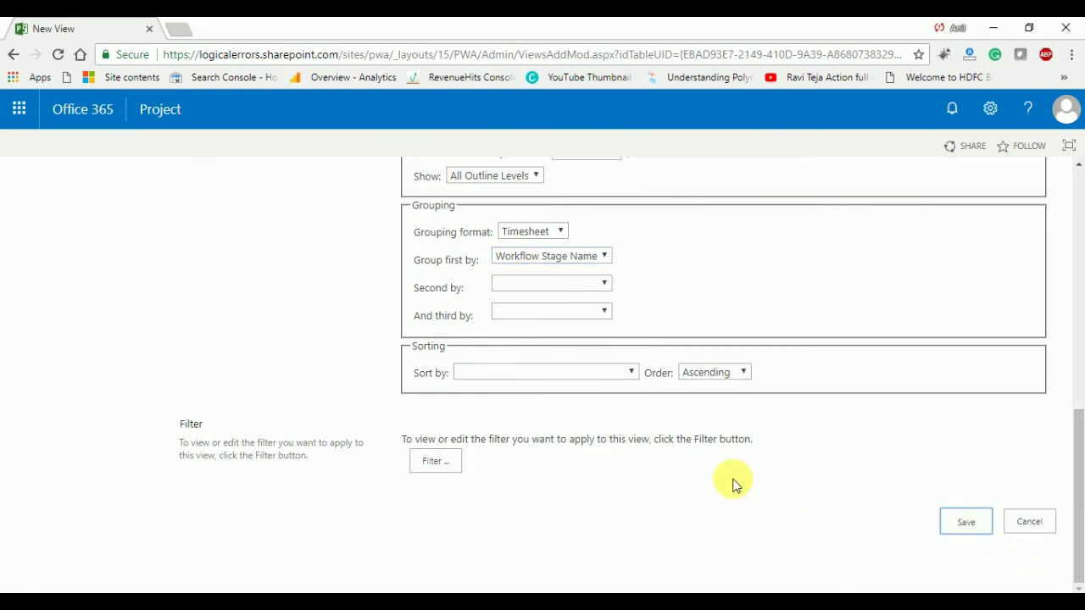
Switch the project list in Project Center to Stagewise View and widen the Project Name column to show the full names.
{"action": "left_click_drag", "start_coordinate": [1077, 424], "coordinate": [1077, 179]}
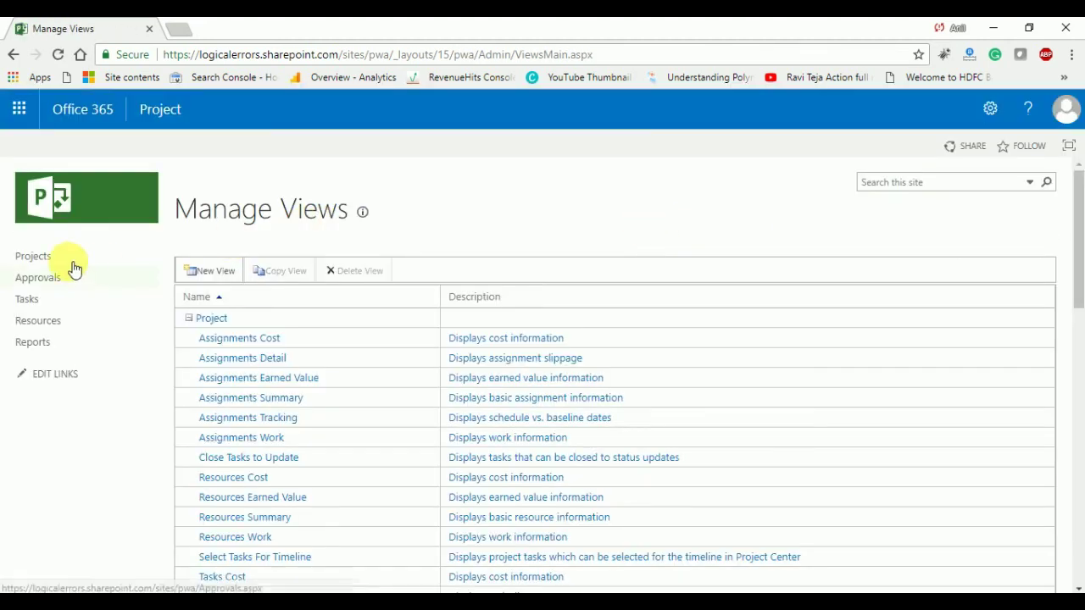
{"action": "left_click", "coordinate": [60, 261]}
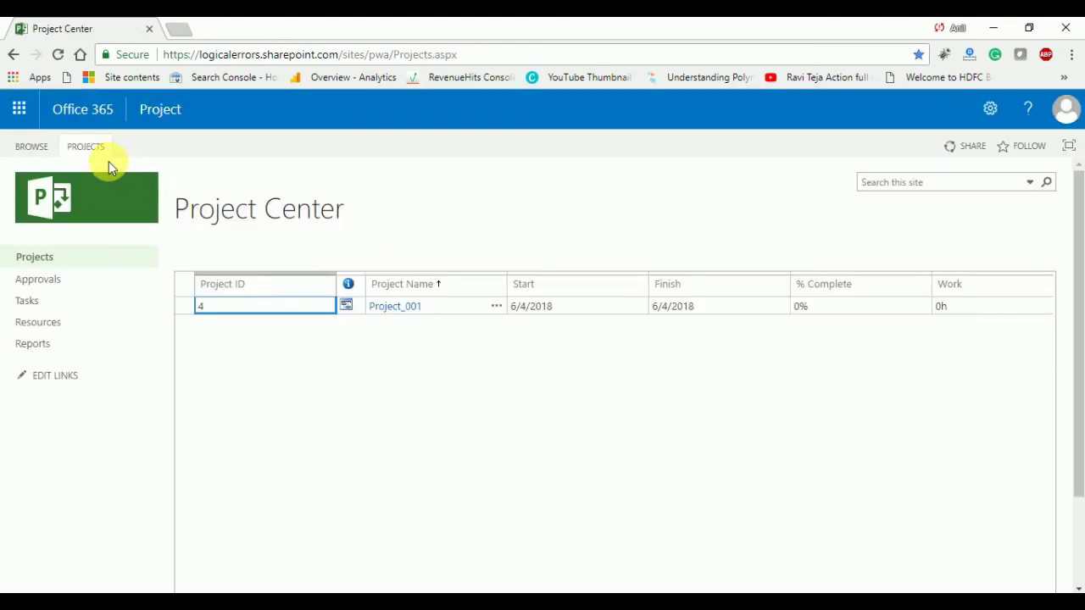
{"action": "left_click", "coordinate": [100, 153]}
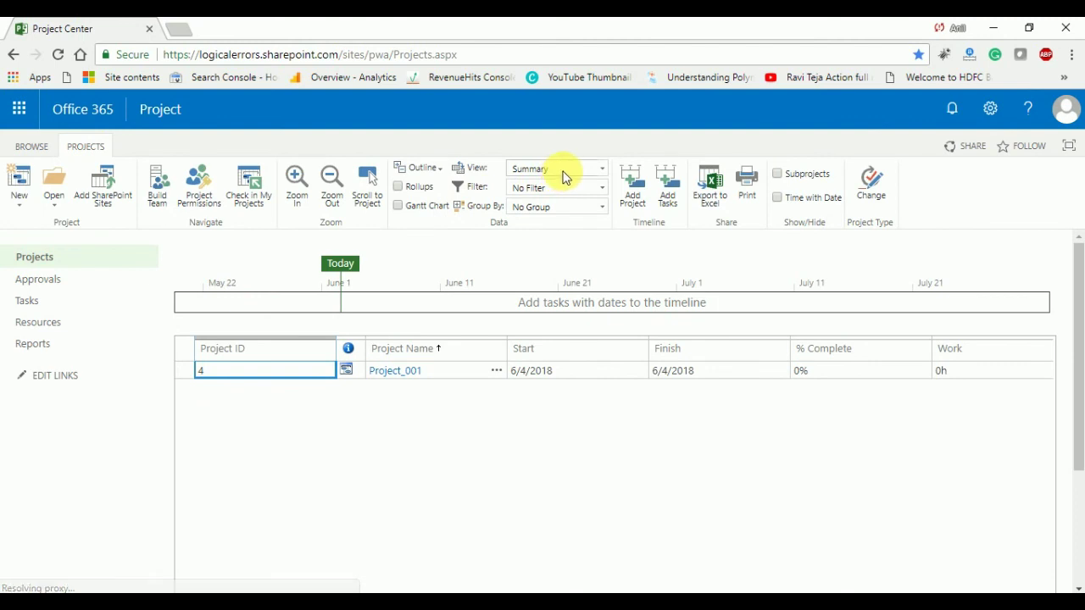
{"action": "left_click", "coordinate": [561, 172]}
{"action": "left_click", "coordinate": [556, 280]}
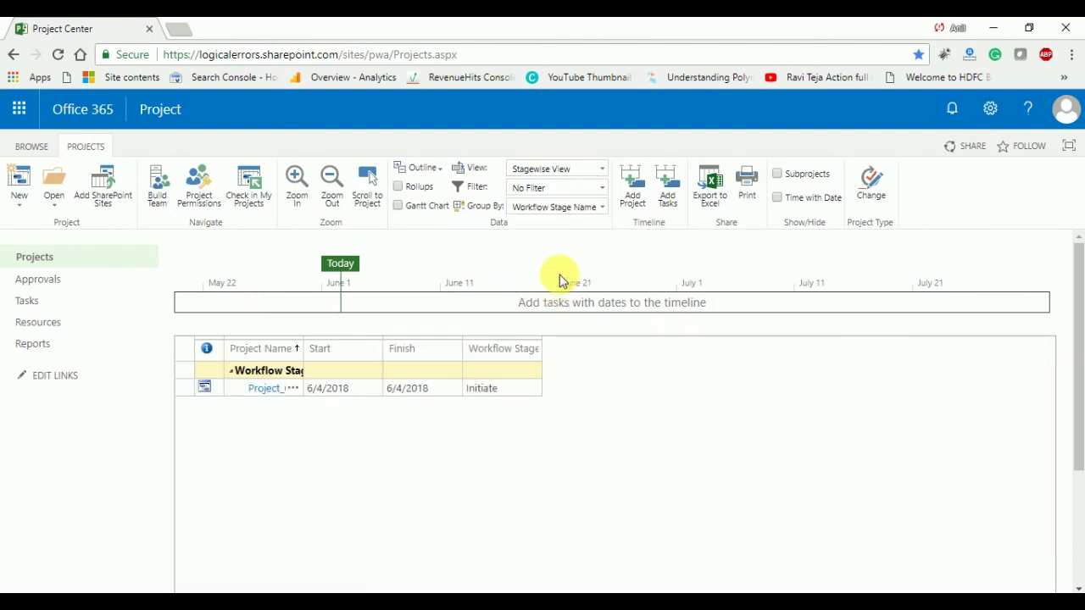
{"action": "left_click_drag", "start_coordinate": [305, 348], "coordinate": [457, 361]}
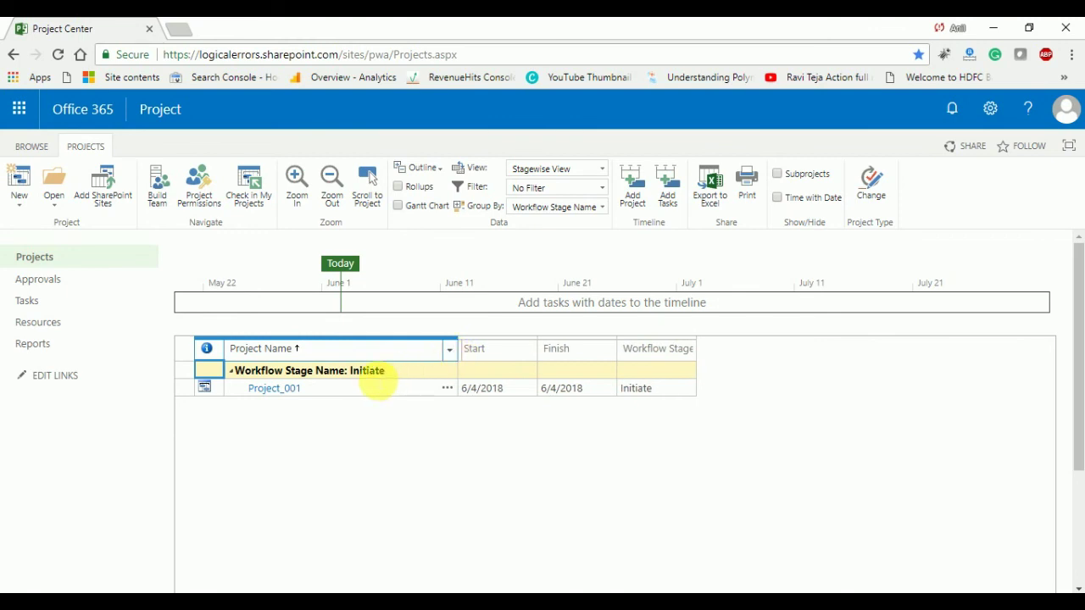